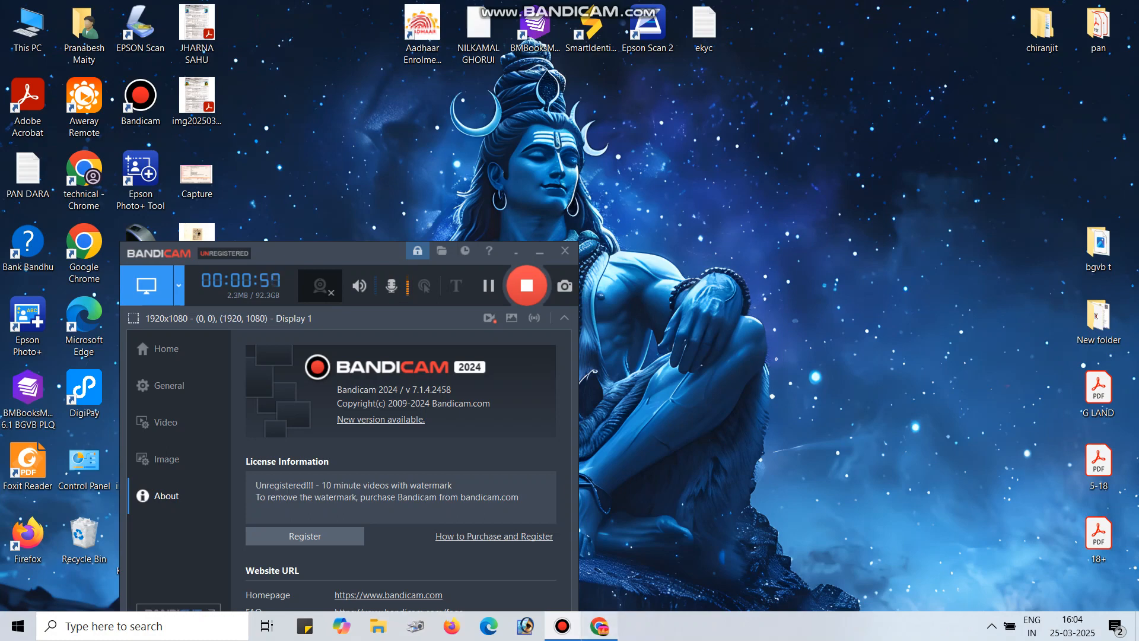
Restore the Chrome window showing the Common Application Form while Bandicam keeps recording
{"action": "left_click", "coordinate": [599, 626]}
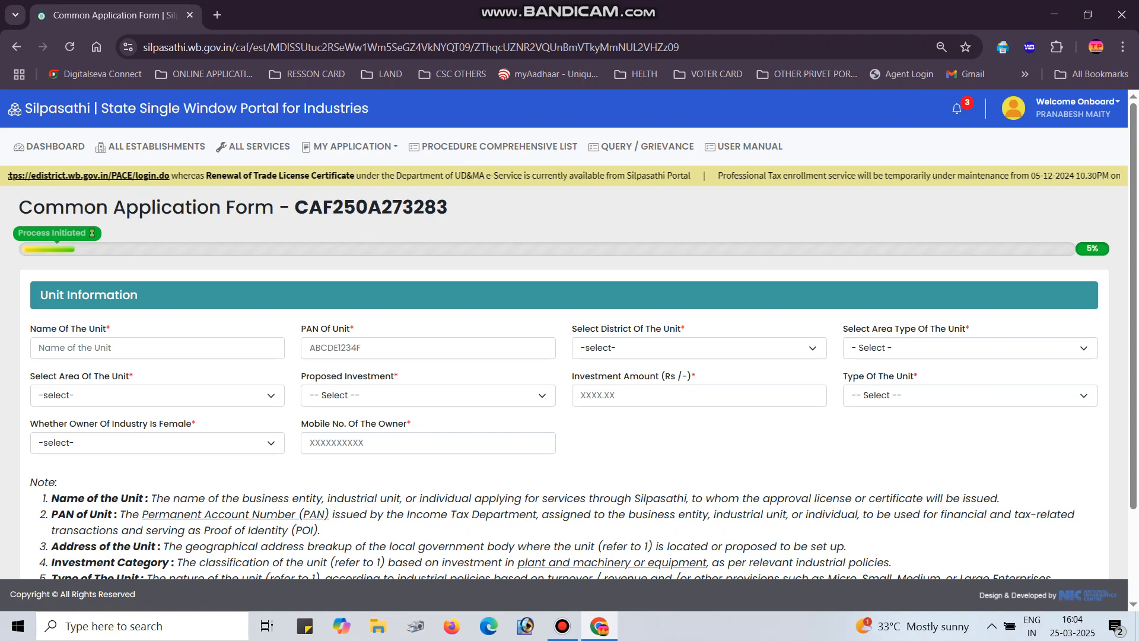
In a new tab, search 'shilpasathi' and go to the portal's logged-in user page
{"action": "key", "text": "ctrl+t"}
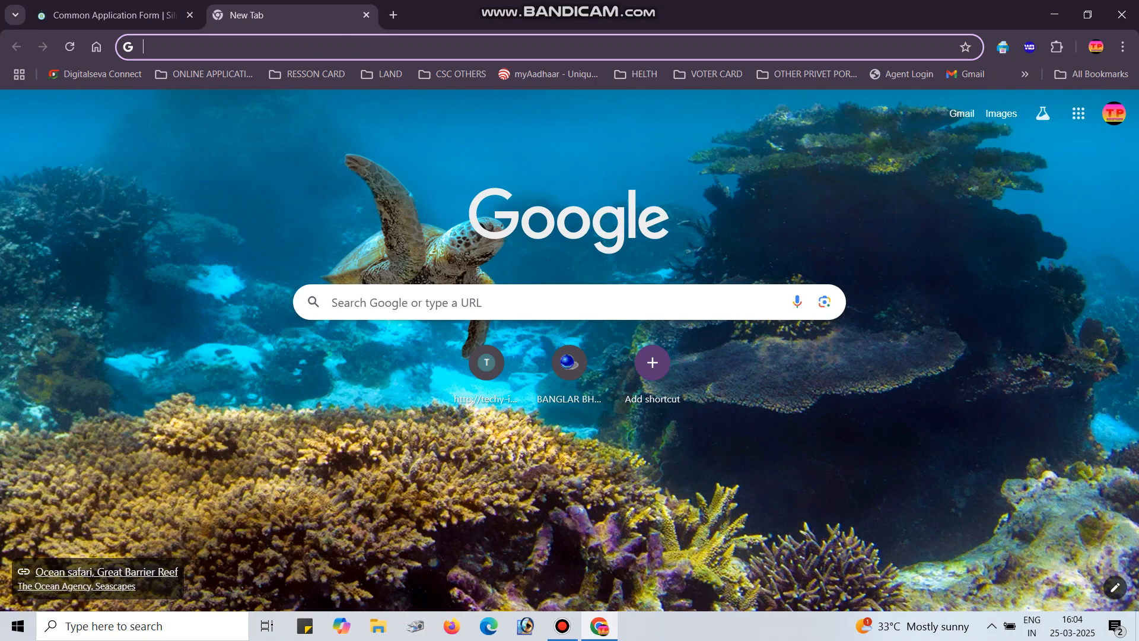
{"action": "type", "text": "D"}
{"action": "key", "text": "BackSpace"}
{"action": "type", "text": "SH"}
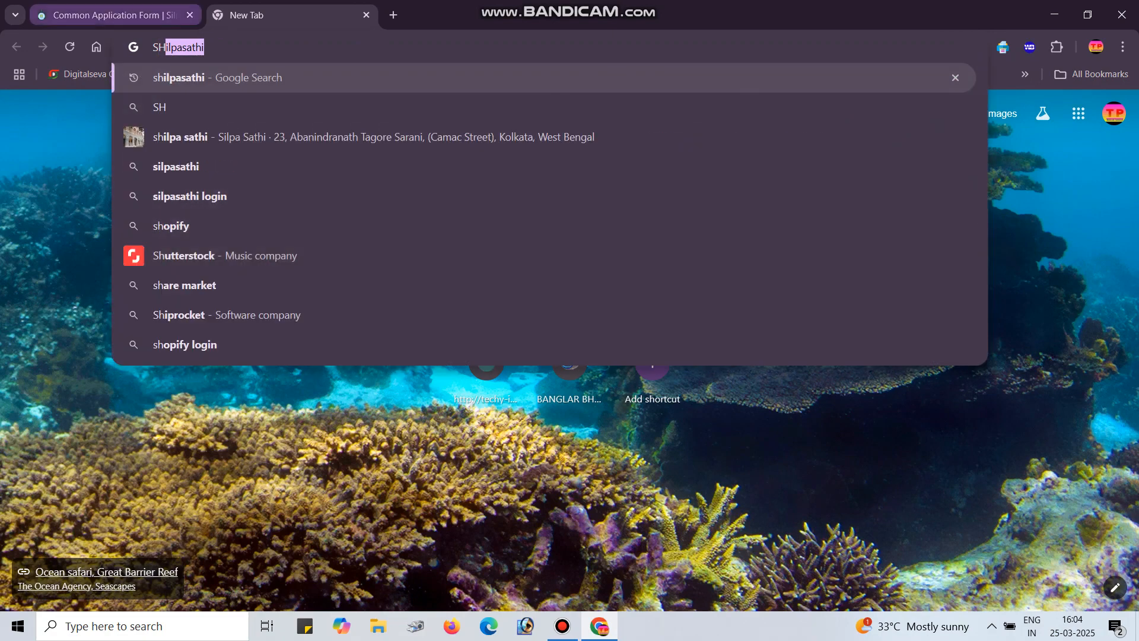
{"action": "key", "text": "Return"}
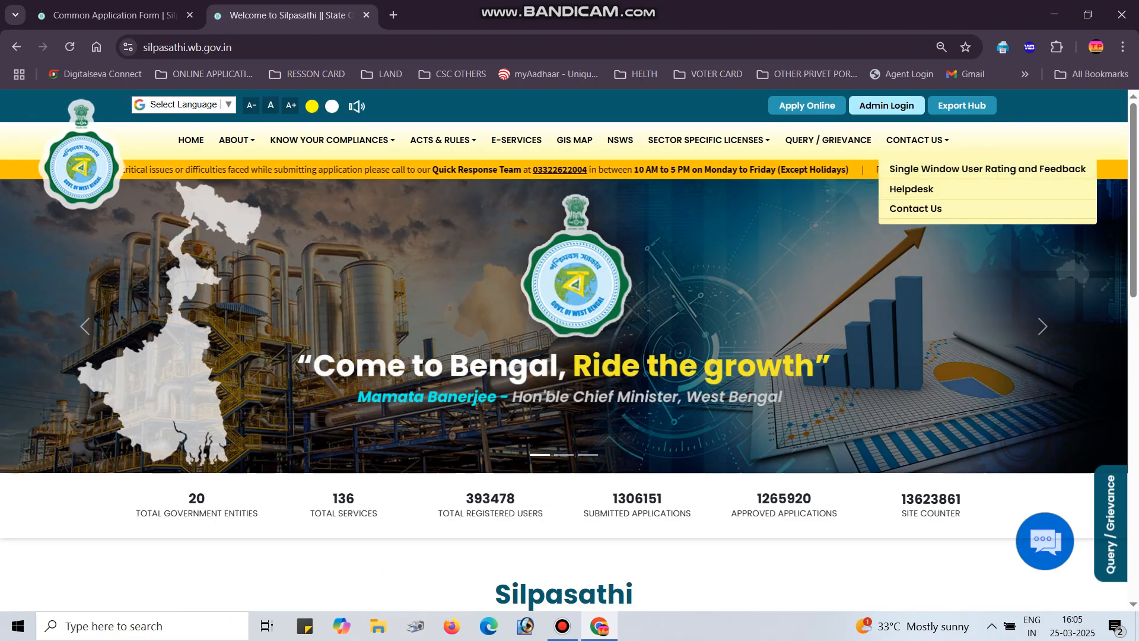
{"action": "left_click", "coordinate": [887, 106]}
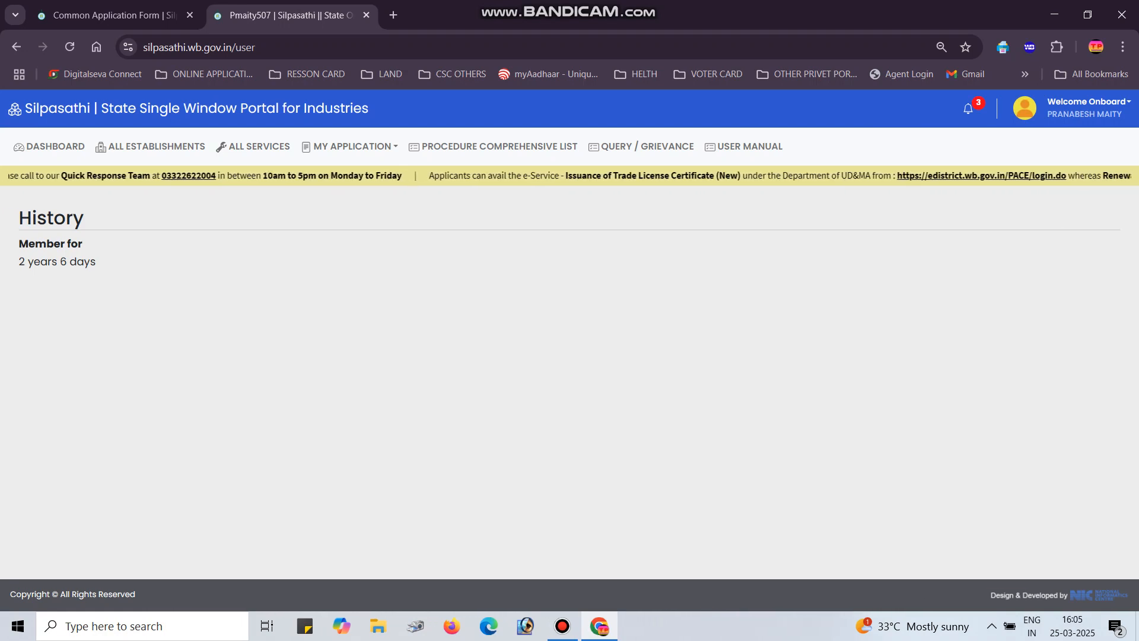
Bring up the ALL SERVICES list of services to apply for
{"action": "key", "text": "ctrl+shift+Tab"}
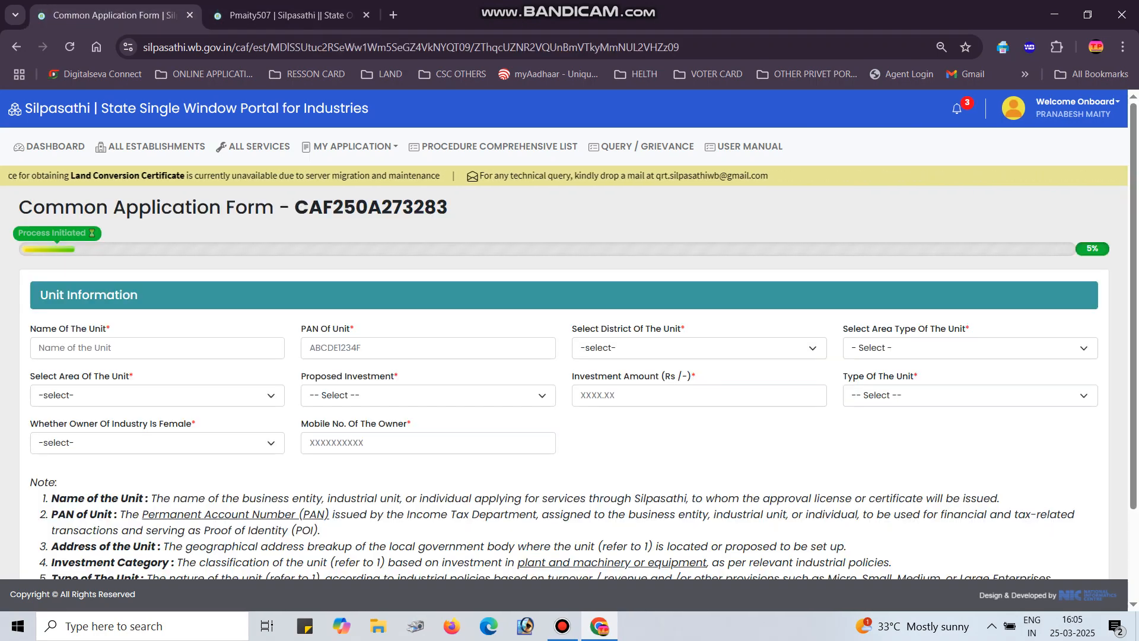
{"action": "key", "text": "ctrl+Tab"}
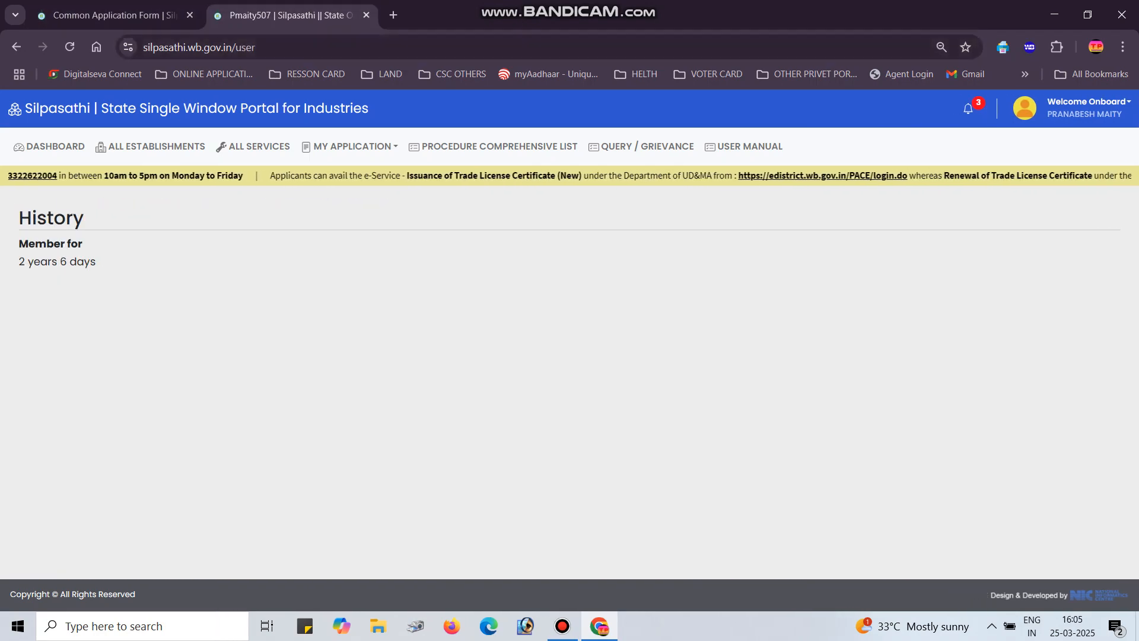
{"action": "left_click", "coordinate": [259, 146]}
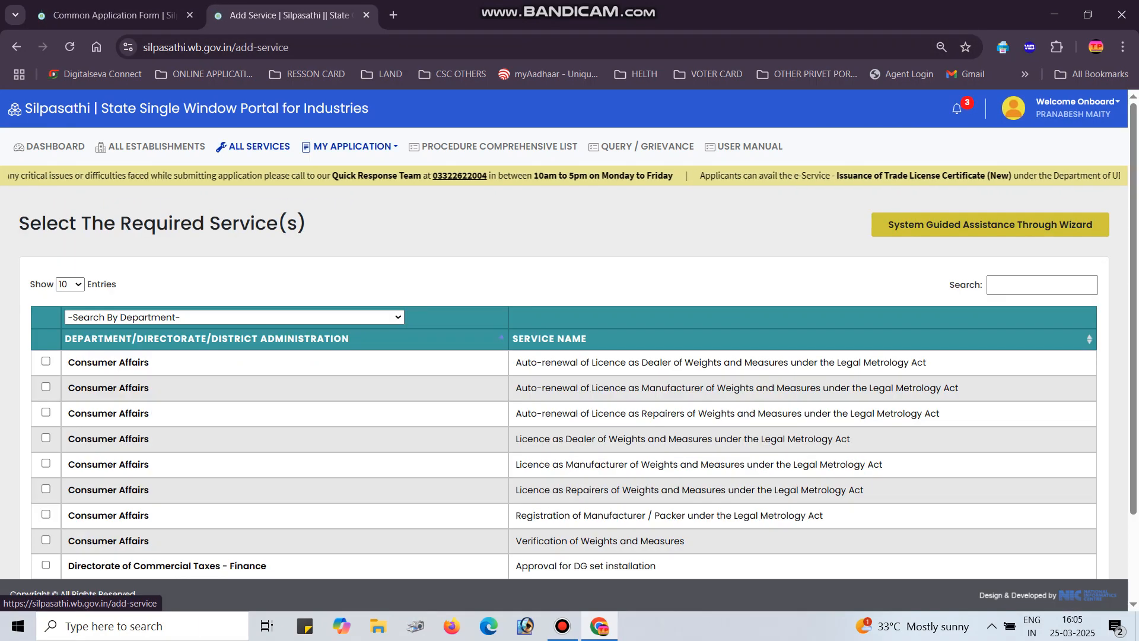
Search 'TRAD' in the services list, tick Trade License - P & RD and create the CAF
{"action": "left_click", "coordinate": [1042, 285]}
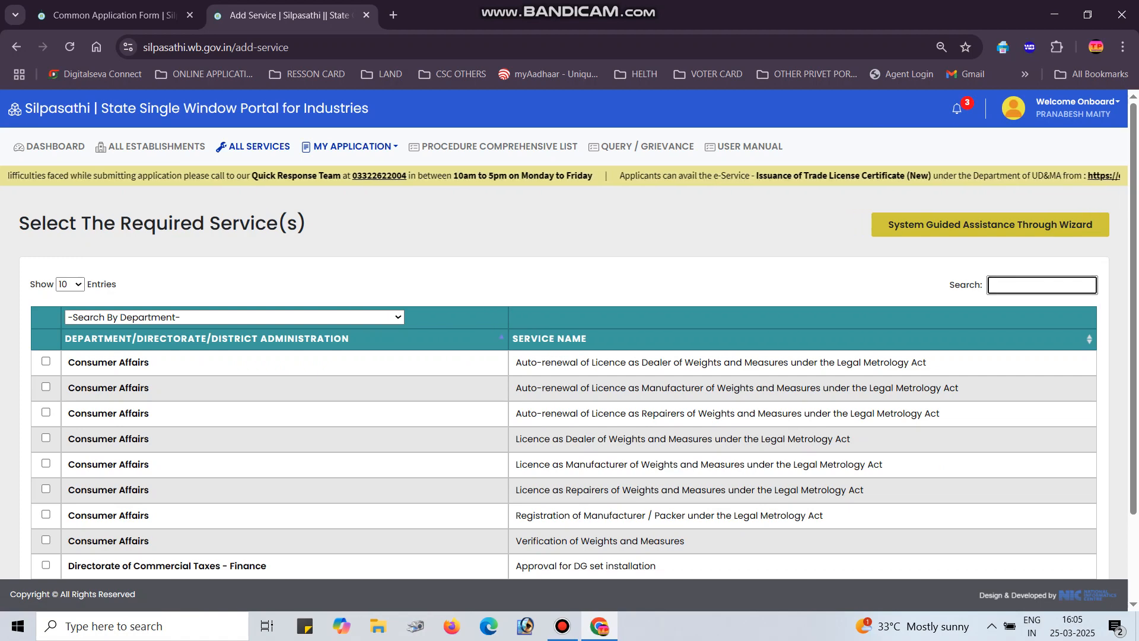
{"action": "type", "text": "TARA"}
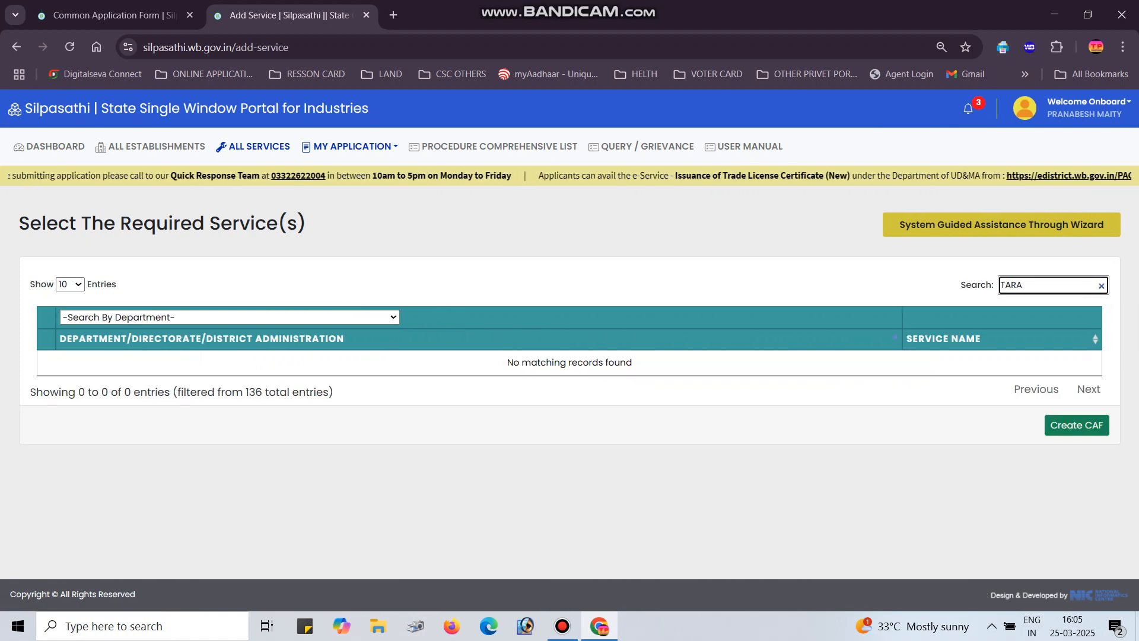
{"action": "type", "text": "DE"}
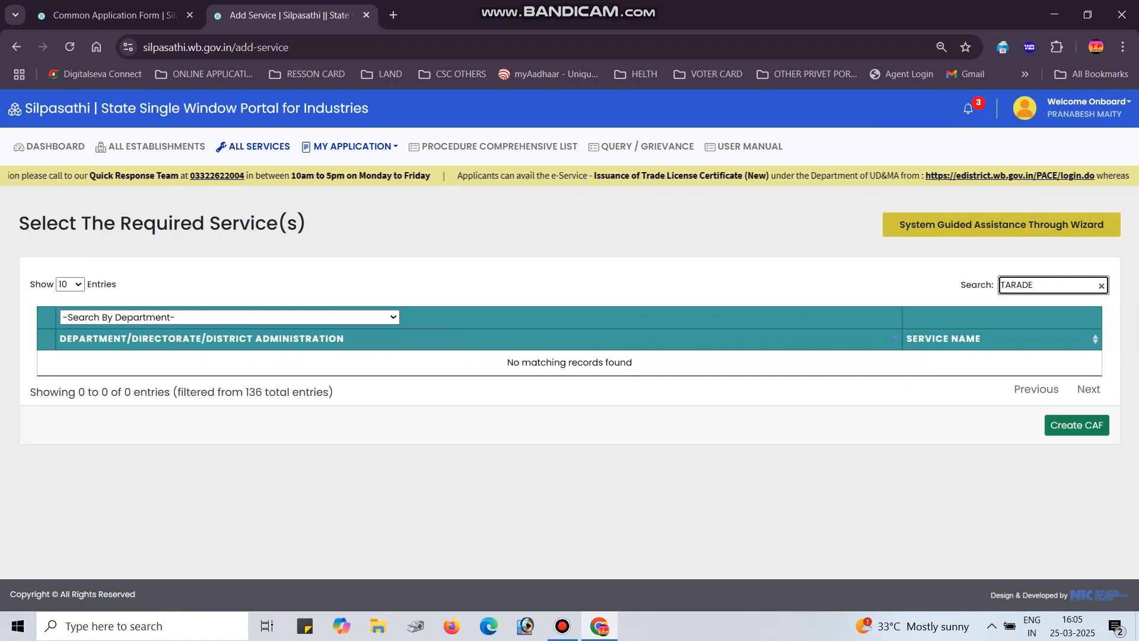
{"action": "key", "text": "BackSpace"}
{"action": "key", "text": "BackSpace"}
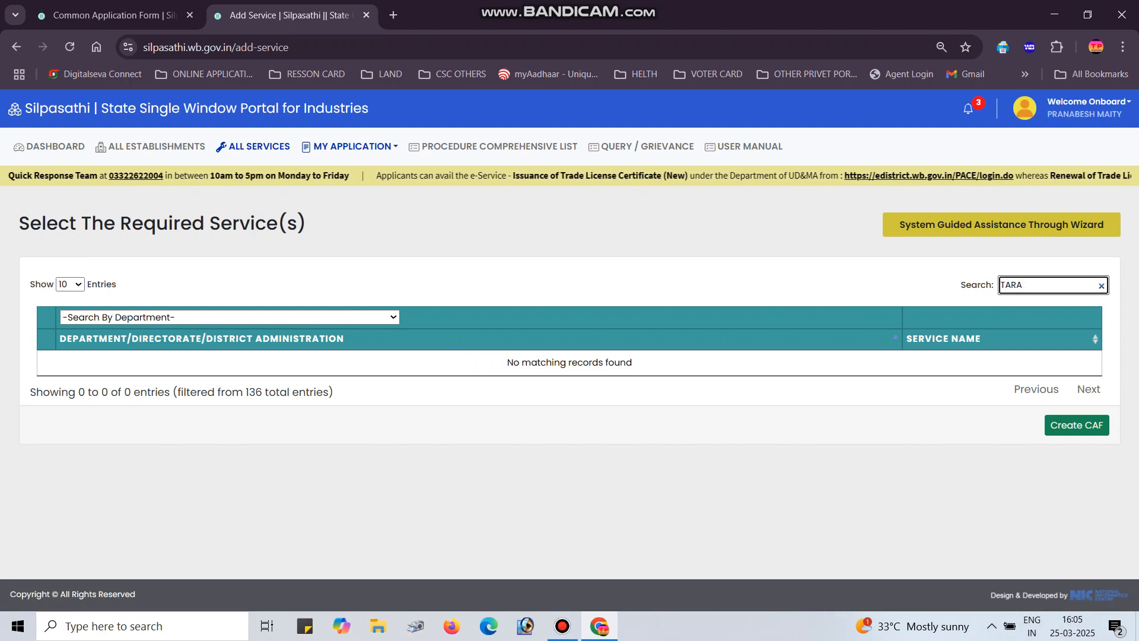
{"action": "key", "text": "BackSpace"}
{"action": "key", "text": "BackSpace"}
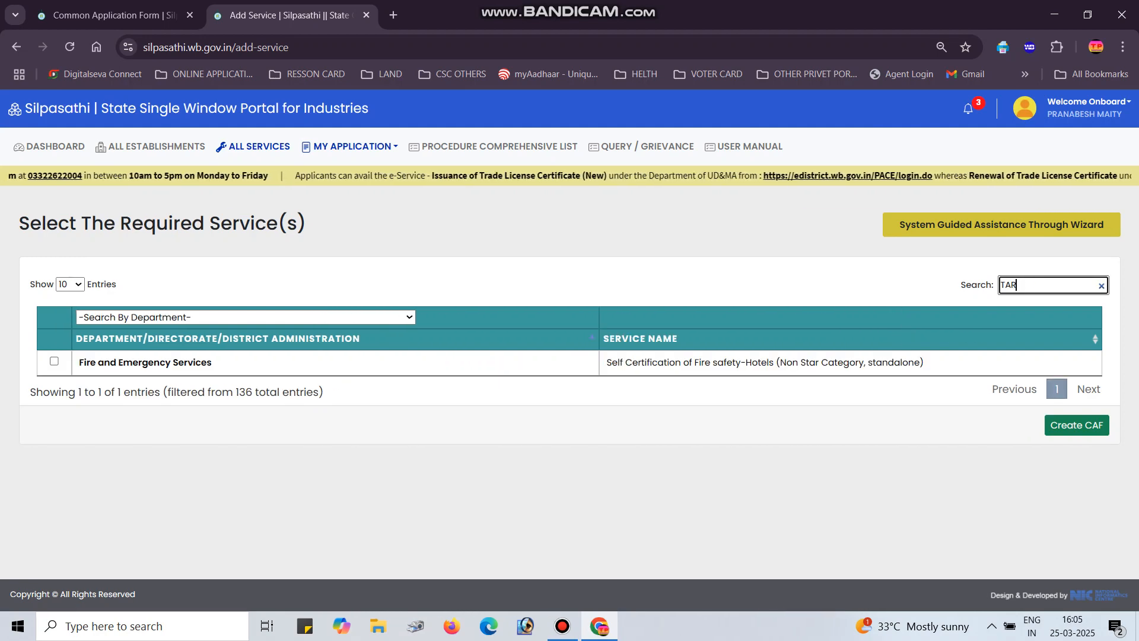
{"action": "key", "text": "BackSpace"}
{"action": "key", "text": "BackSpace"}
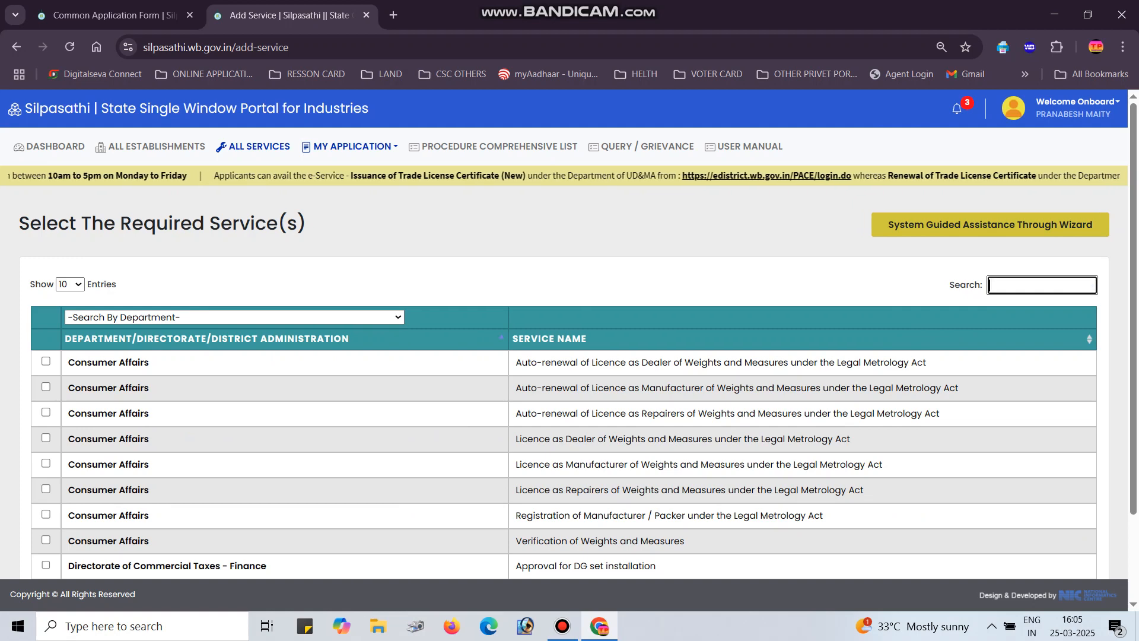
{"action": "type", "text": "R"}
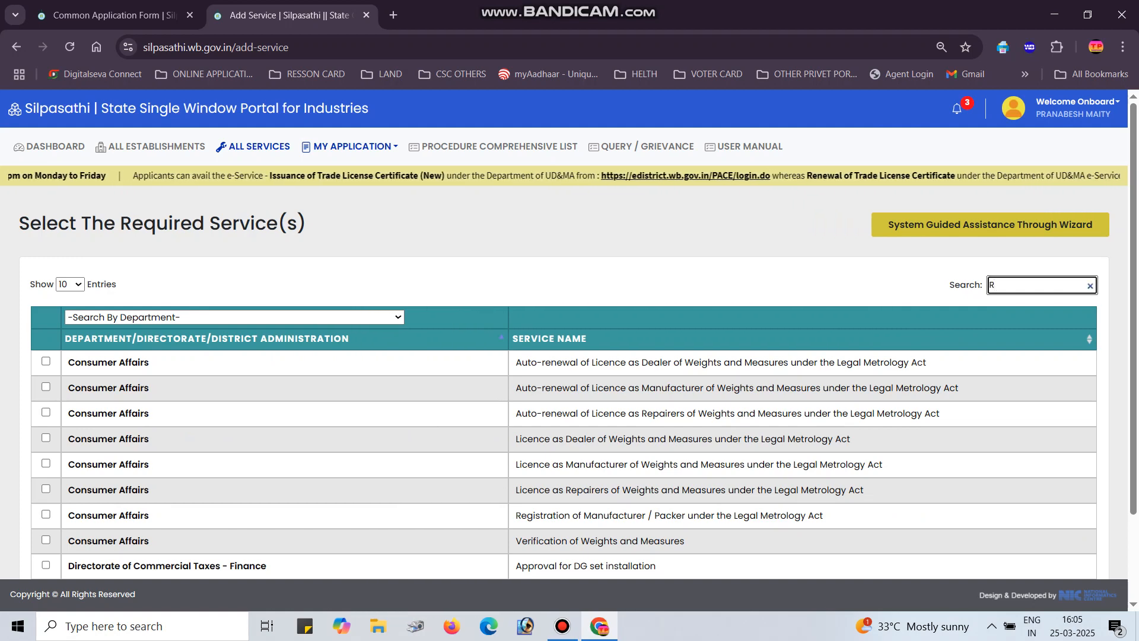
{"action": "type", "text": "RAD"}
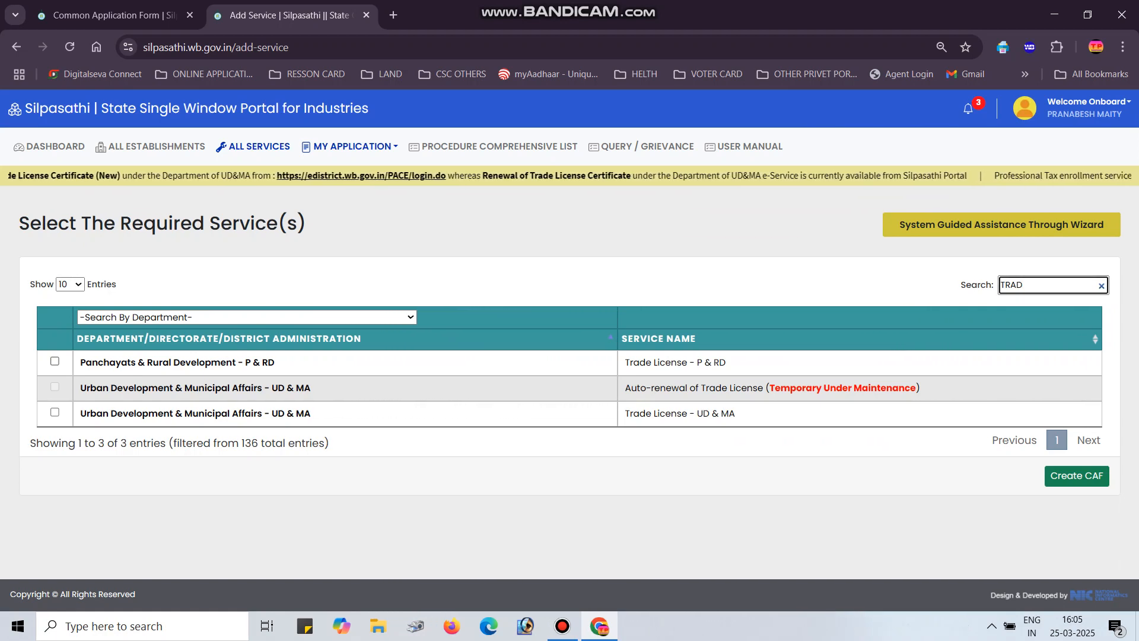
{"action": "left_click", "coordinate": [54, 362]}
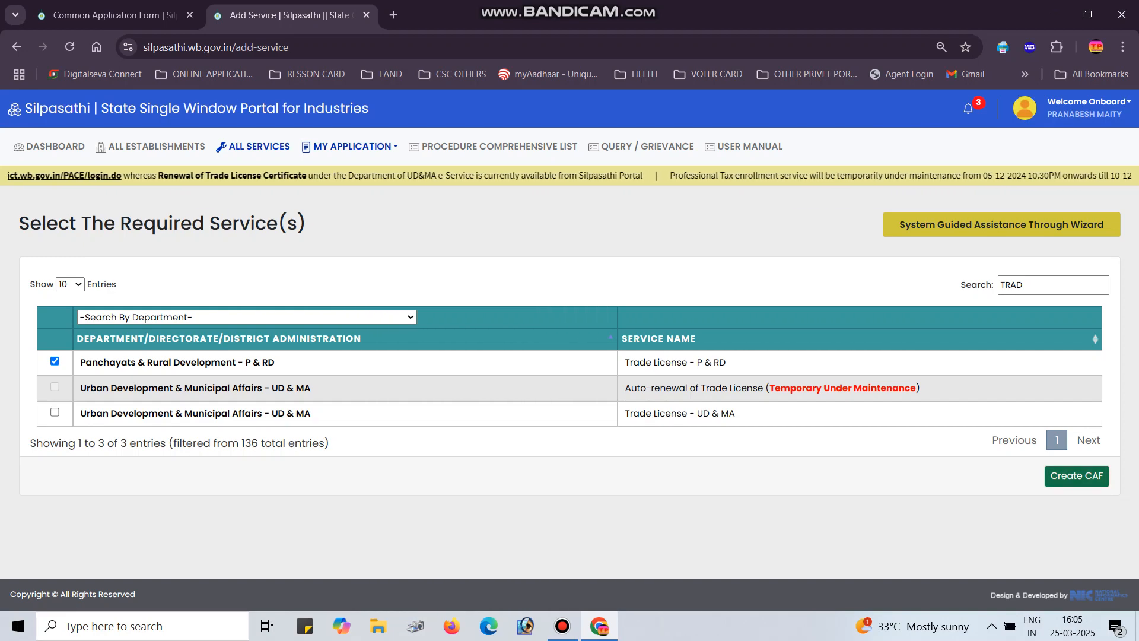
{"action": "left_click", "coordinate": [1077, 475]}
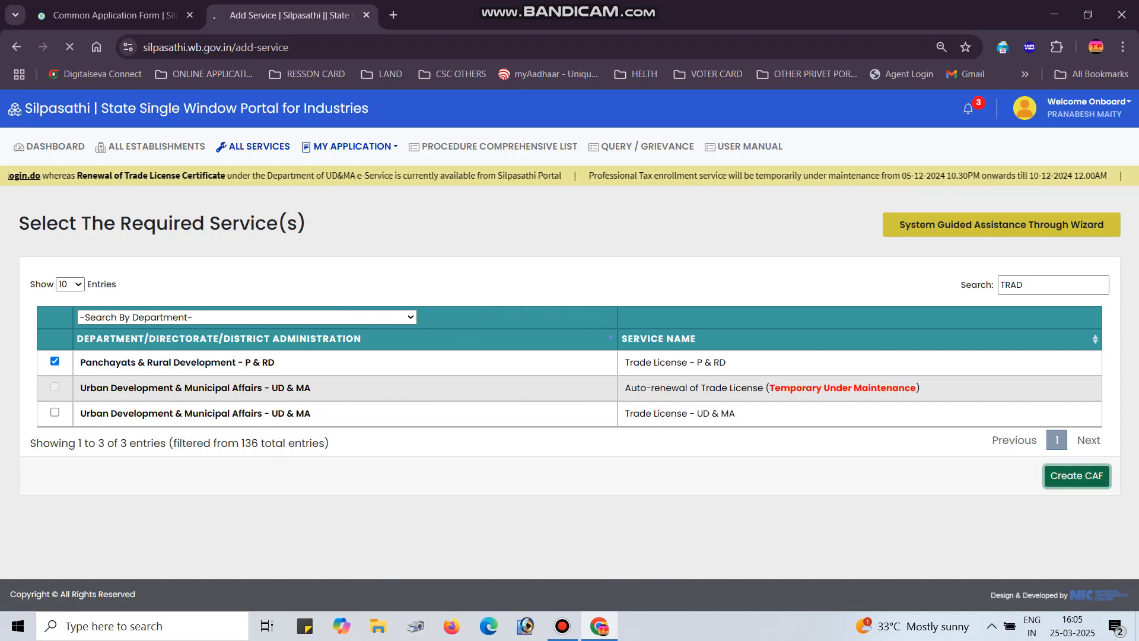
{"action": "scroll", "coordinate": [593, 517], "scroll_direction": "down", "scroll_amount": 3}
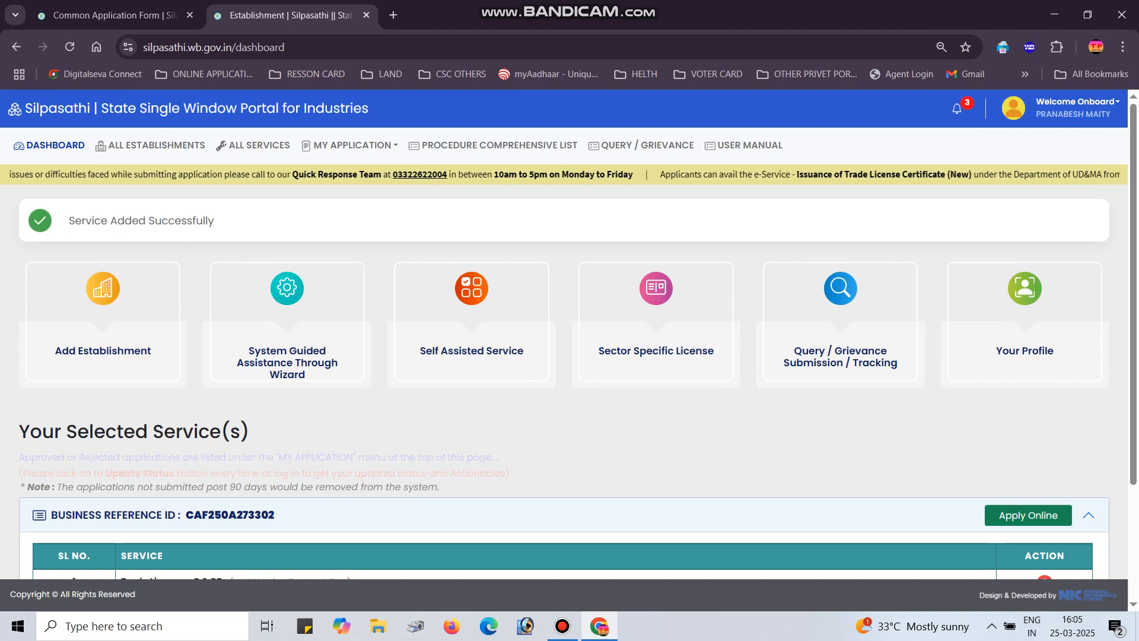
Choose Apply Online beside the new Trade License business reference ID
{"action": "scroll", "coordinate": [564, 356], "scroll_direction": "down", "scroll_amount": 1}
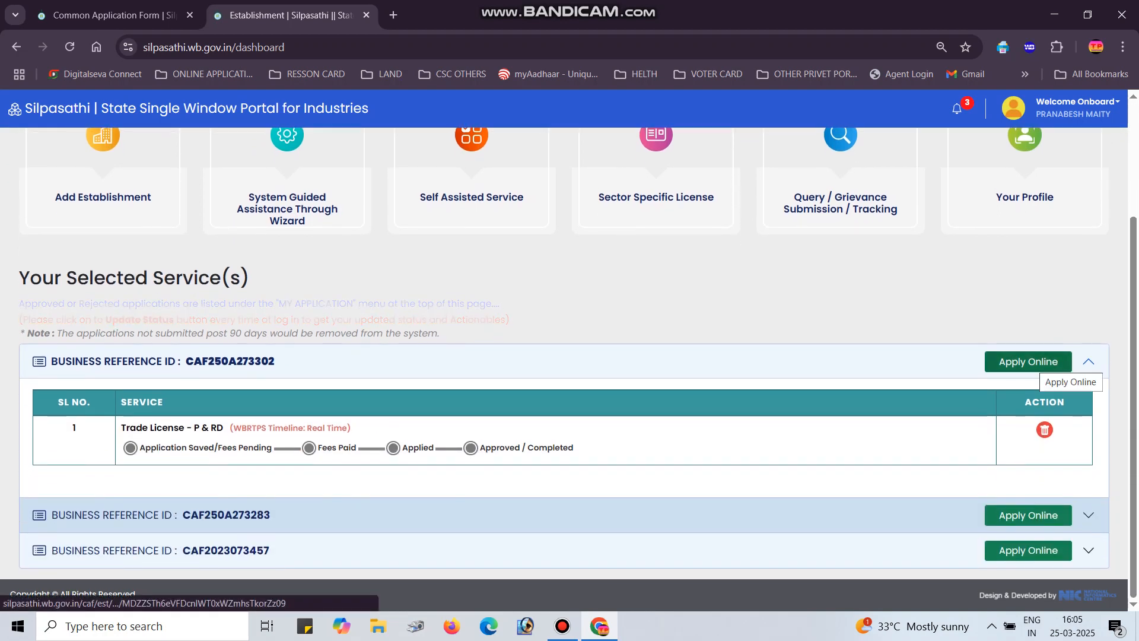
{"action": "left_click", "coordinate": [1035, 361]}
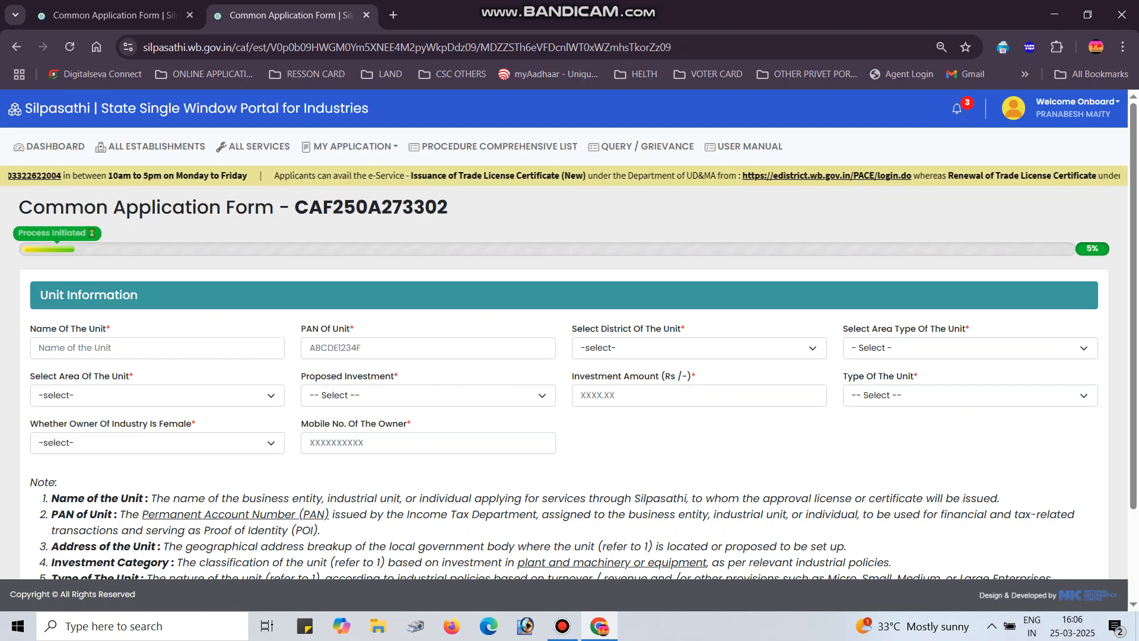
Go through the unit's name, PAN, district and area type fields in Unit Information
{"action": "left_click", "coordinate": [157, 348]}
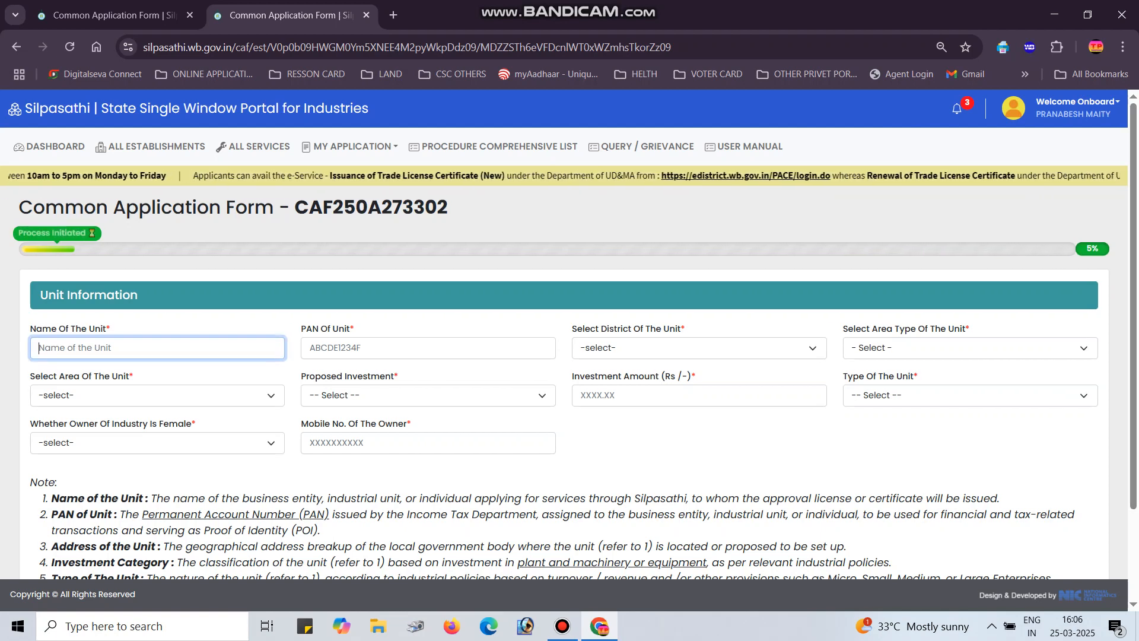
{"action": "left_click", "coordinate": [428, 349]}
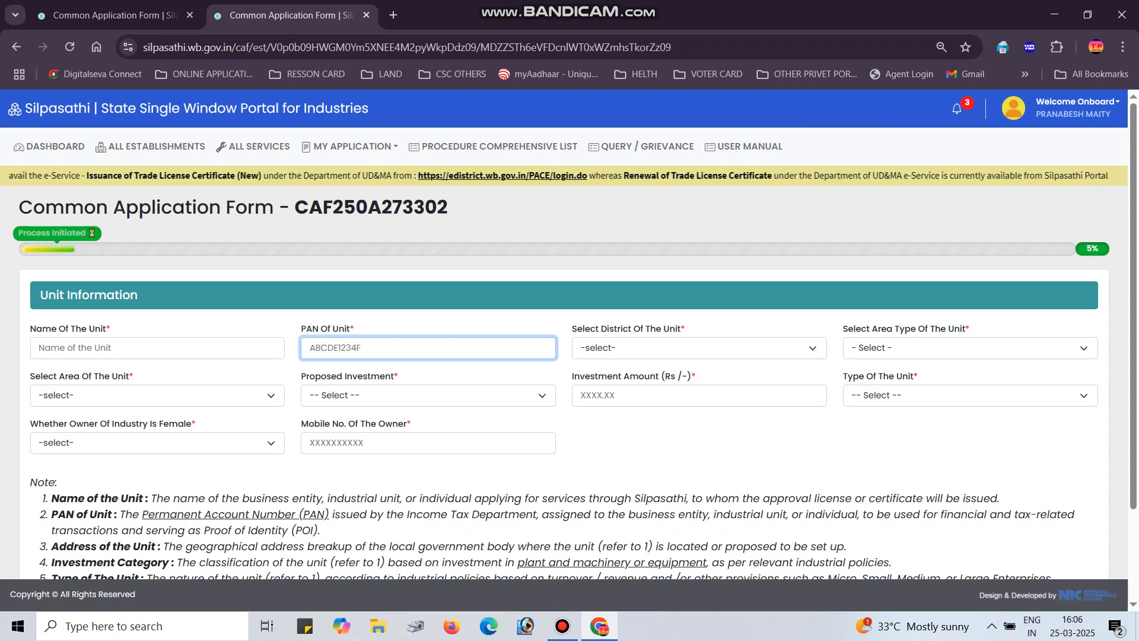
{"action": "left_click_drag", "start_coordinate": [714, 514], "coordinate": [884, 514]}
{"action": "left_click", "coordinate": [885, 515]}
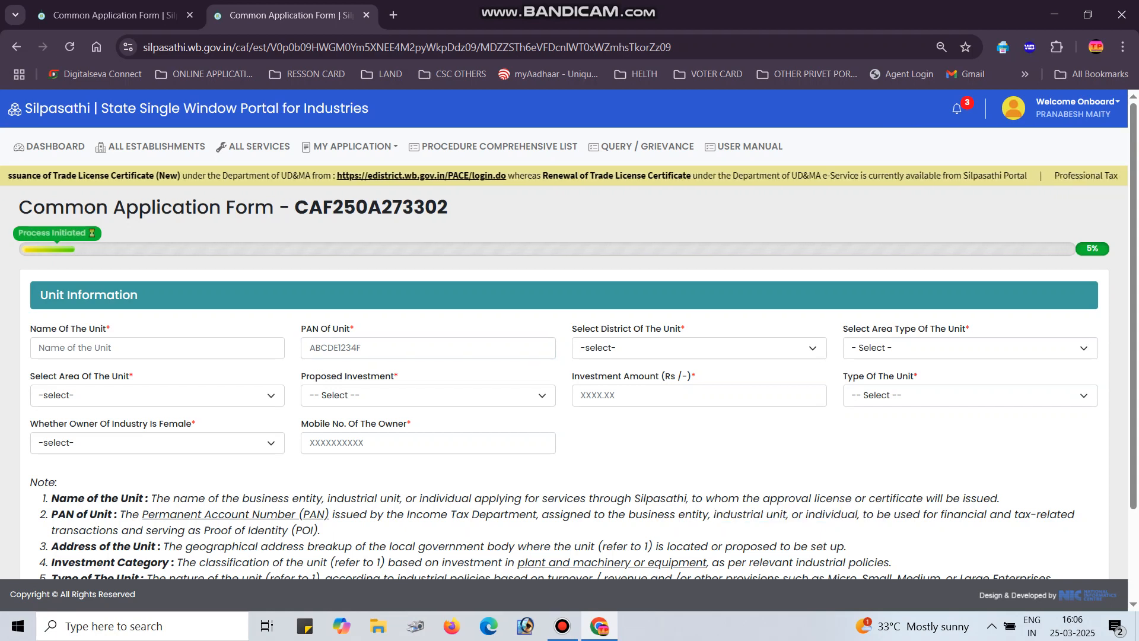
{"action": "left_click", "coordinate": [428, 348]}
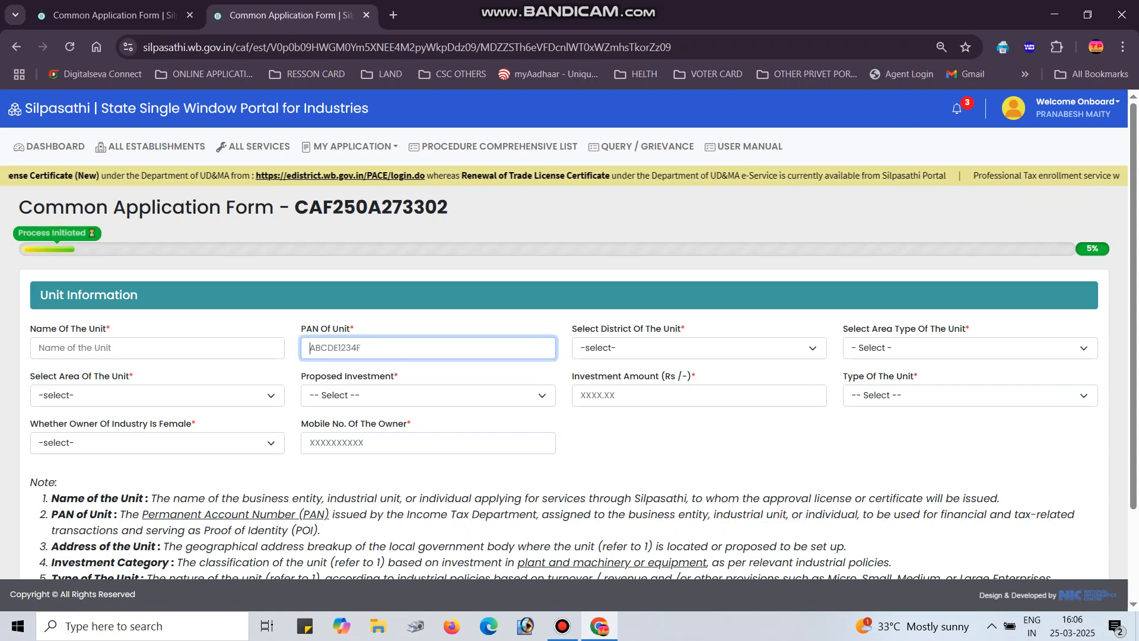
{"action": "left_click", "coordinate": [699, 348]}
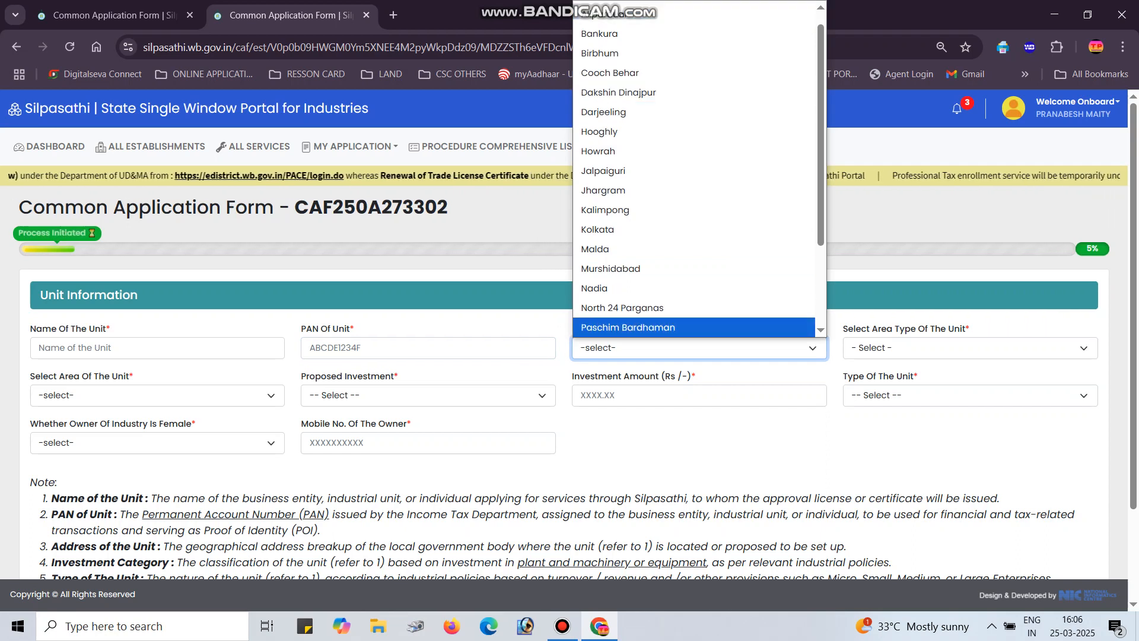
{"action": "left_click", "coordinate": [970, 348]}
{"action": "left_click", "coordinate": [970, 349]}
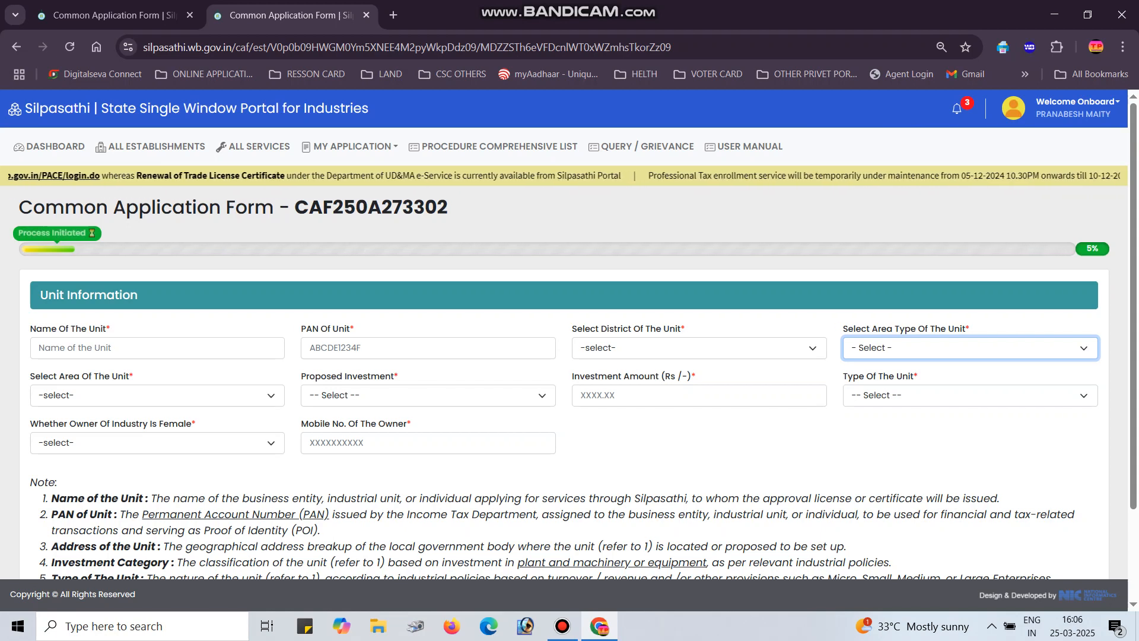
Review the area, investment range, unit type and female-owner options, then save and continue
{"action": "left_click", "coordinate": [157, 395]}
{"action": "left_click", "coordinate": [157, 395]}
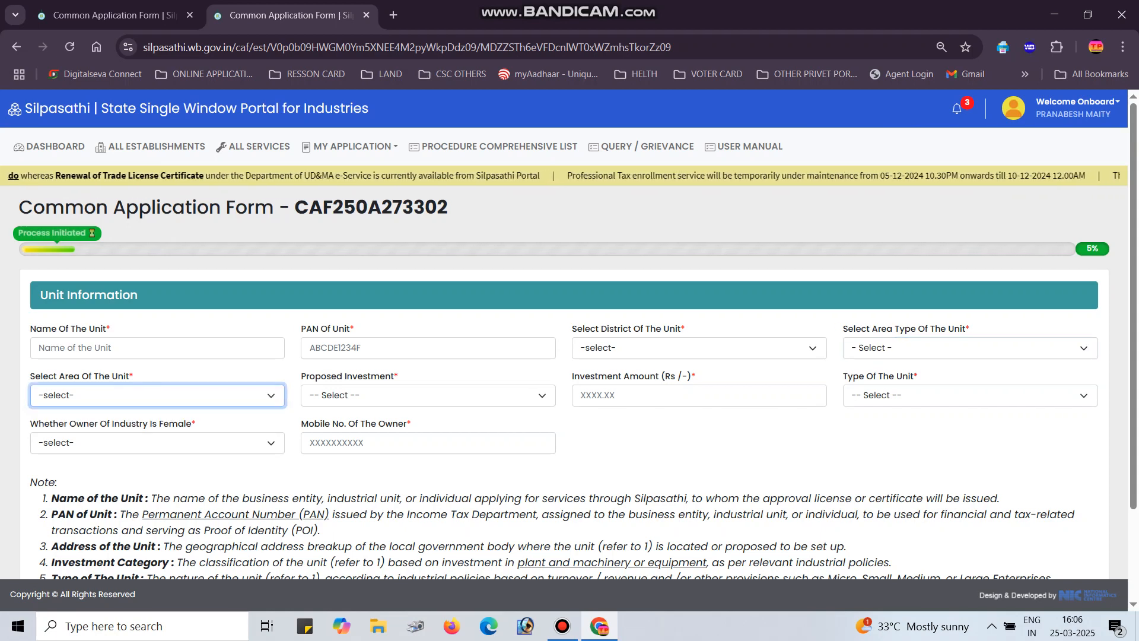
{"action": "left_click", "coordinate": [428, 396]}
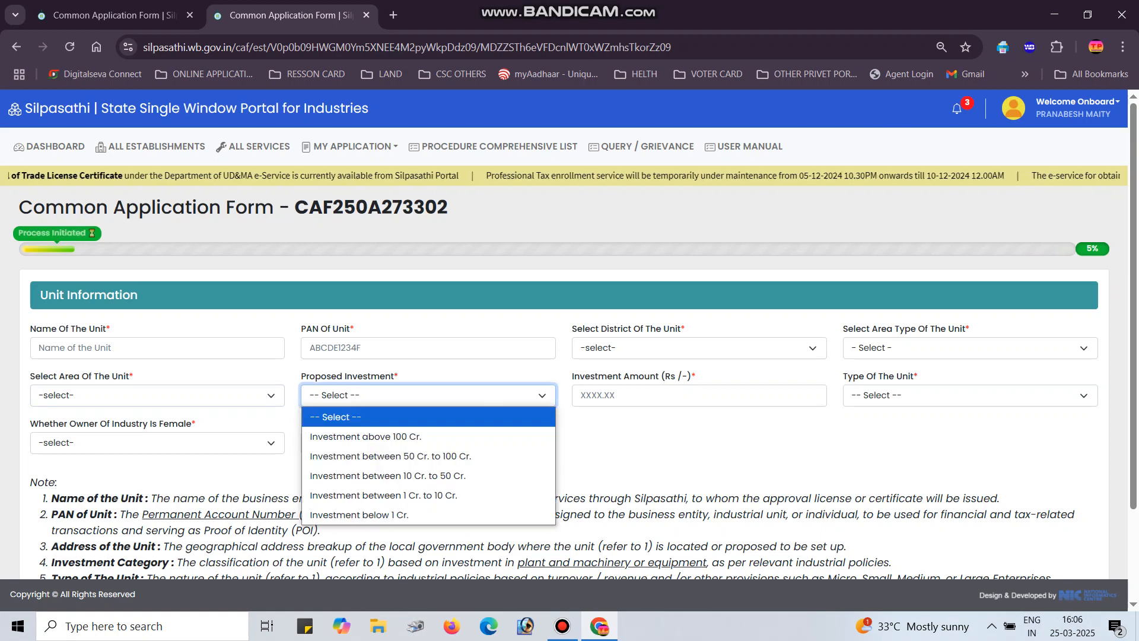
{"action": "key", "text": "Down"}
{"action": "left_click", "coordinate": [665, 441]}
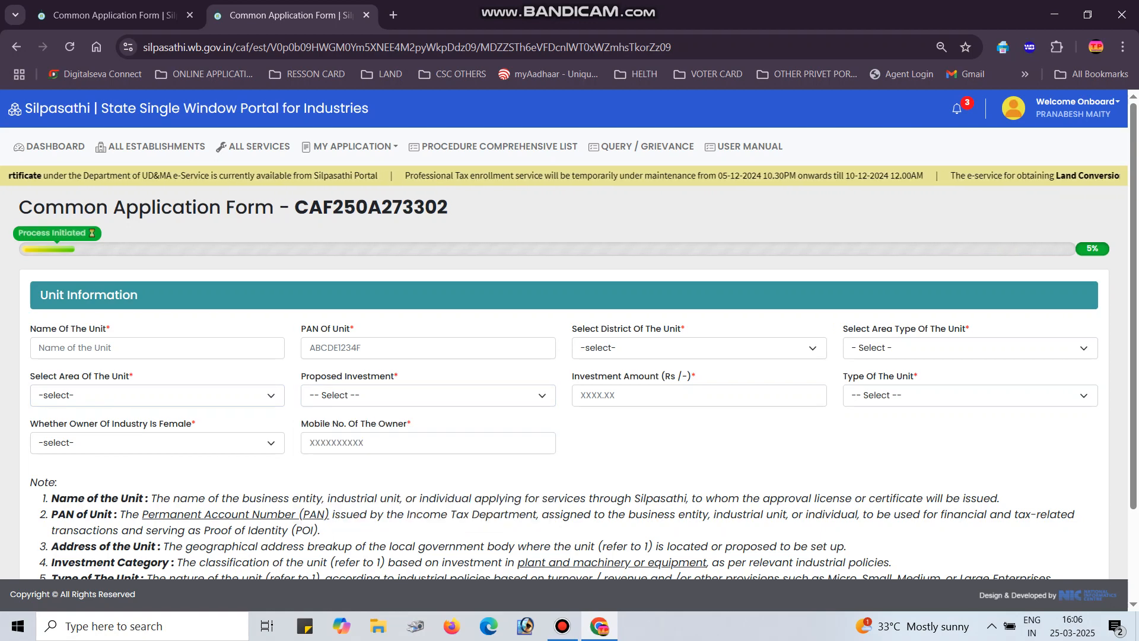
{"action": "left_click", "coordinate": [699, 396]}
{"action": "left_click", "coordinate": [970, 396]}
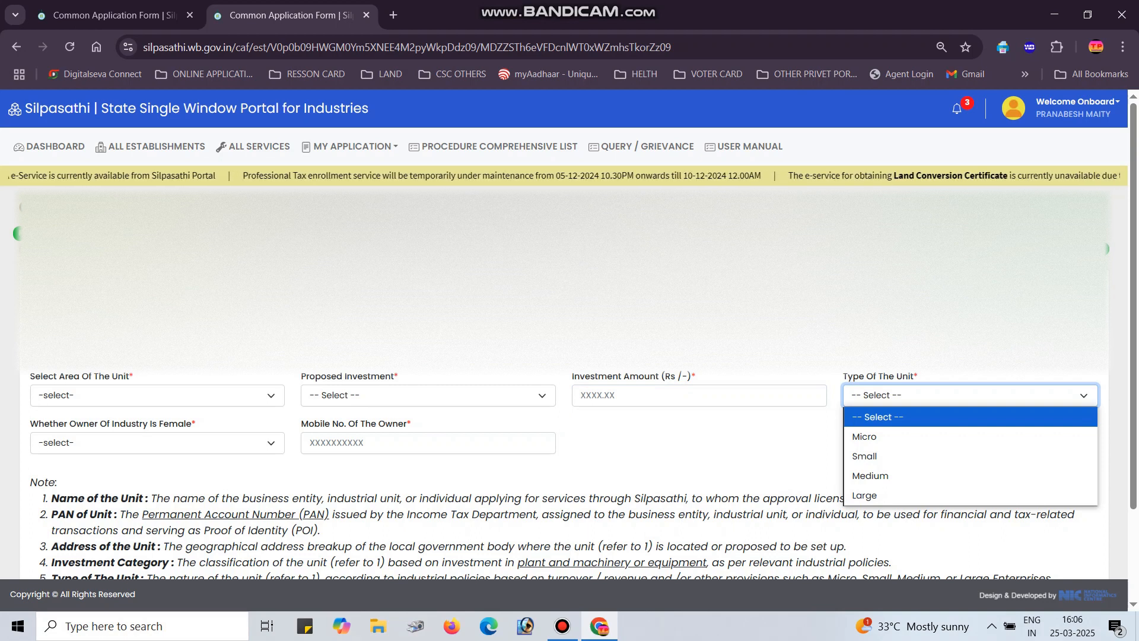
{"action": "left_click", "coordinate": [158, 443]}
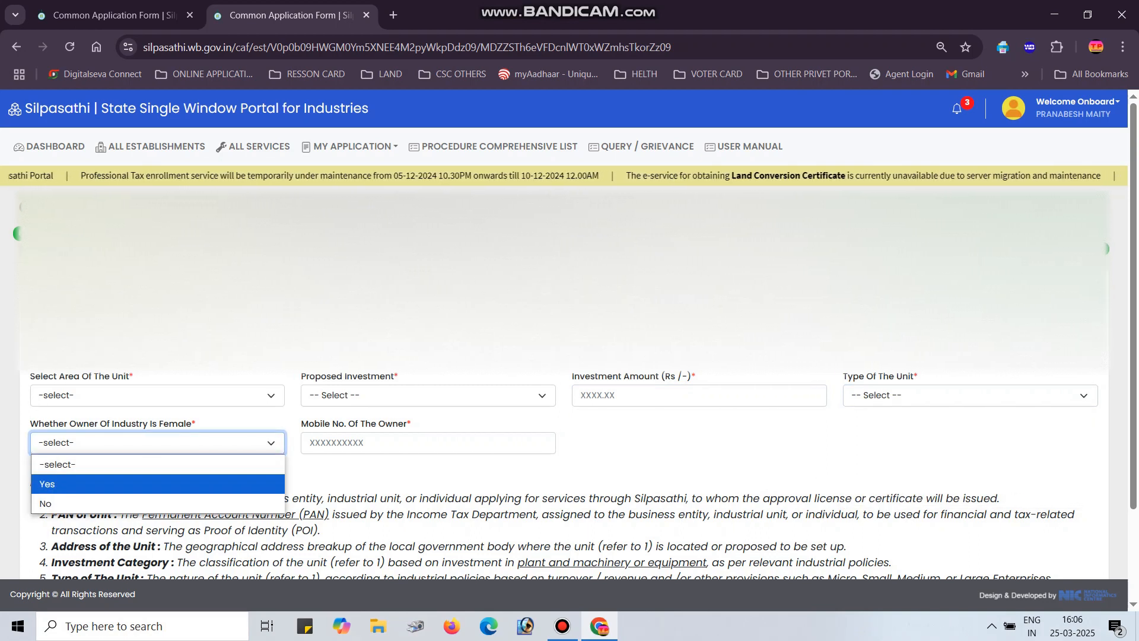
{"action": "key", "text": "Up"}
{"action": "key", "text": "Tab"}
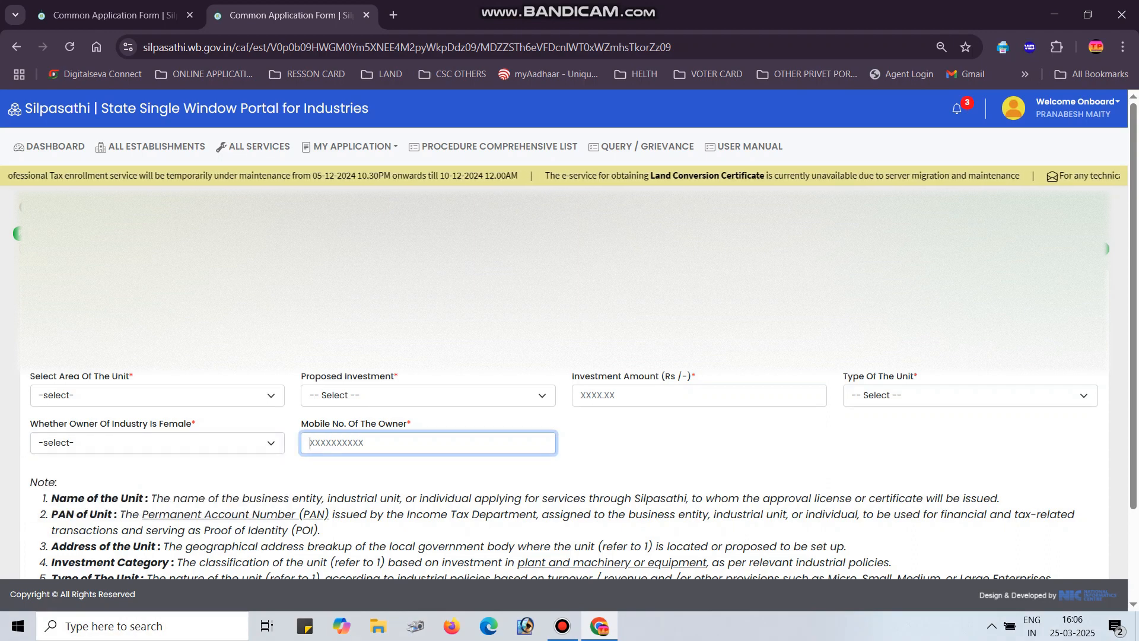
{"action": "left_click", "coordinate": [563, 626]}
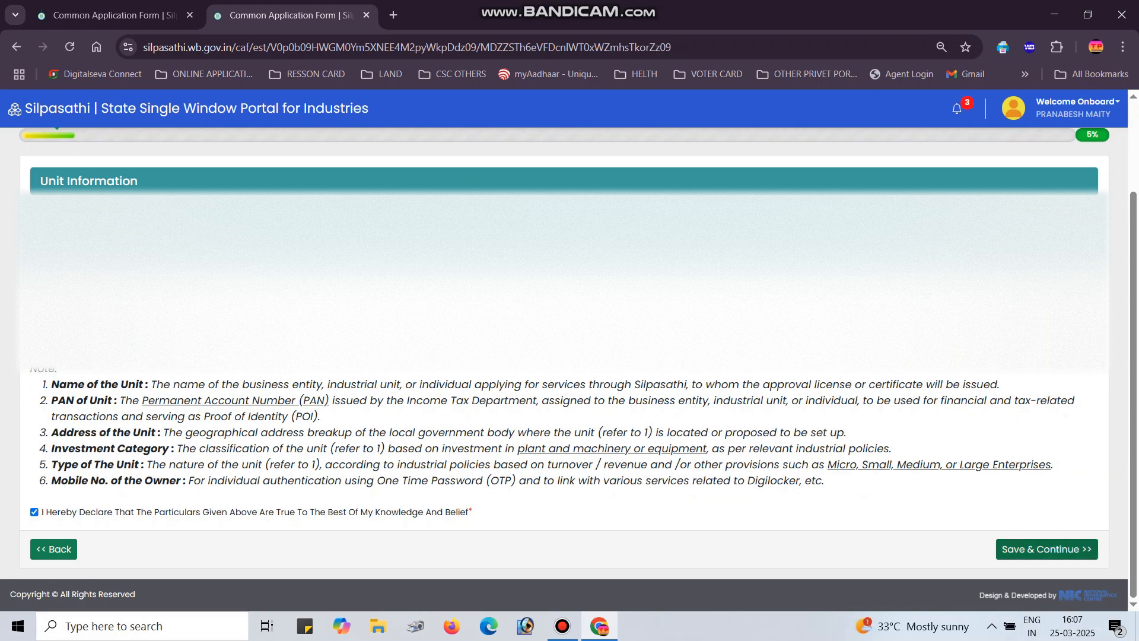
{"action": "key", "text": "Return"}
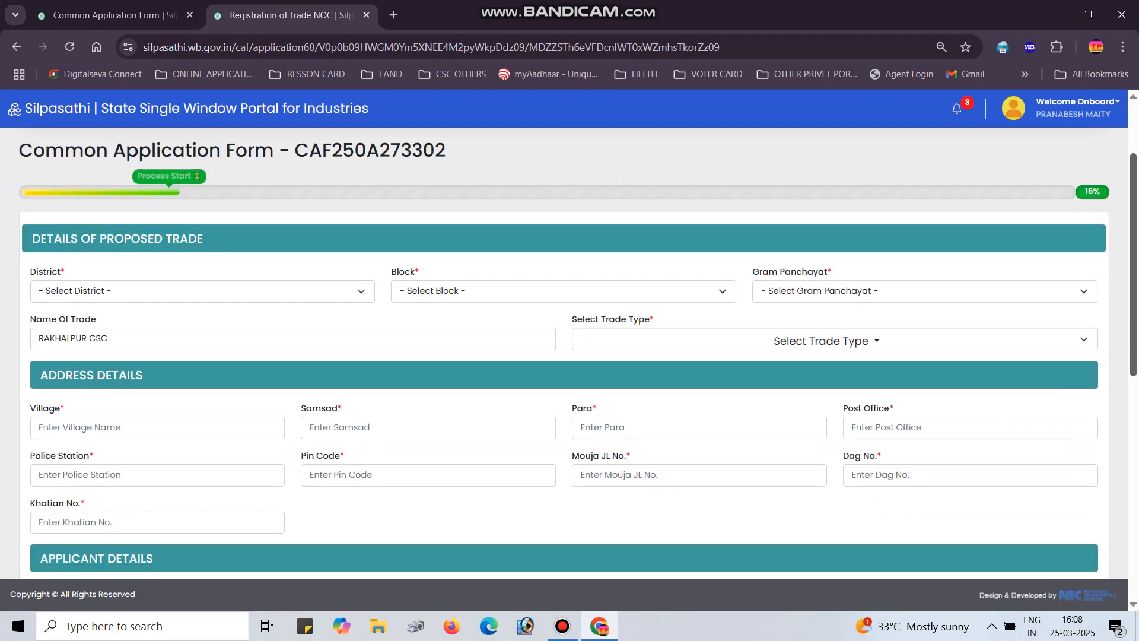
Set the proposed trade's district to SOUTH 24-PARGANAS and block to PATHARPRATIMA
{"action": "scroll", "coordinate": [563, 356], "scroll_direction": "down", "scroll_amount": 1}
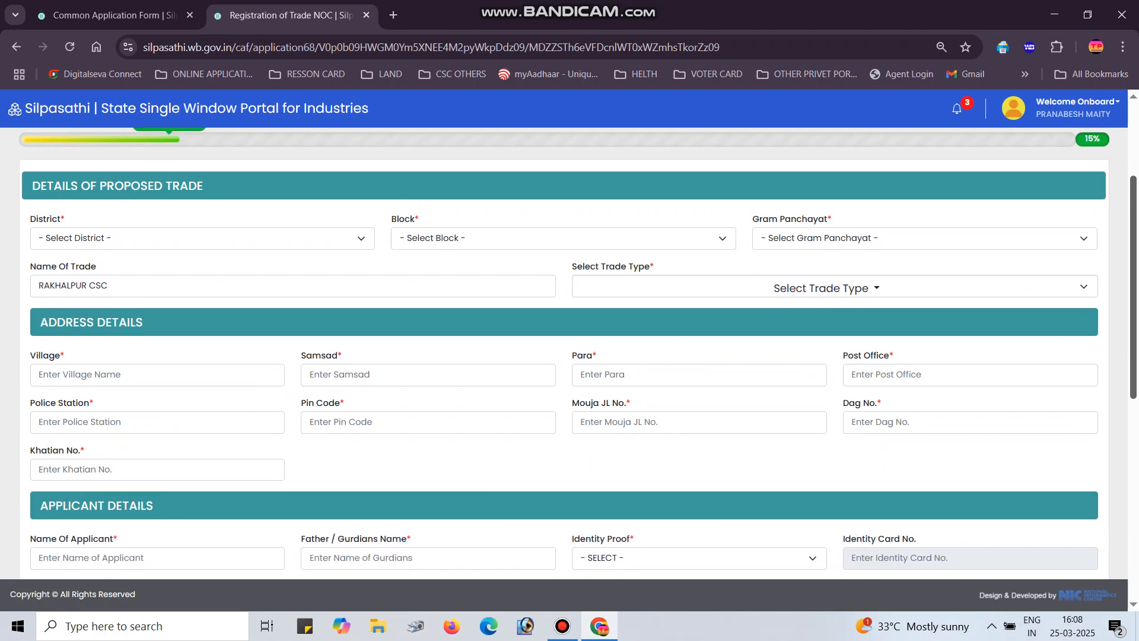
{"action": "left_click", "coordinate": [202, 219]}
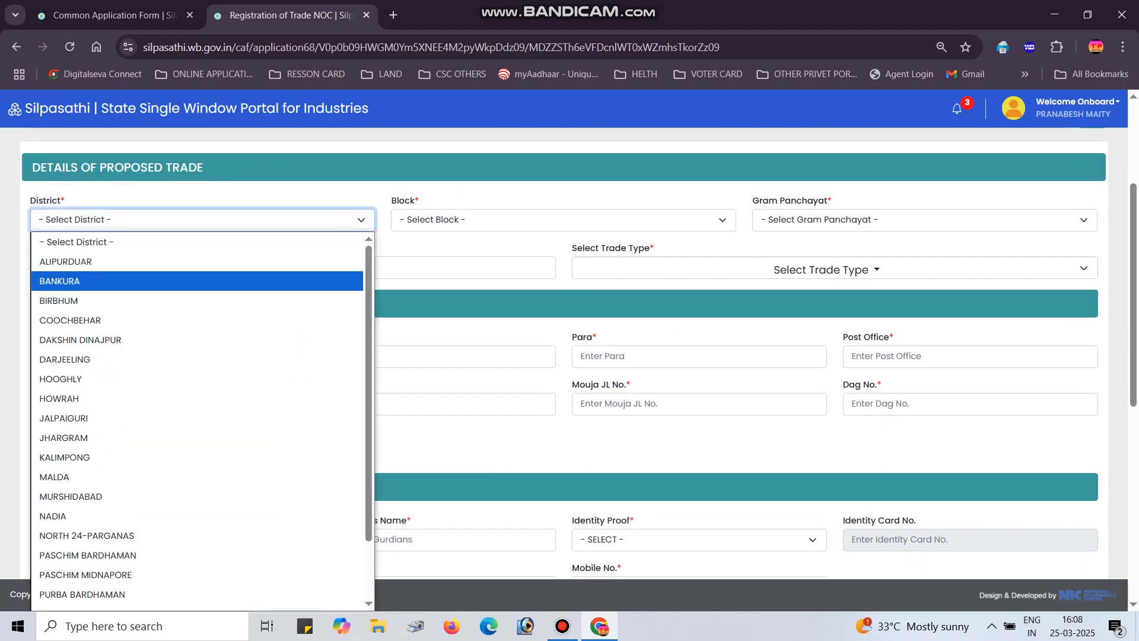
{"action": "key", "text": "Return"}
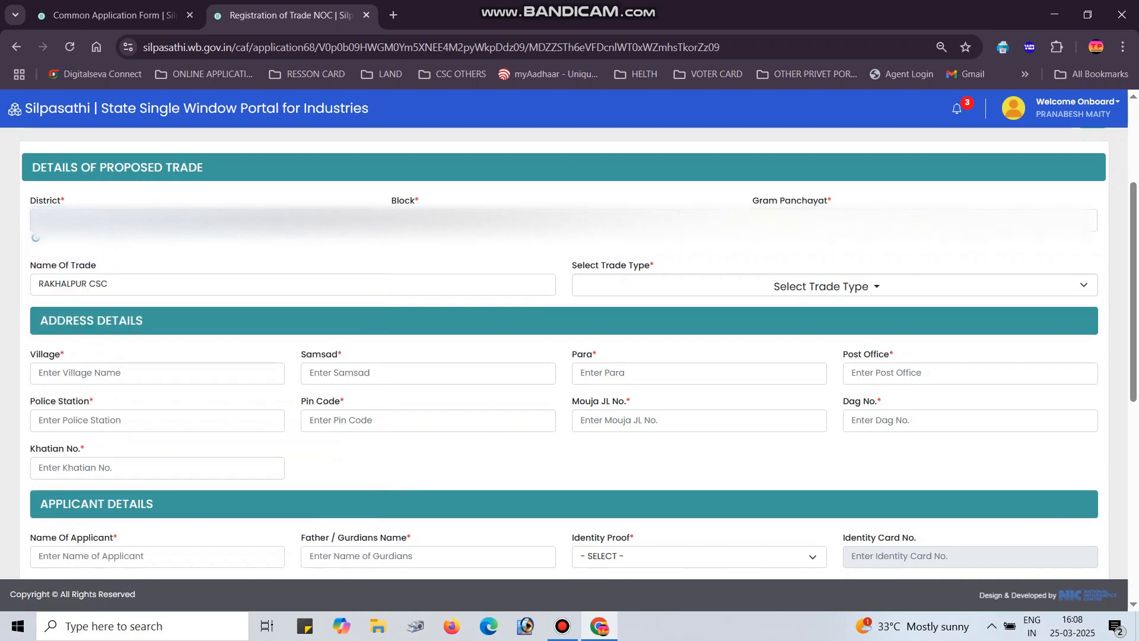
{"action": "key", "text": "alt+Down"}
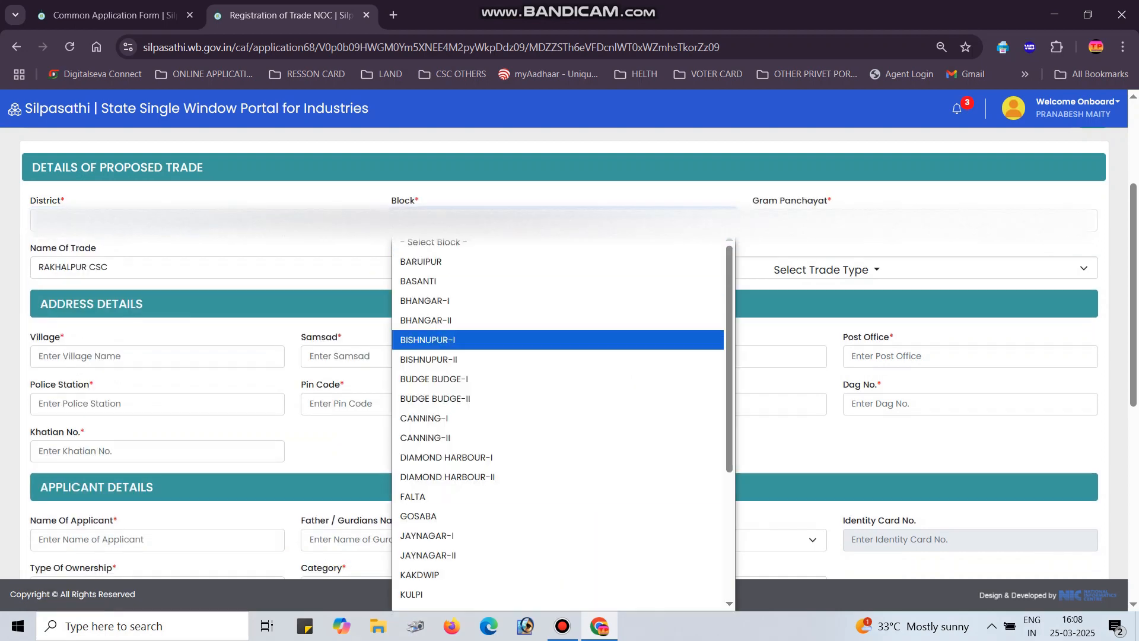
{"action": "key", "text": "Down"}
{"action": "key", "text": "Down"}
{"action": "key", "text": "Down"}
{"action": "key", "text": "Down"}
{"action": "key", "text": "Down"}
{"action": "key", "text": "Down"}
{"action": "key", "text": "Down"}
{"action": "key", "text": "Down"}
{"action": "key", "text": "Down"}
{"action": "key", "text": "Down"}
{"action": "key", "text": "Down"}
{"action": "key", "text": "Down"}
{"action": "key", "text": "Down"}
{"action": "key", "text": "Down"}
{"action": "key", "text": "Down"}
{"action": "key", "text": "Down"}
{"action": "key", "text": "Down"}
{"action": "key", "text": "Down"}
{"action": "key", "text": "Down"}
{"action": "key", "text": "Down"}
{"action": "key", "text": "Down"}
{"action": "key", "text": "Return"}
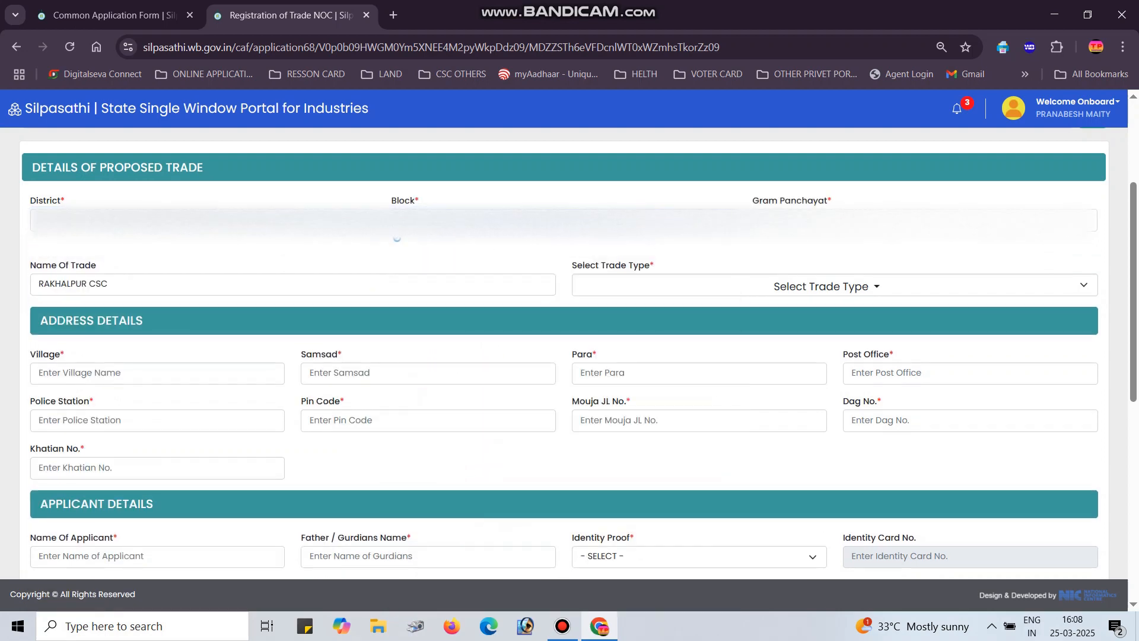
Choose the gram panchayat for the proposed trade
{"action": "key", "text": "Tab"}
{"action": "key", "text": "alt+Down"}
{"action": "key", "text": "Down"}
{"action": "key", "text": "Down"}
{"action": "key", "text": "Down"}
{"action": "key", "text": "Down"}
{"action": "key", "text": "Down"}
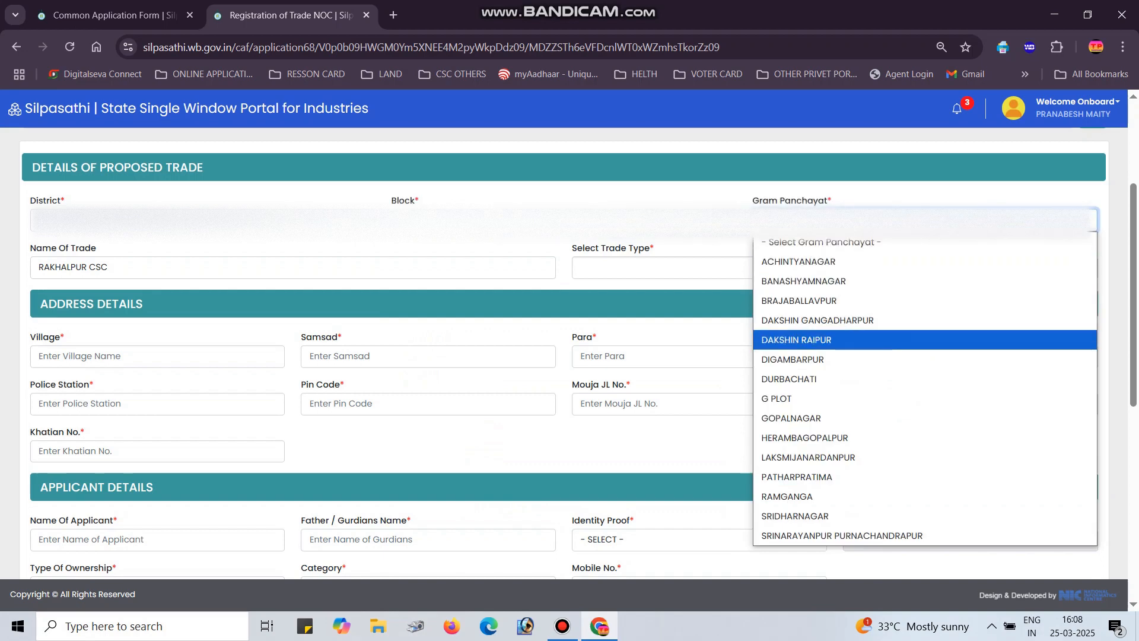
{"action": "key", "text": "Up"}
{"action": "key", "text": "Up"}
{"action": "key", "text": "Up"}
{"action": "key", "text": "Down"}
{"action": "key", "text": "Down"}
{"action": "key", "text": "Down"}
{"action": "key", "text": "Down"}
{"action": "key", "text": "Down"}
{"action": "key", "text": "Down"}
{"action": "key", "text": "Down"}
{"action": "key", "text": "Down"}
{"action": "key", "text": "Down"}
{"action": "key", "text": "Down"}
{"action": "key", "text": "Down"}
{"action": "key", "text": "Down"}
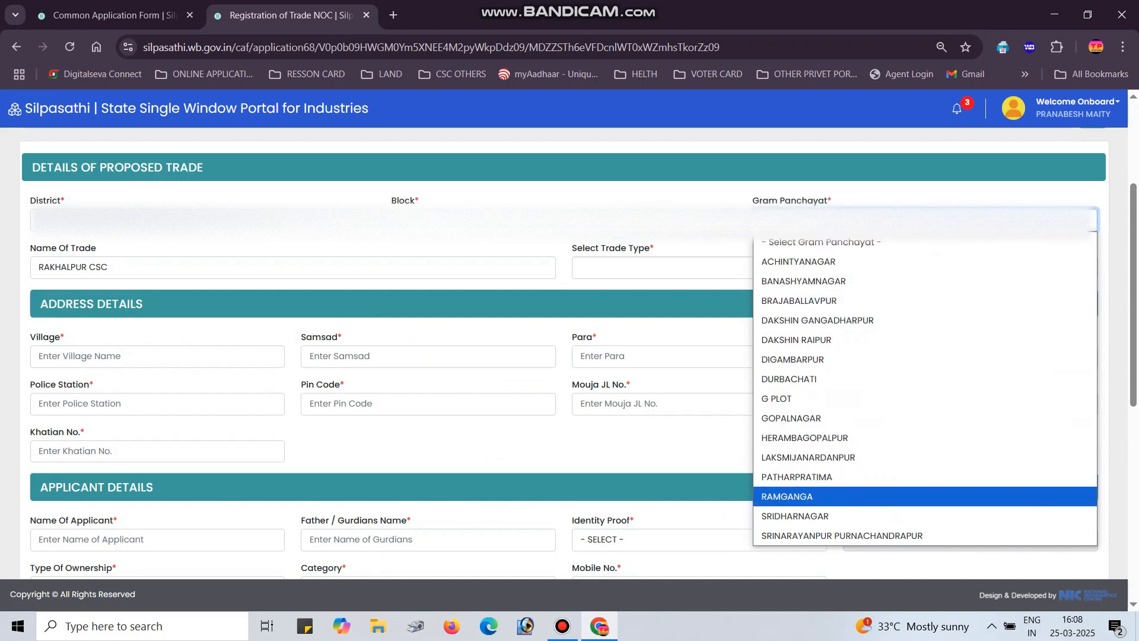
{"action": "key", "text": "Return"}
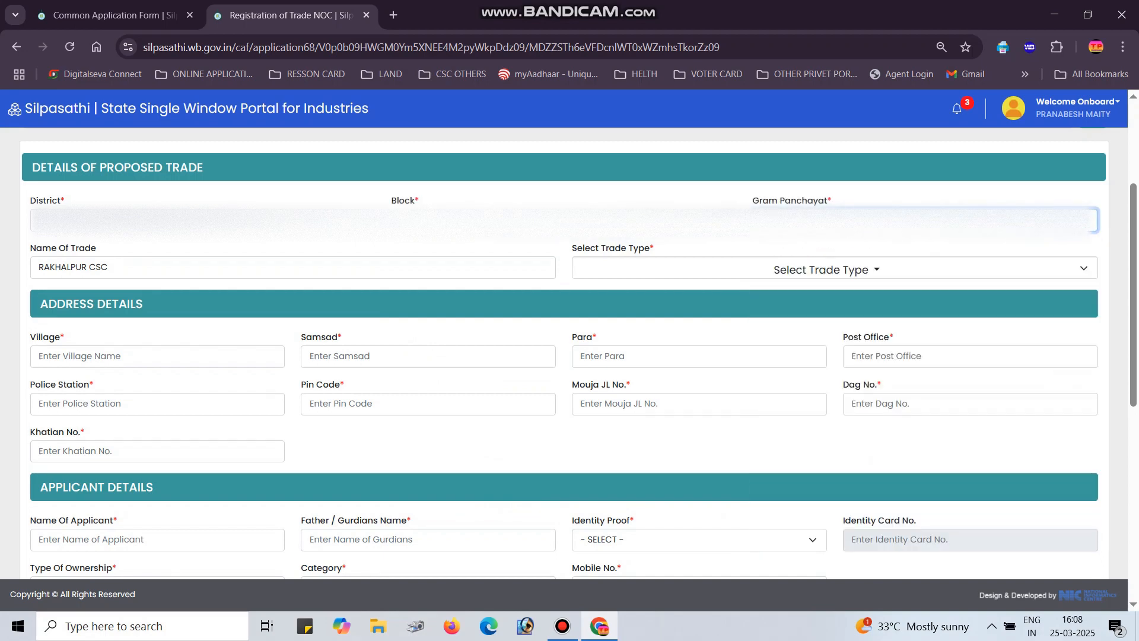
{"action": "key", "text": "Tab"}
{"action": "key", "text": "space"}
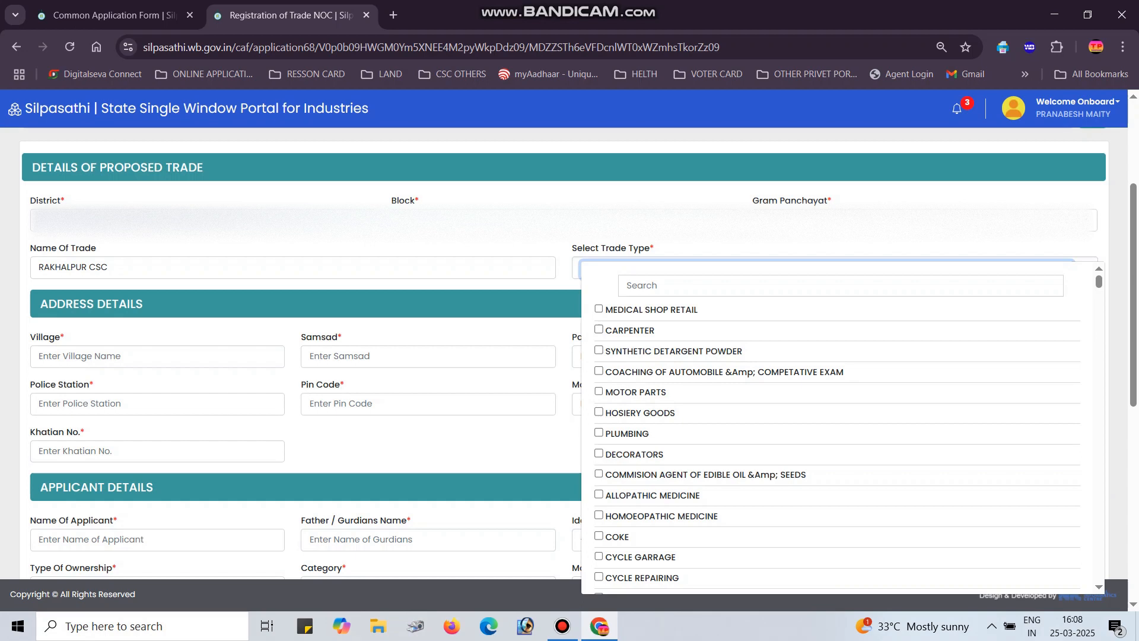
Tick CSC AND COMPUTERIZE and BANK CUSTOMER SERVICE POINT as trade types using the search
{"action": "key", "text": "Tab"}
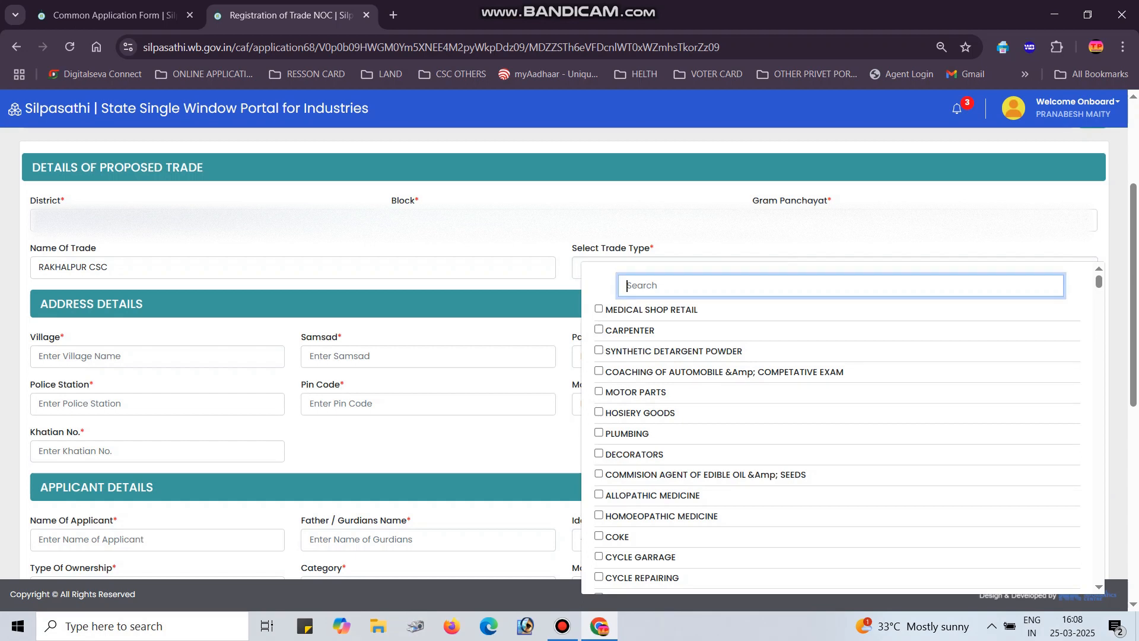
{"action": "type", "text": "CSC"}
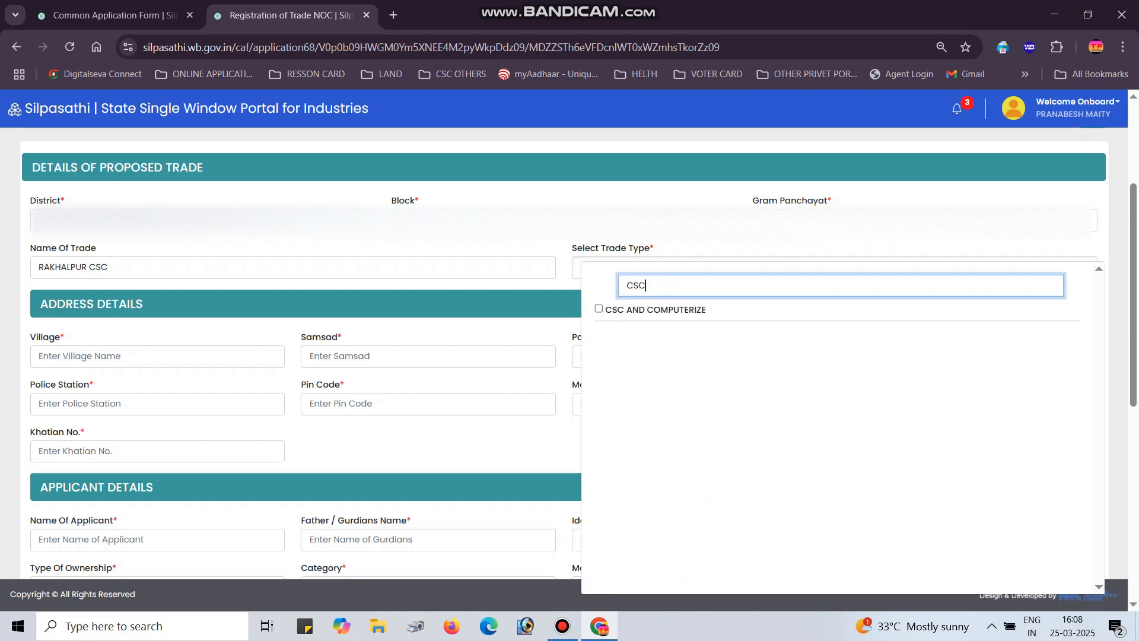
{"action": "key", "text": "Tab"}
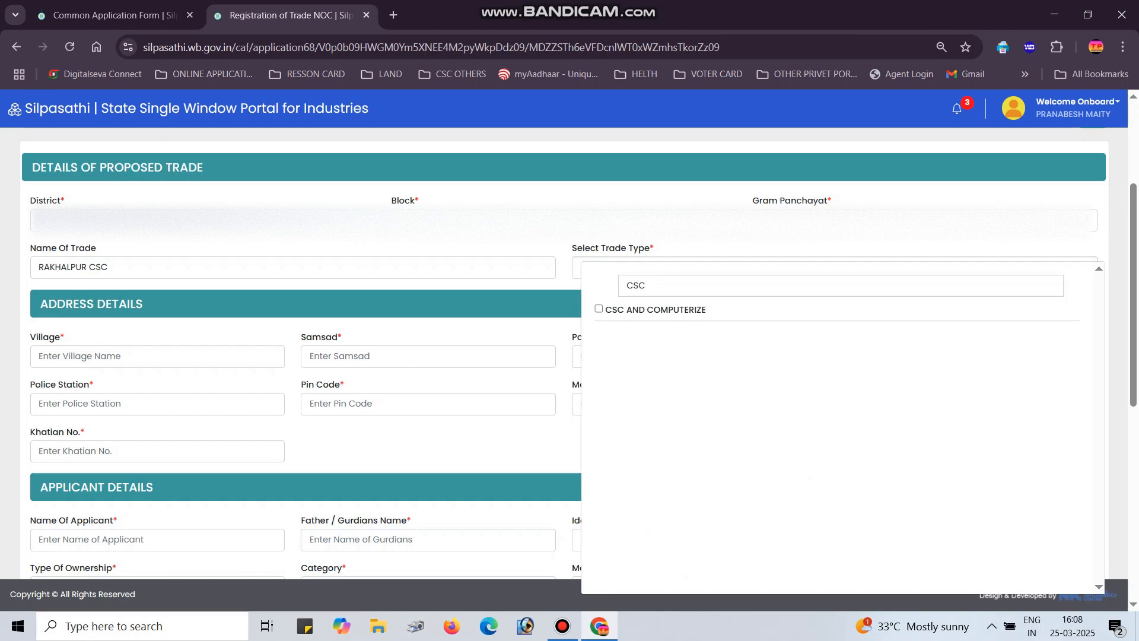
{"action": "key", "text": "space"}
{"action": "left_click", "coordinate": [646, 286]}
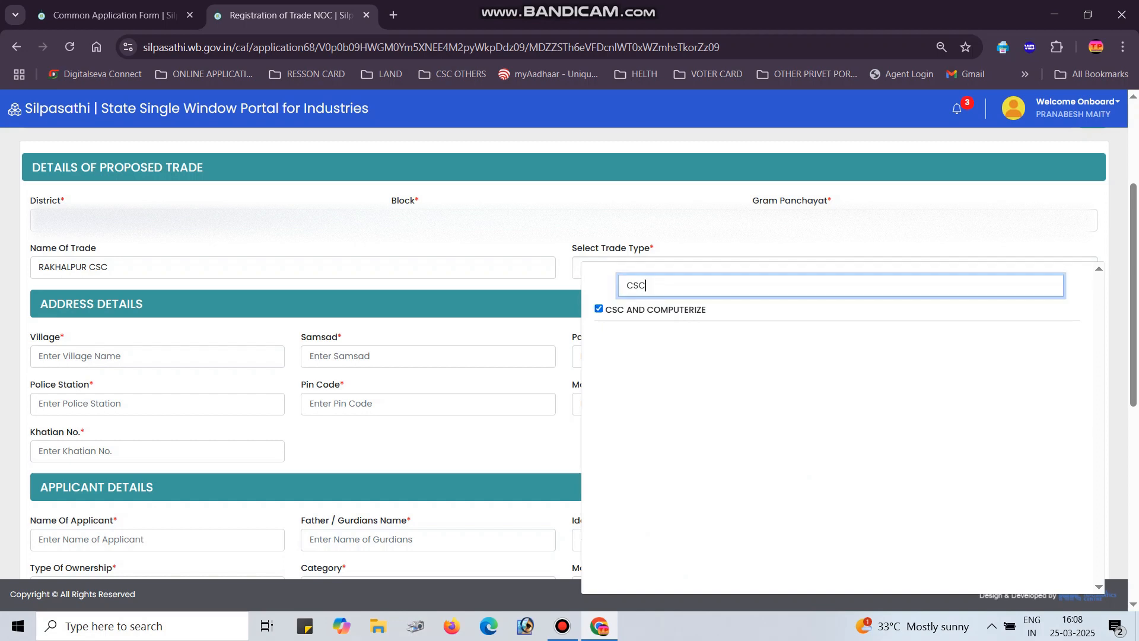
{"action": "key", "text": "BackSpace"}
{"action": "key", "text": "BackSpace"}
{"action": "key", "text": "BackSpace"}
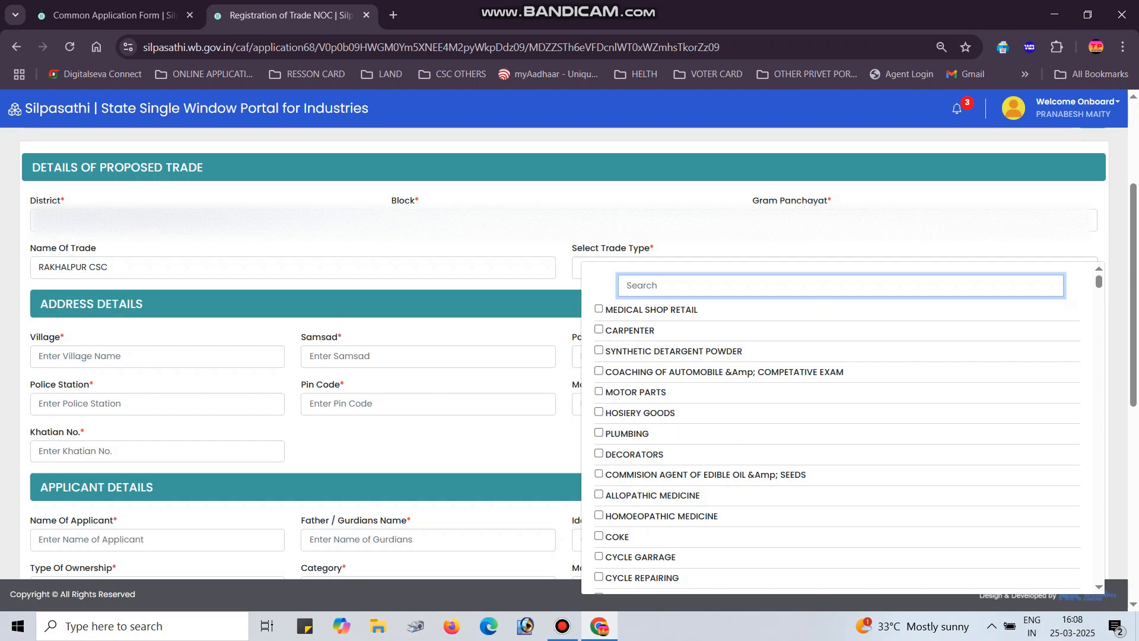
{"action": "type", "text": "BANK"}
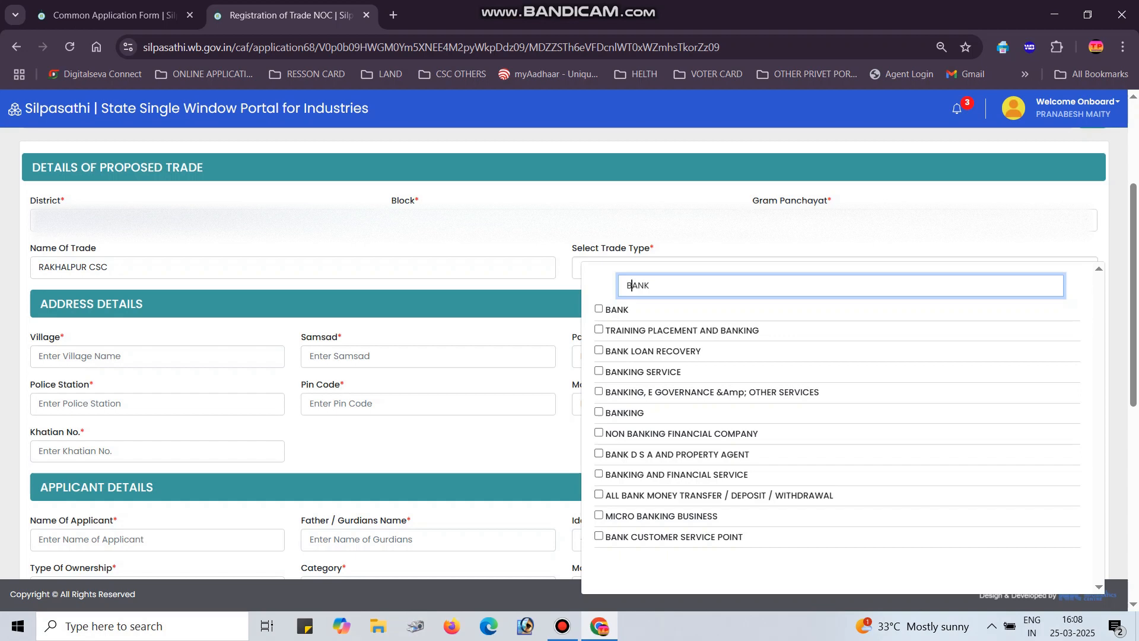
{"action": "left_click", "coordinate": [599, 536]}
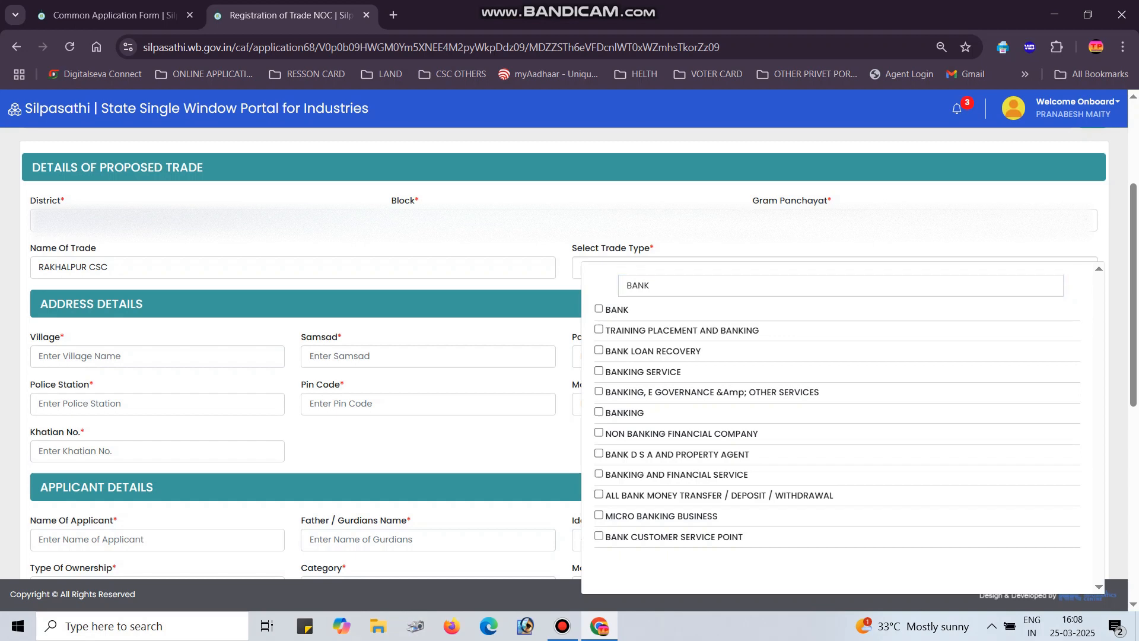
{"action": "left_click", "coordinate": [598, 536]}
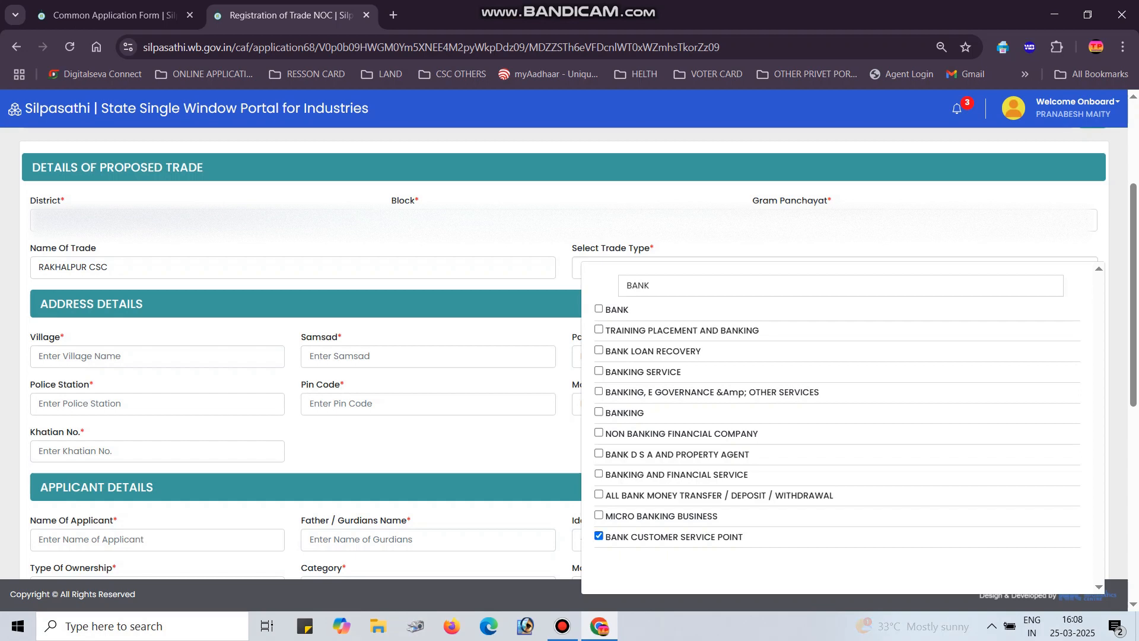
{"action": "key", "text": "Escape"}
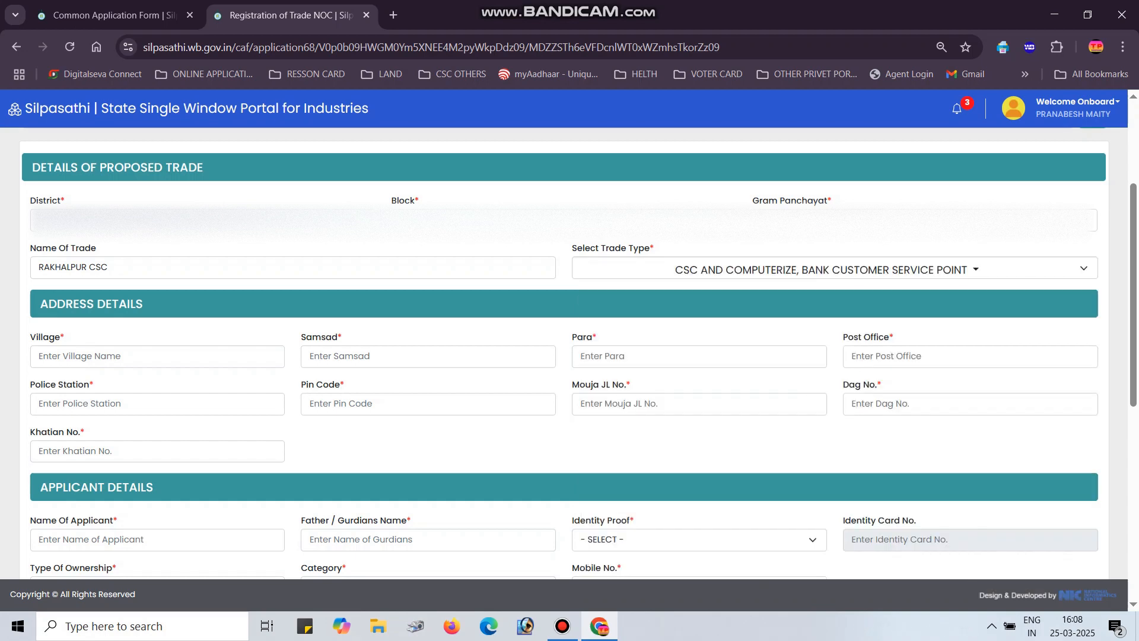
Fill in the village, Samsad, Post Office and Police Station of the trade address
{"action": "left_click", "coordinate": [77, 356]}
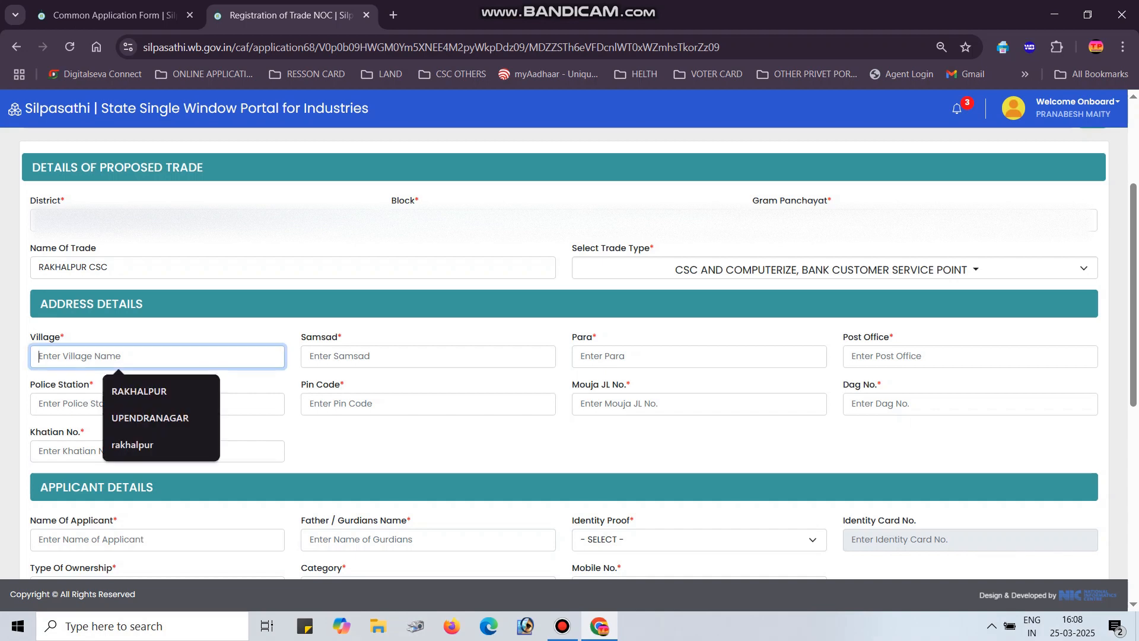
{"action": "key", "text": "Down"}
{"action": "key", "text": "Return"}
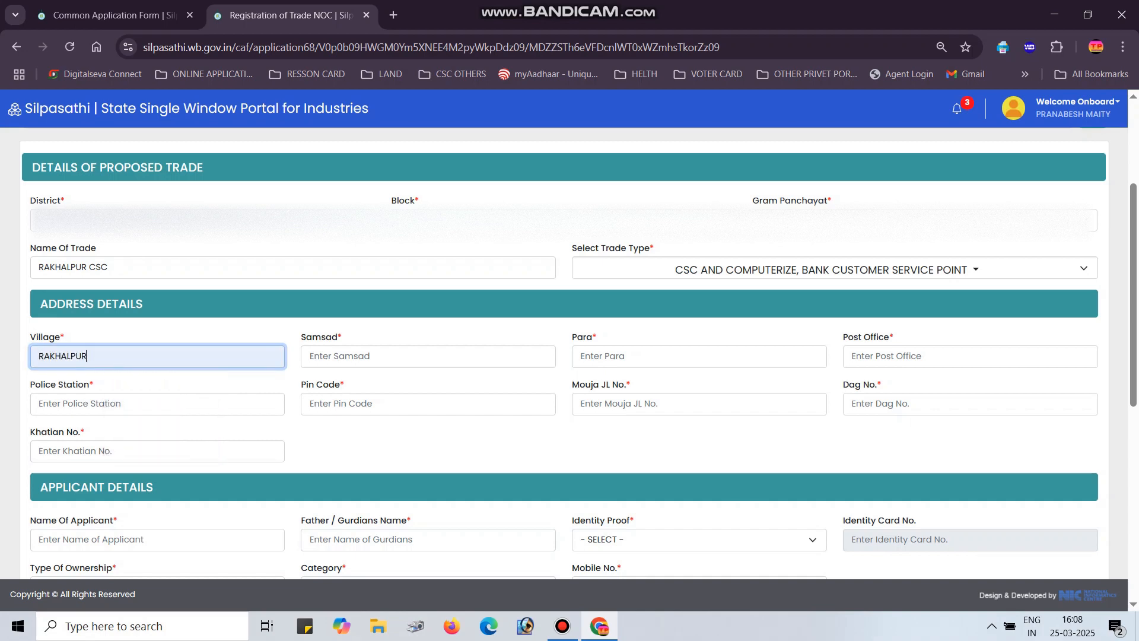
{"action": "key", "text": "Tab"}
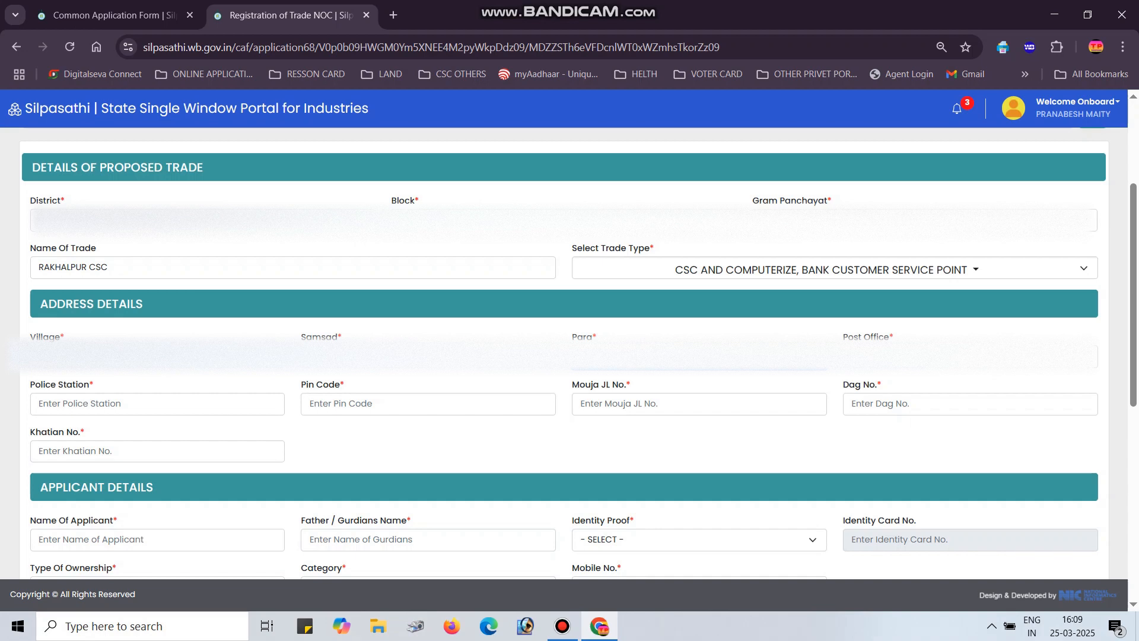
{"action": "left_click", "coordinate": [970, 356]}
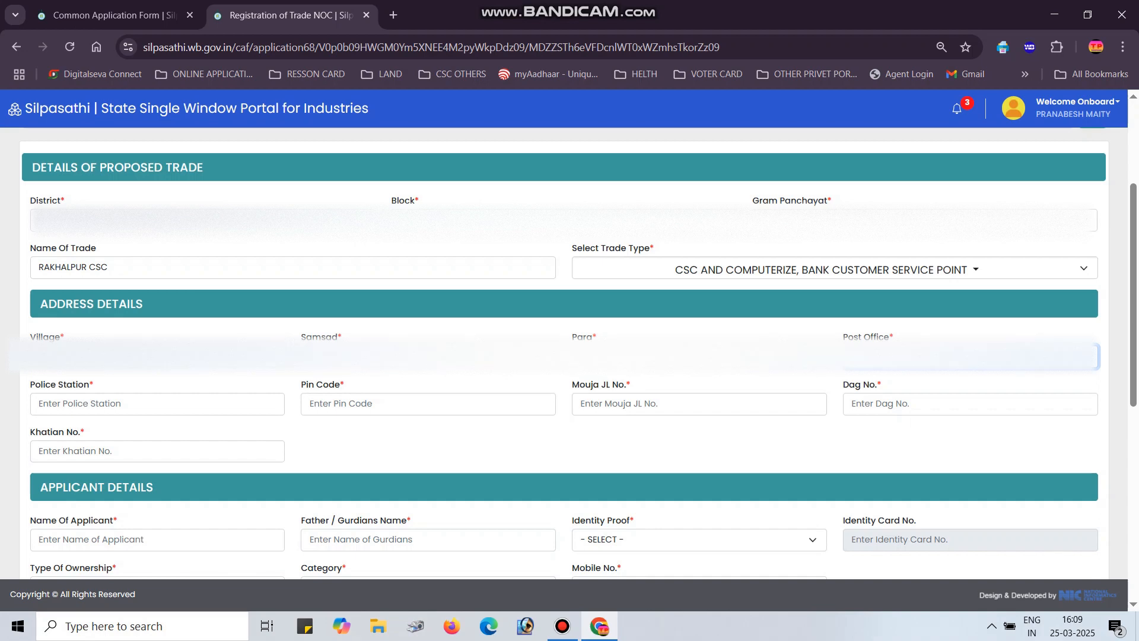
{"action": "left_click", "coordinate": [158, 404]}
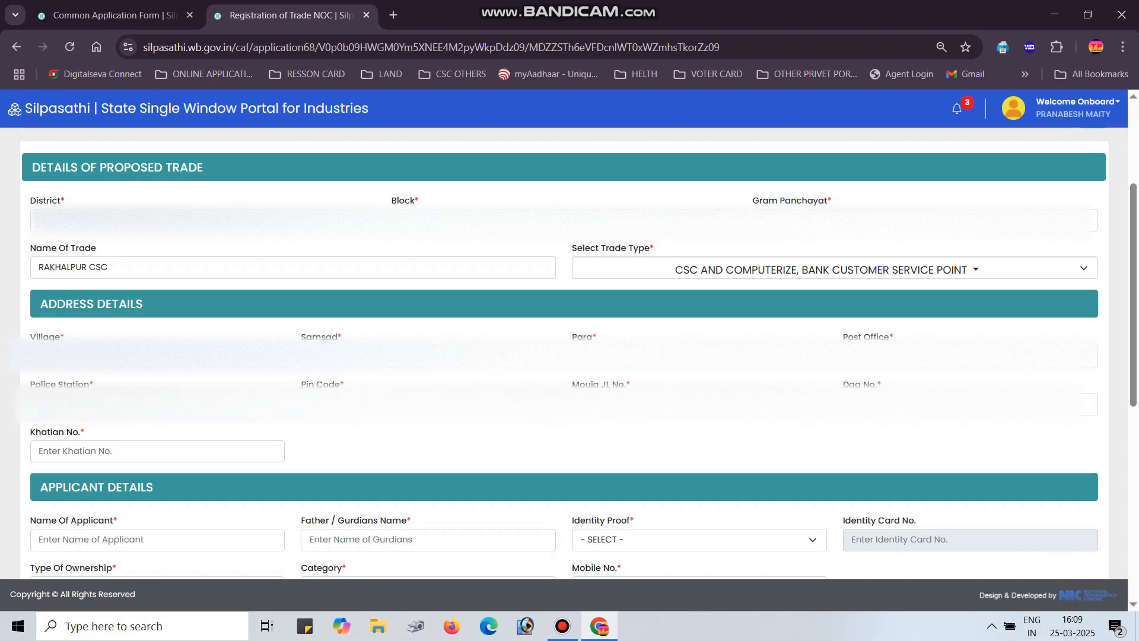
Enter Pin Code 743383, Mouja JL No., Dag No. and Khatian No. 124
{"action": "key", "text": "Tab"}
{"action": "type", "text": "743383"}
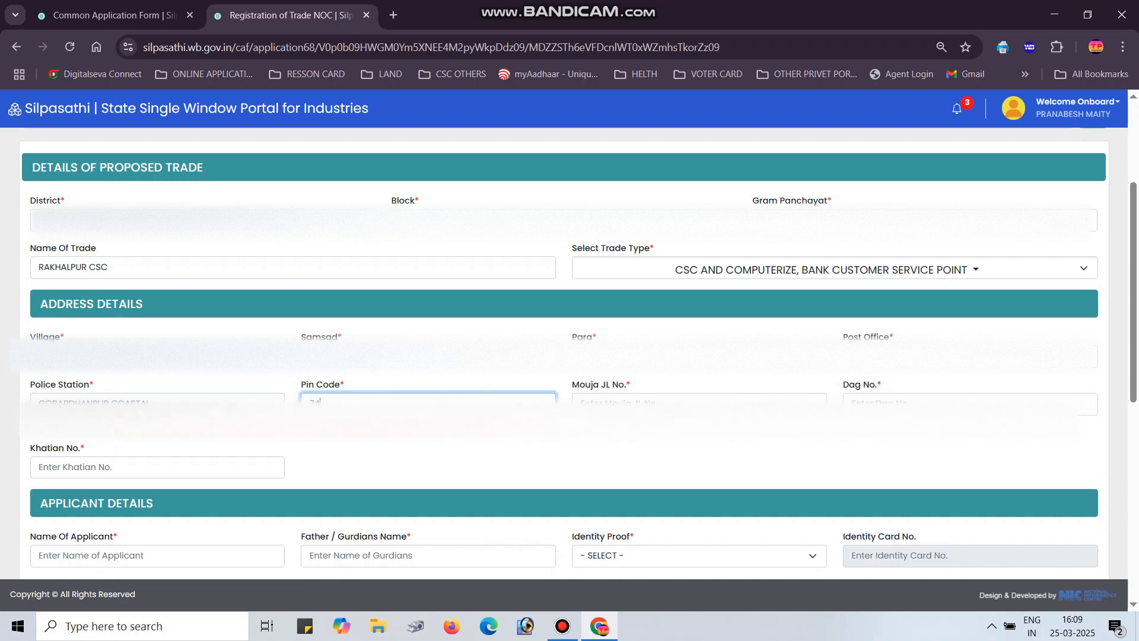
{"action": "key", "text": "Tab"}
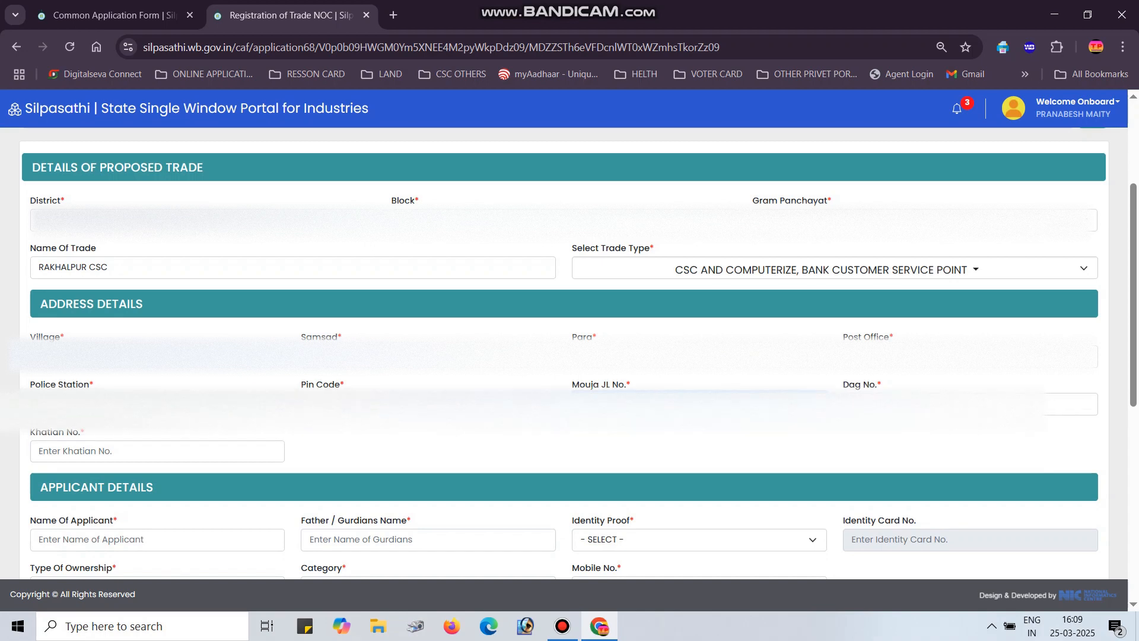
{"action": "key", "text": "Tab"}
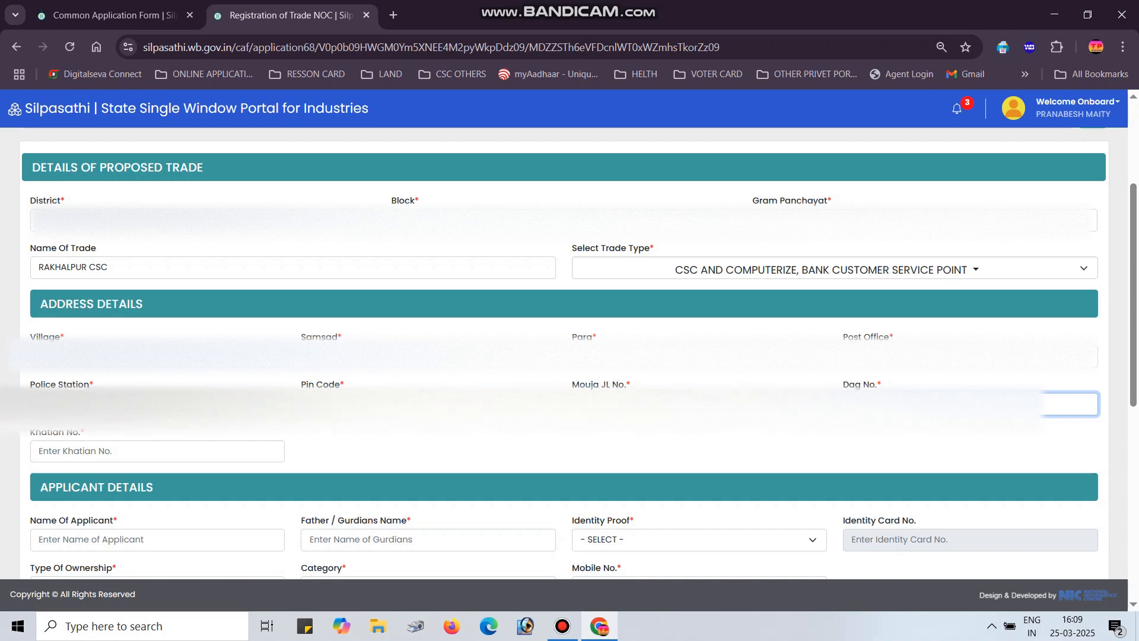
{"action": "key", "text": "Tab"}
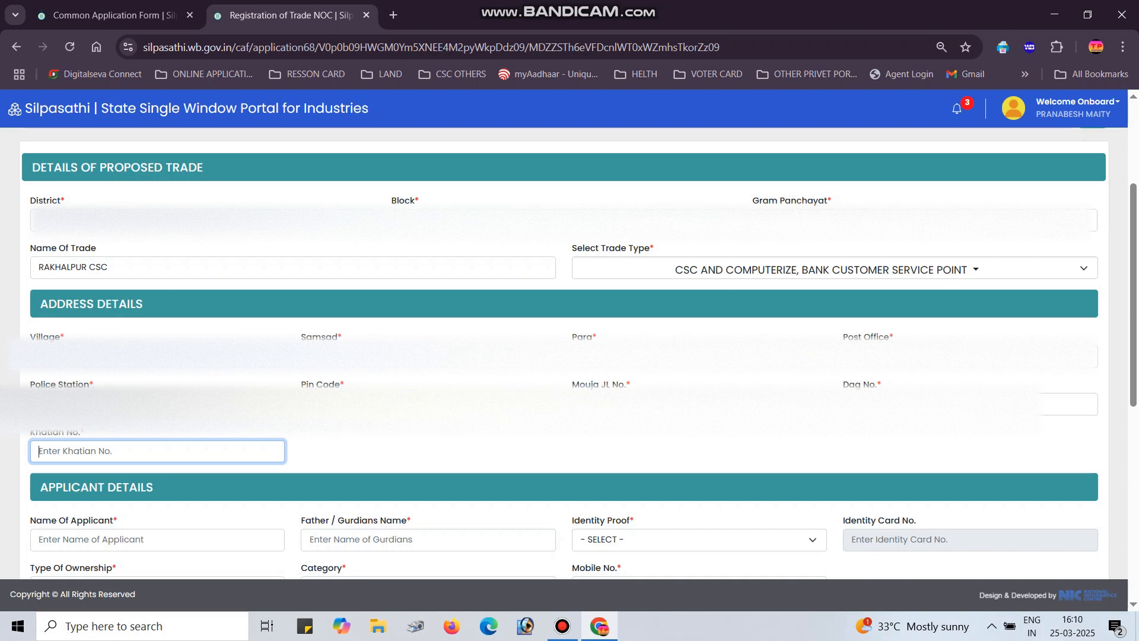
{"action": "key", "text": "shift+Tab"}
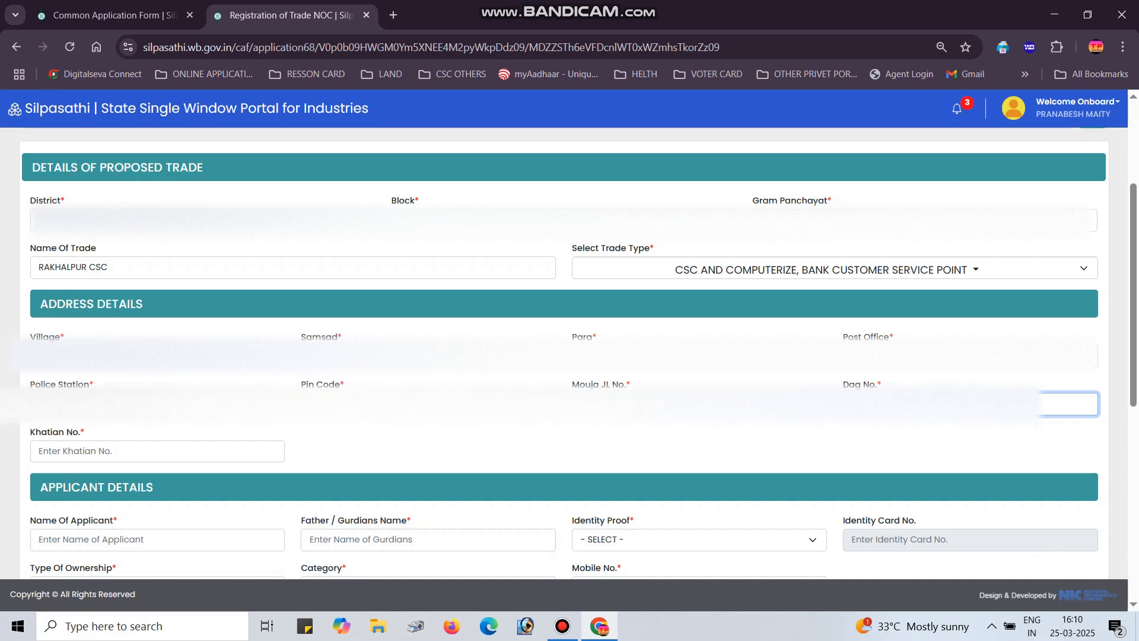
{"action": "key", "text": "Tab"}
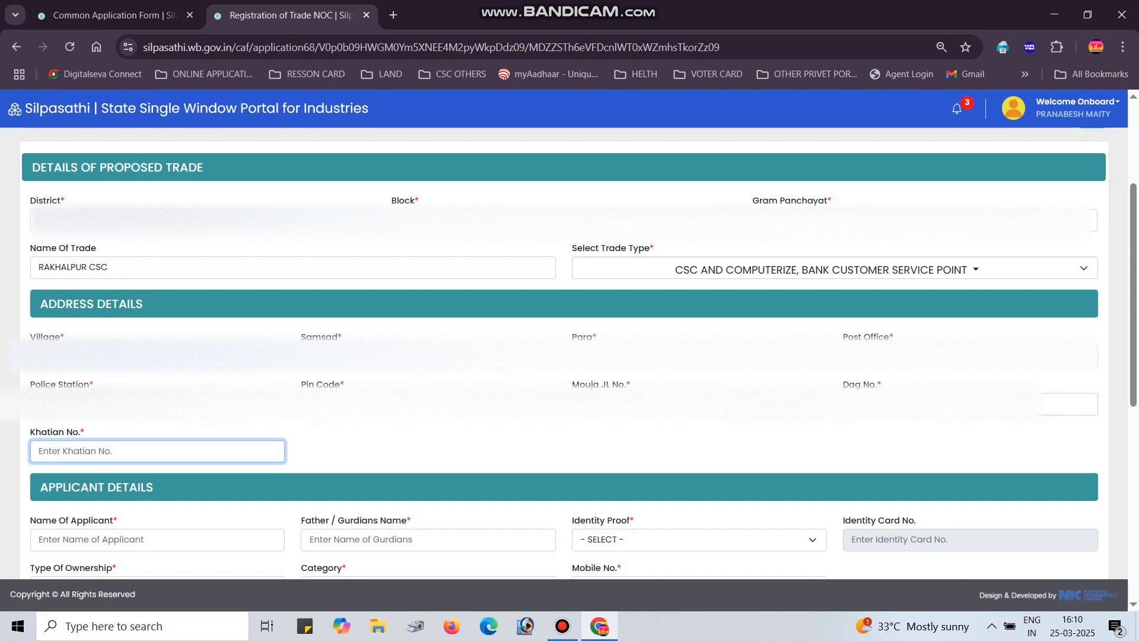
{"action": "type", "text": "124"}
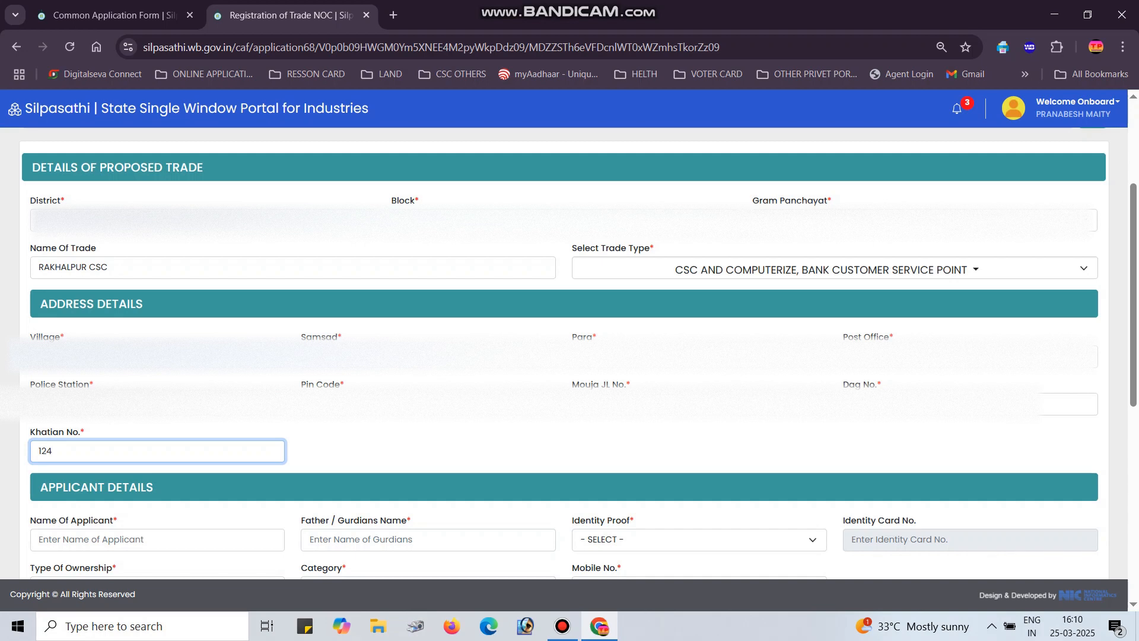
{"action": "scroll", "coordinate": [570, 356], "scroll_direction": "down", "scroll_amount": 4}
{"action": "key", "text": "Tab"}
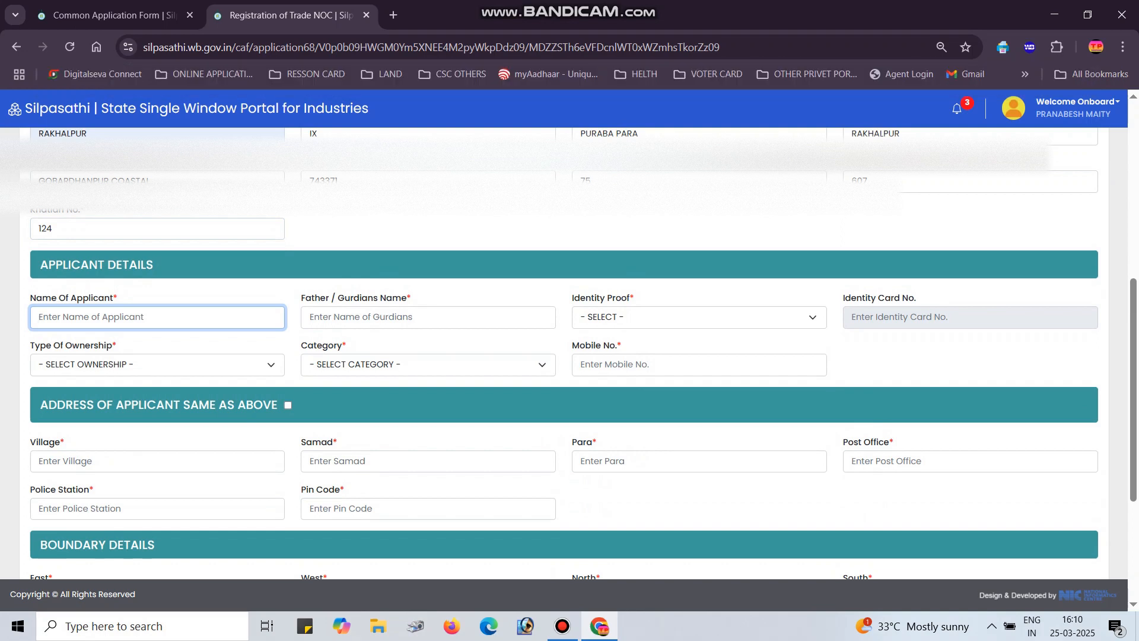
Enter the applicant's and guardian's names, choose AADHAR as identity proof and enter its number
{"action": "type", "text": "PRA"}
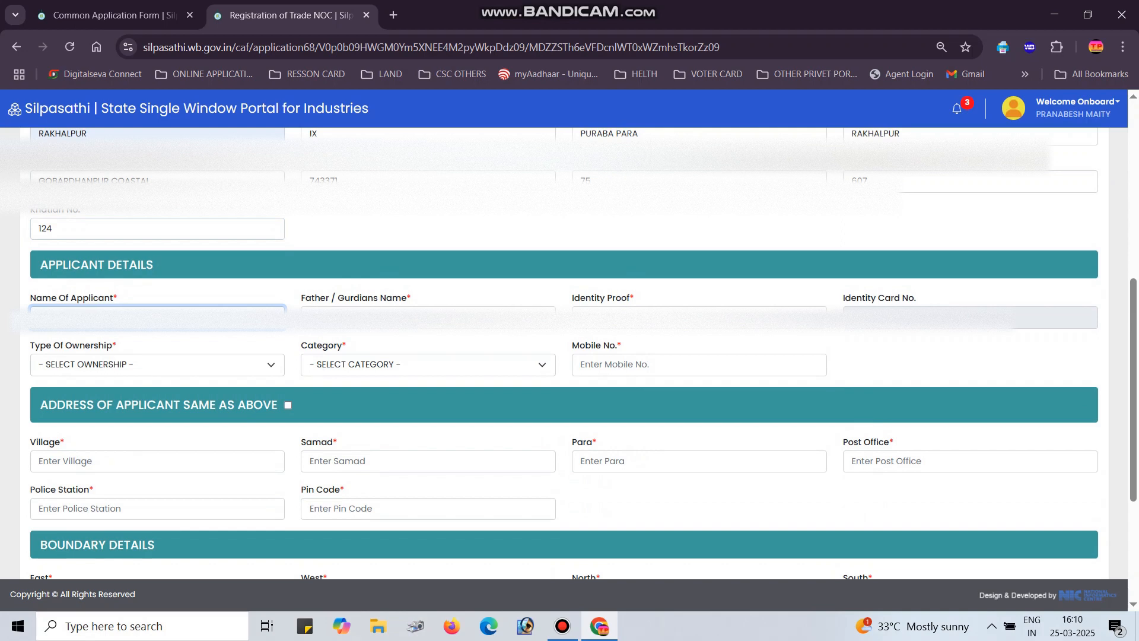
{"action": "key", "text": "Tab"}
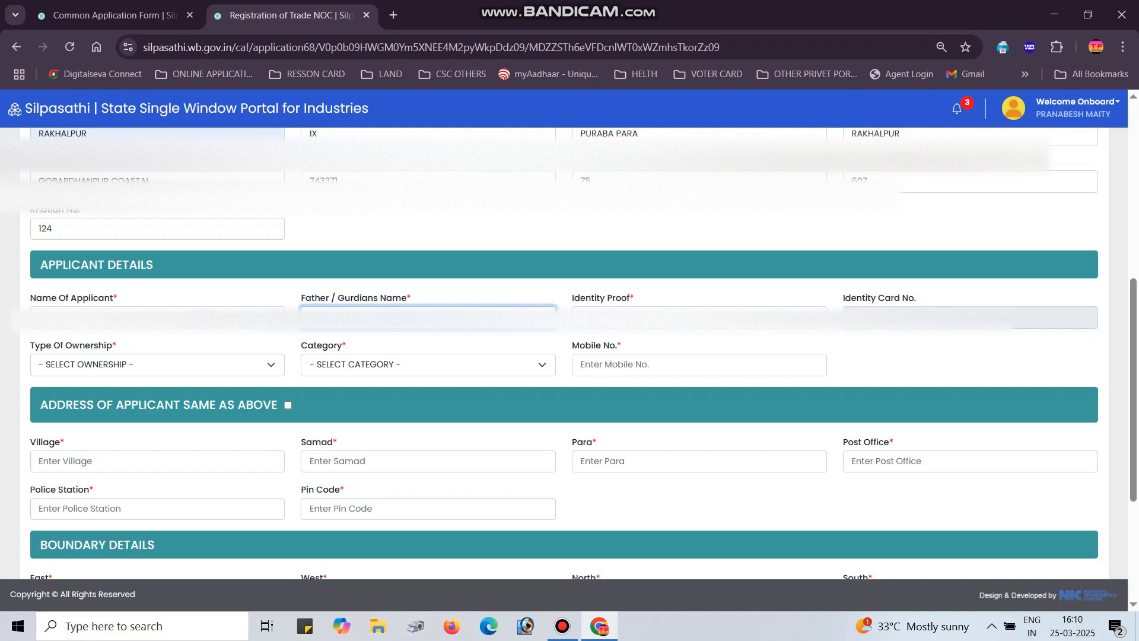
{"action": "key", "text": "Tab"}
{"action": "left_click", "coordinate": [699, 317]}
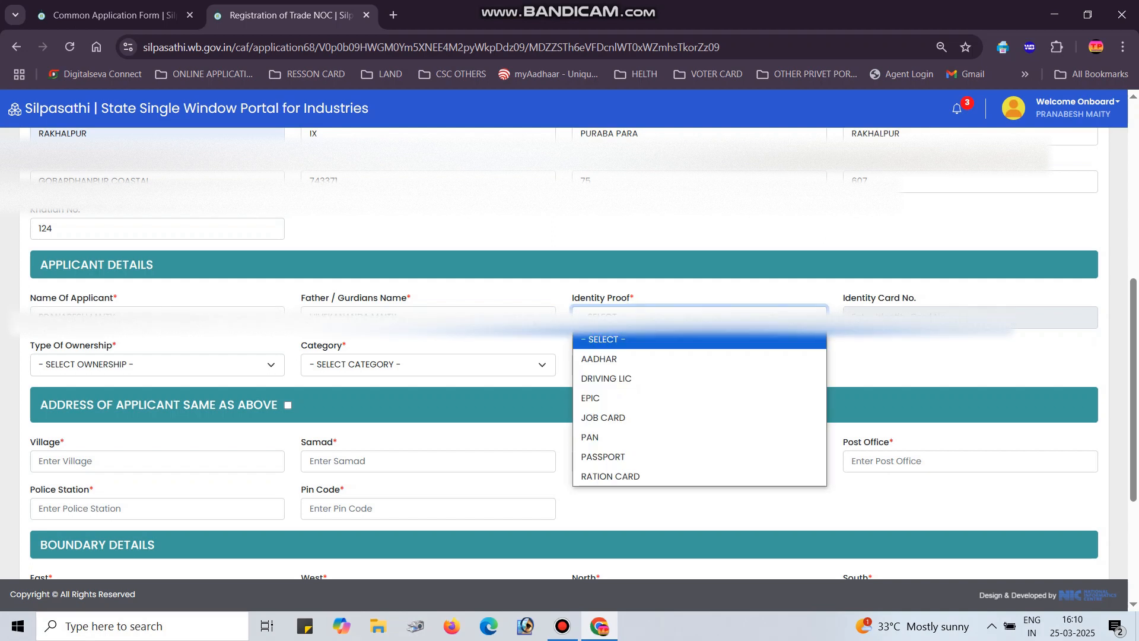
{"action": "left_click", "coordinate": [617, 358]}
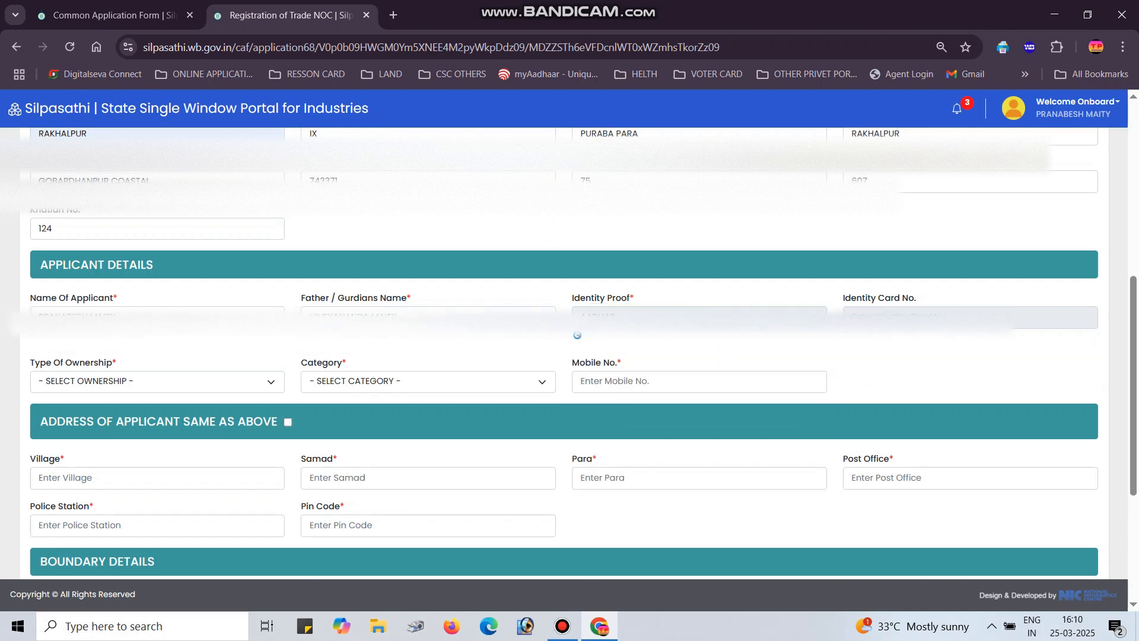
{"action": "left_click", "coordinate": [937, 318]}
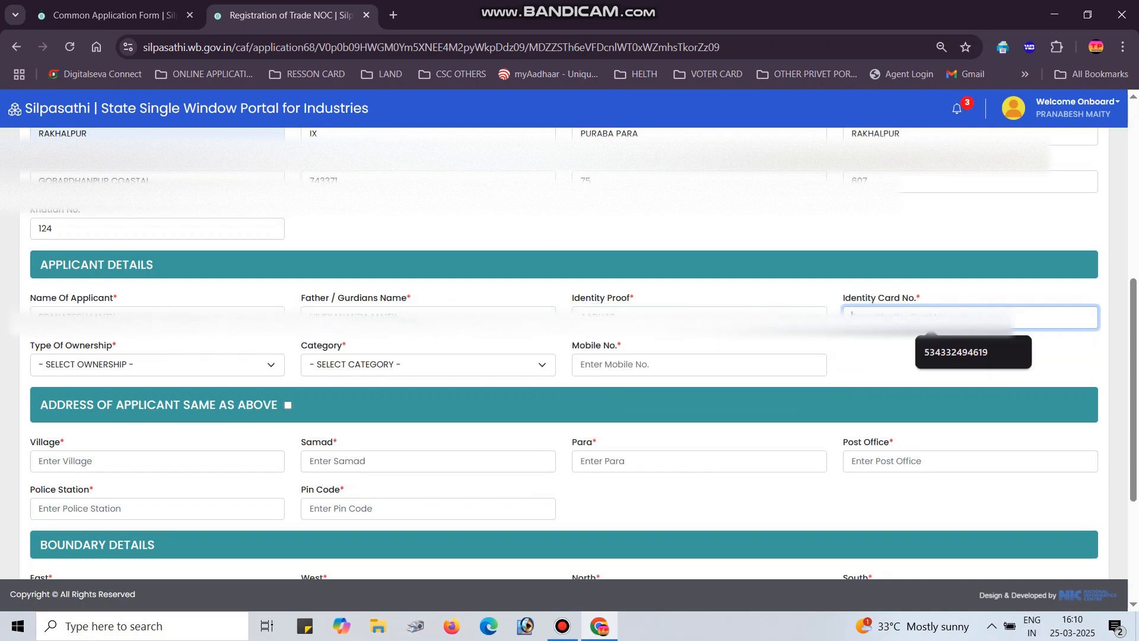
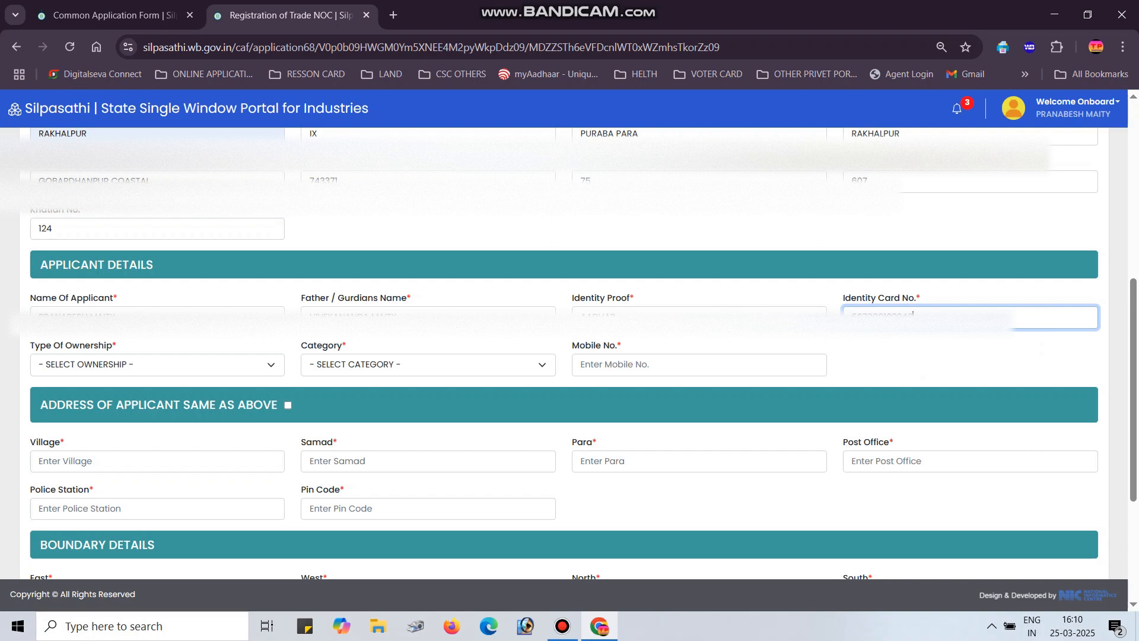
Set ownership to PERSONAL and category to GP CITIZEN, then enter the mobile number
{"action": "left_click", "coordinate": [157, 365]}
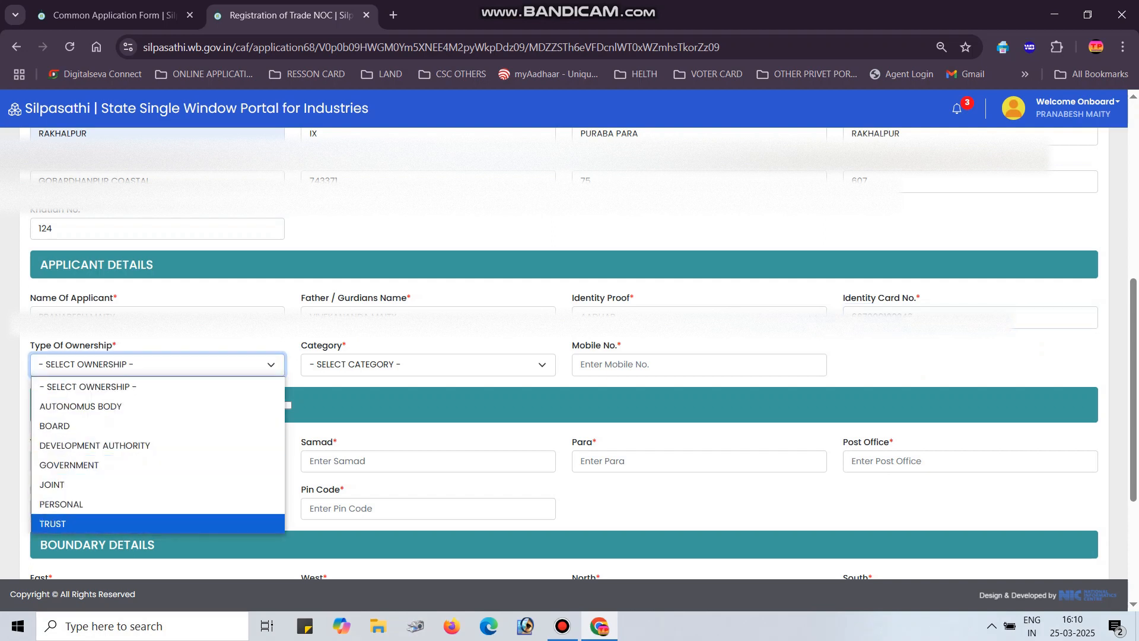
{"action": "key", "text": "Down"}
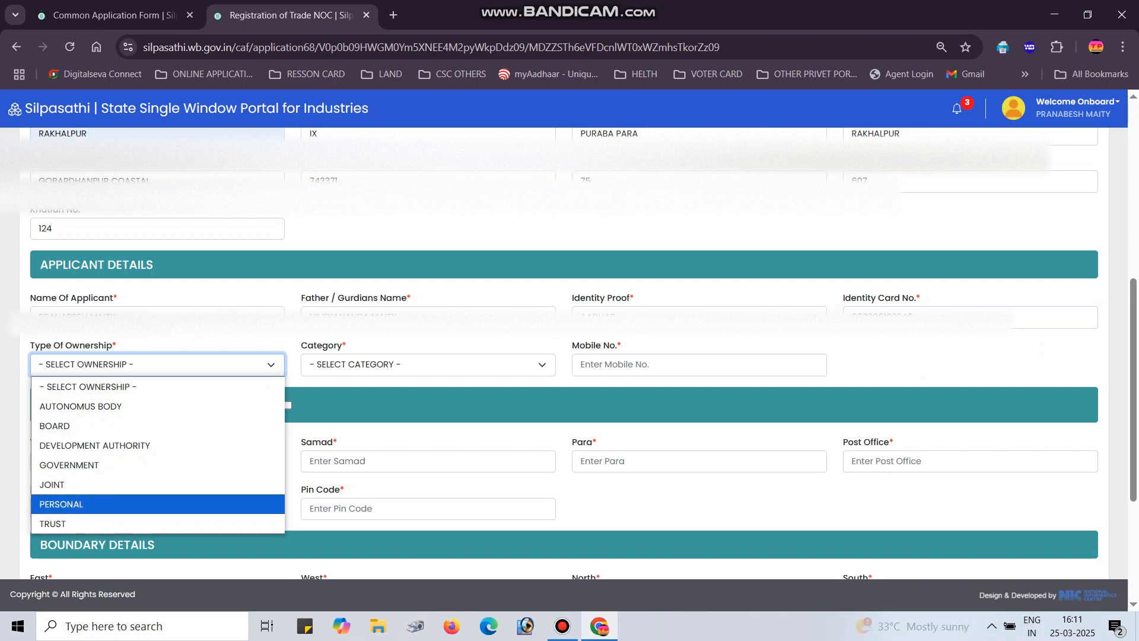
{"action": "key", "text": "Return"}
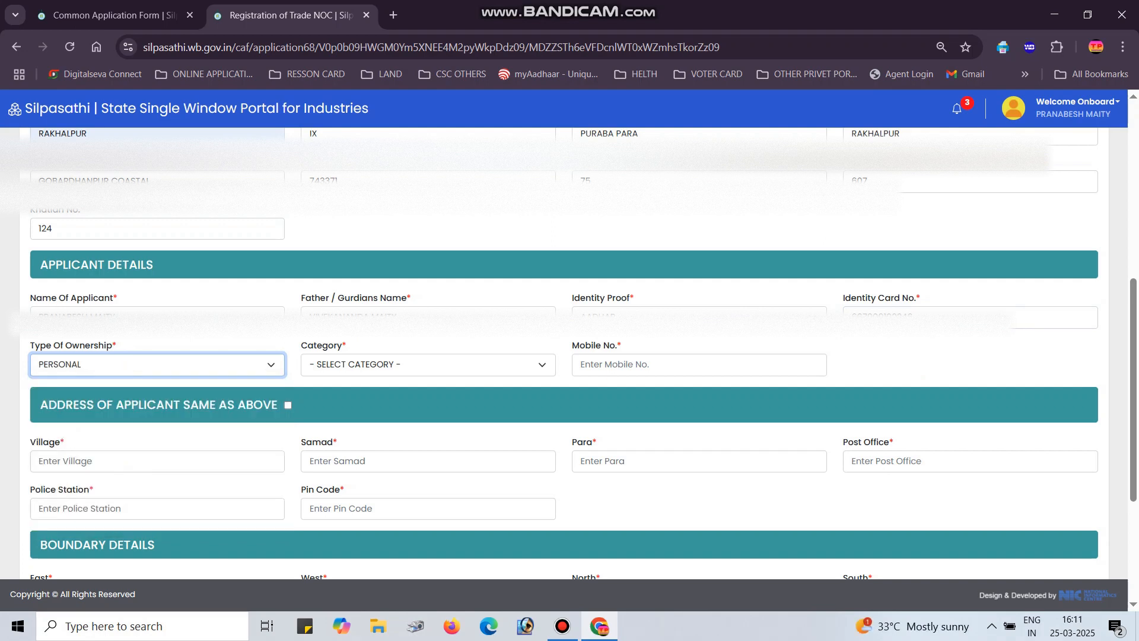
{"action": "key", "text": "Tab"}
{"action": "key", "text": "alt+Down"}
{"action": "key", "text": "Down"}
{"action": "key", "text": "Down"}
{"action": "key", "text": "Down"}
{"action": "key", "text": "Down"}
{"action": "key", "text": "Up"}
{"action": "key", "text": "Up"}
{"action": "key", "text": "Up"}
{"action": "key", "text": "Up"}
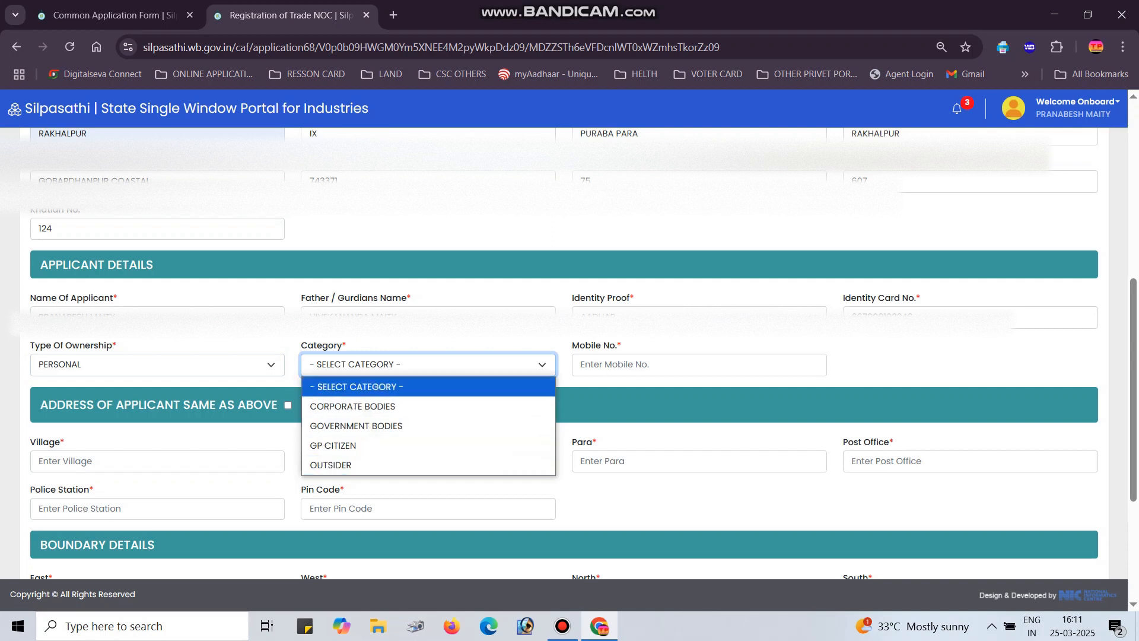
{"action": "key", "text": "Down"}
{"action": "key", "text": "Down"}
{"action": "key", "text": "Down"}
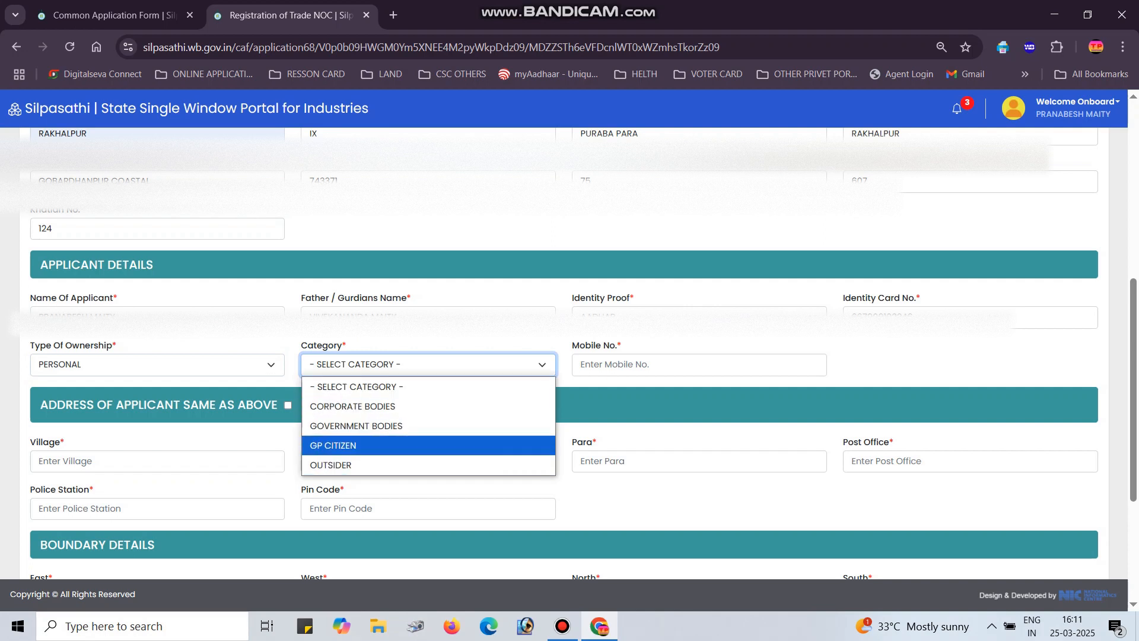
{"action": "key", "text": "Up"}
{"action": "key", "text": "Up"}
{"action": "key", "text": "Down"}
{"action": "key", "text": "Down"}
{"action": "key", "text": "Down"}
{"action": "key", "text": "Up"}
{"action": "key", "text": "Return"}
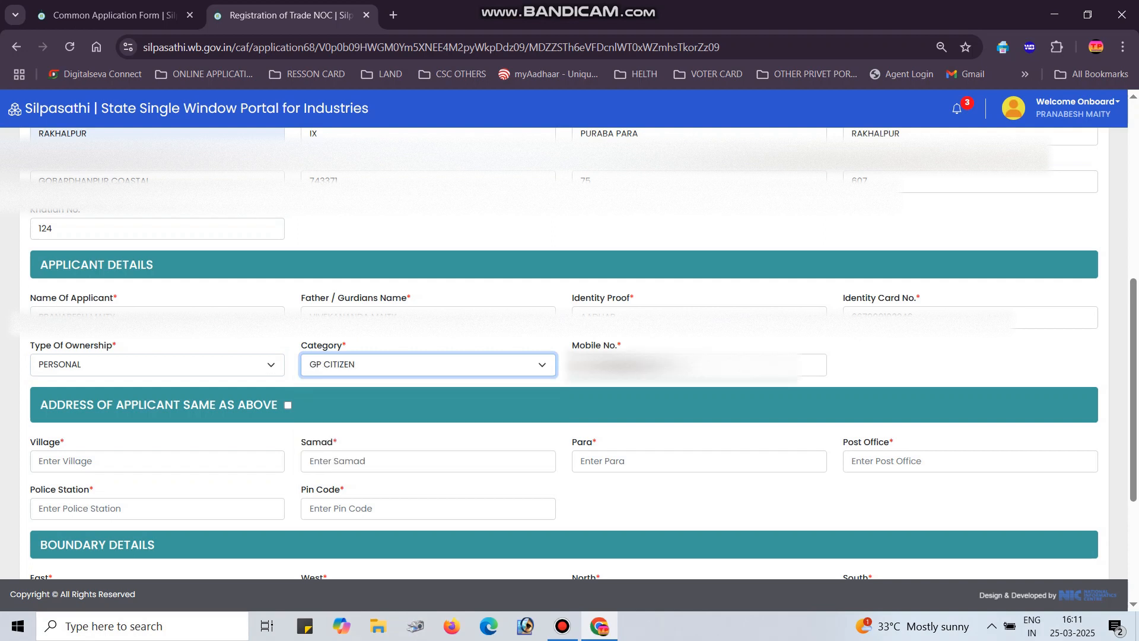
{"action": "key", "text": "Tab"}
{"action": "key", "text": "BackSpace"}
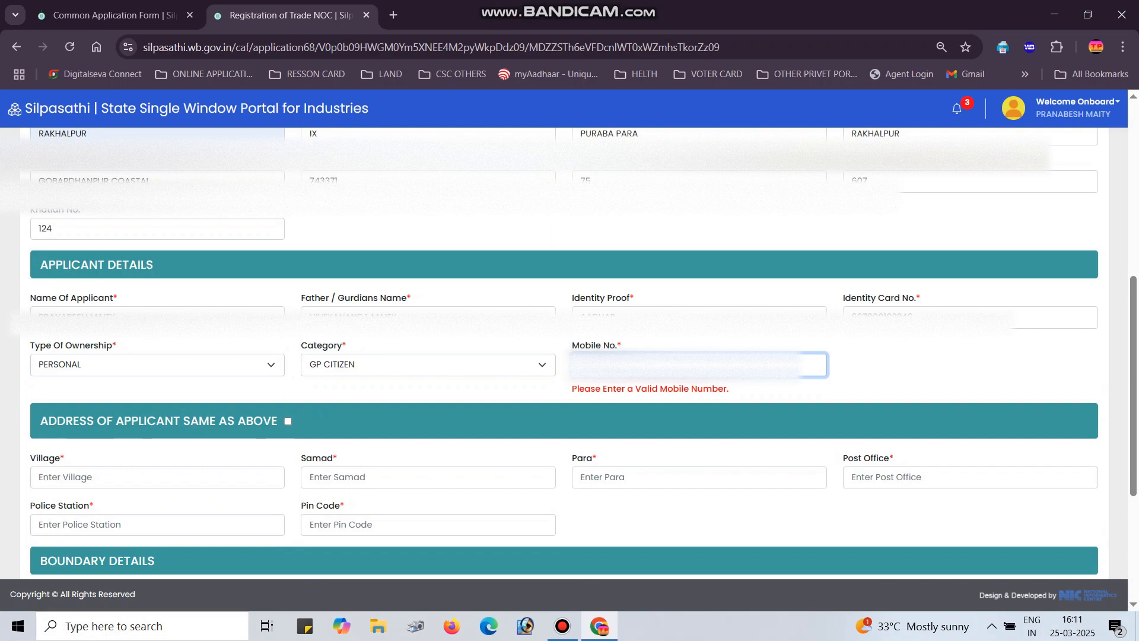
Mark the applicant's address as the same as the trade address above
{"action": "scroll", "coordinate": [569, 356], "scroll_direction": "down", "scroll_amount": 4}
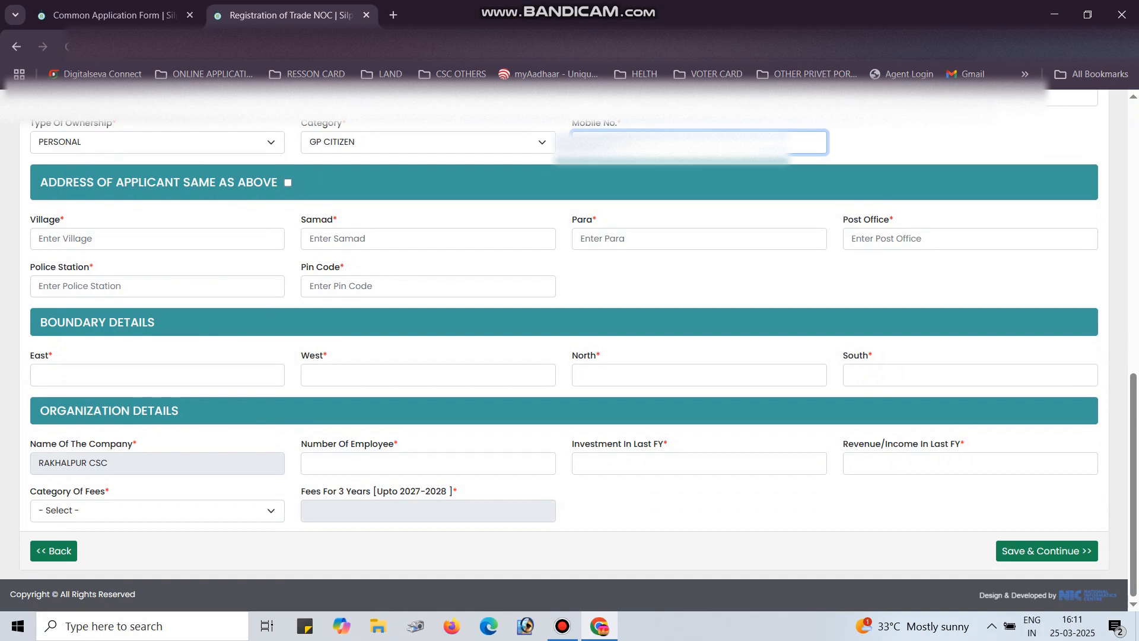
{"action": "left_click_drag", "start_coordinate": [39, 182], "coordinate": [284, 182]}
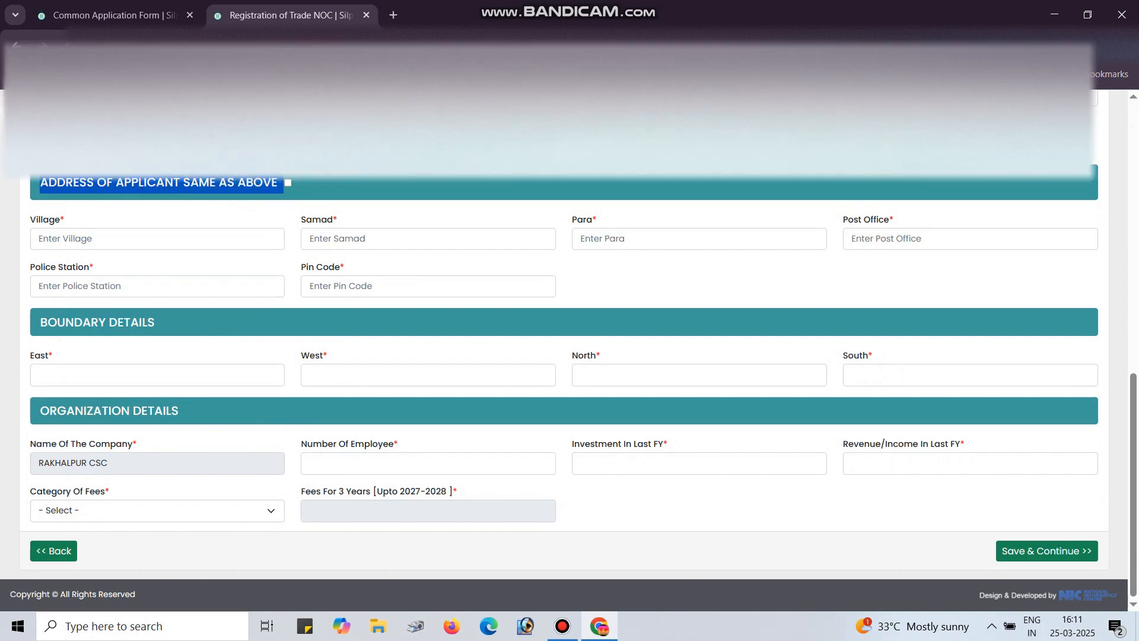
{"action": "scroll", "coordinate": [570, 356], "scroll_direction": "up", "scroll_amount": 2}
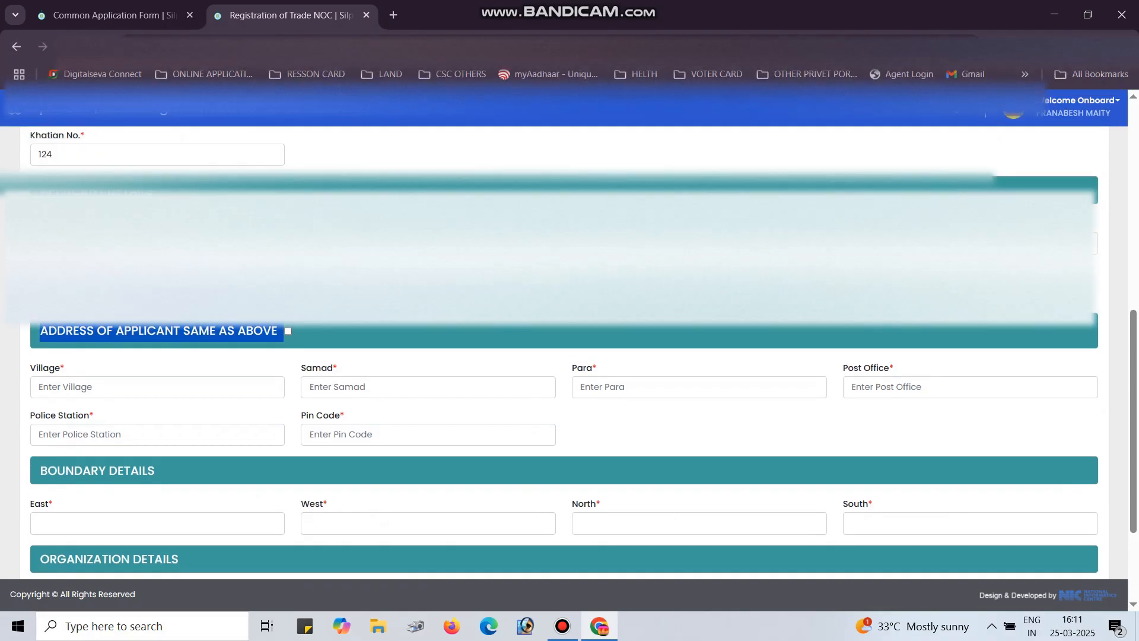
{"action": "left_click", "coordinate": [288, 331]}
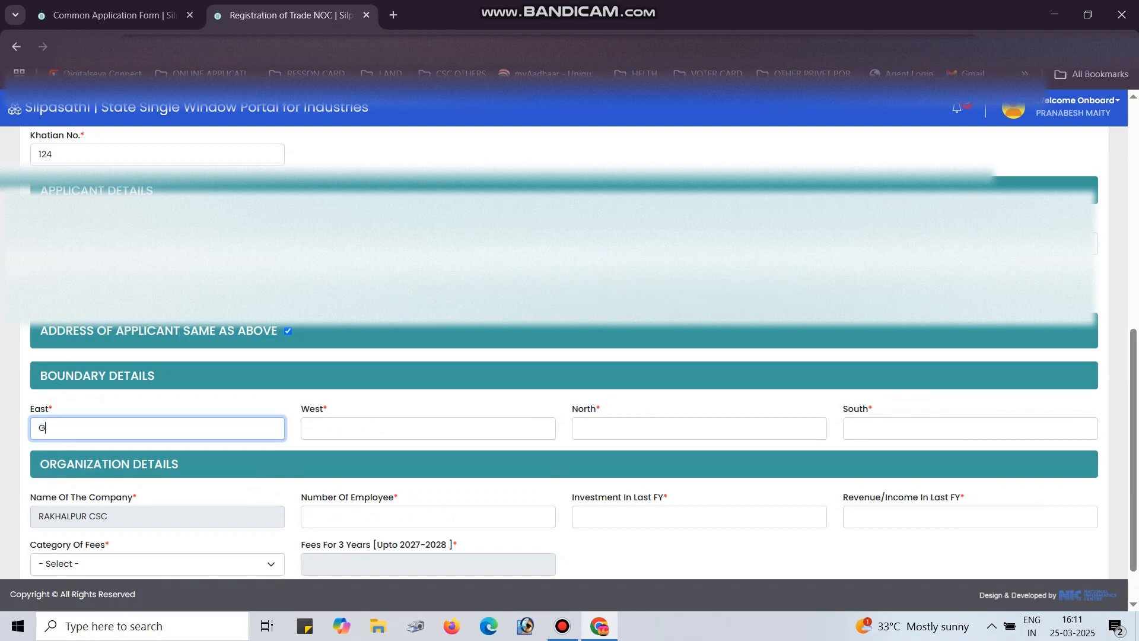
Enter boundaries East GOVT LAND, West PVT LAND and North GOVT ROAD
{"action": "type", "text": "OVT LAND"}
{"action": "key", "text": "Tab"}
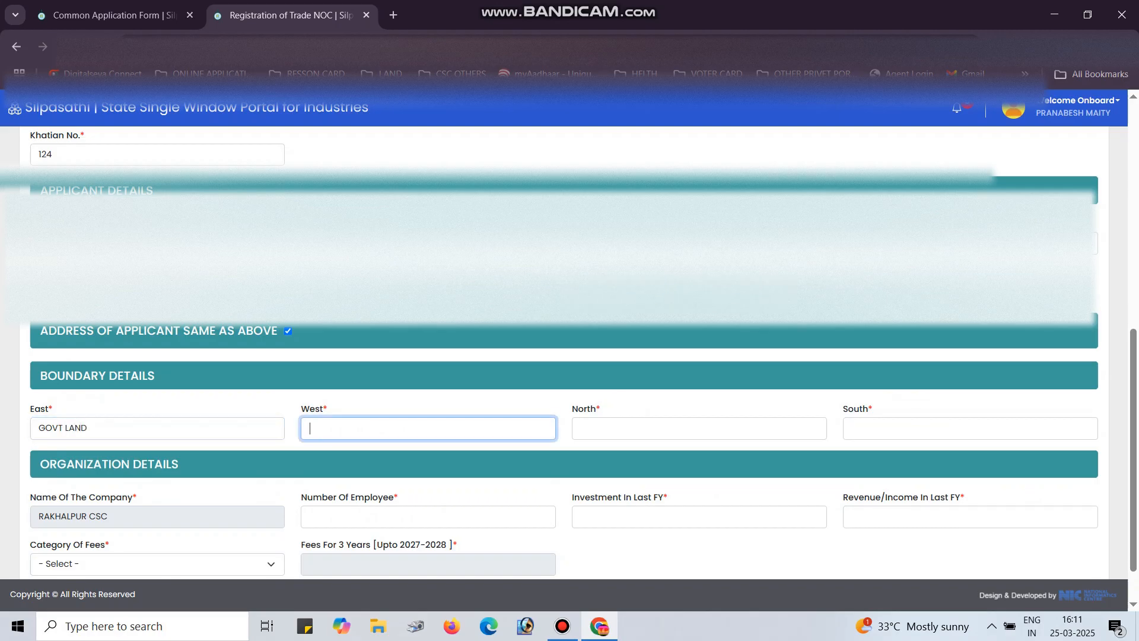
{"action": "type", "text": "PVT LAND"}
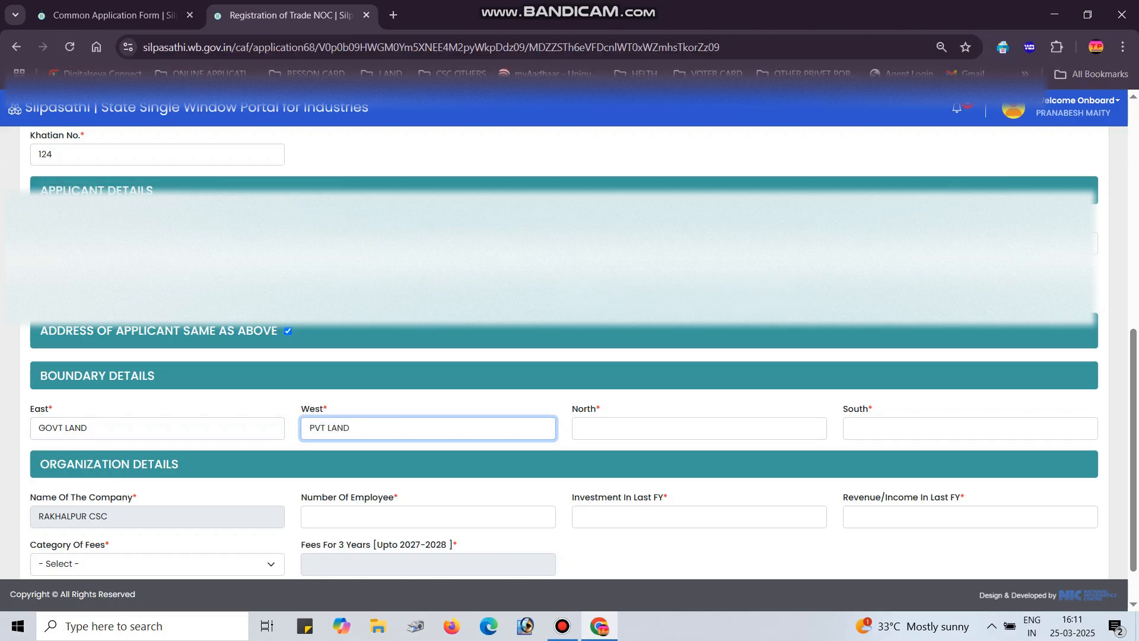
{"action": "key", "text": "Tab"}
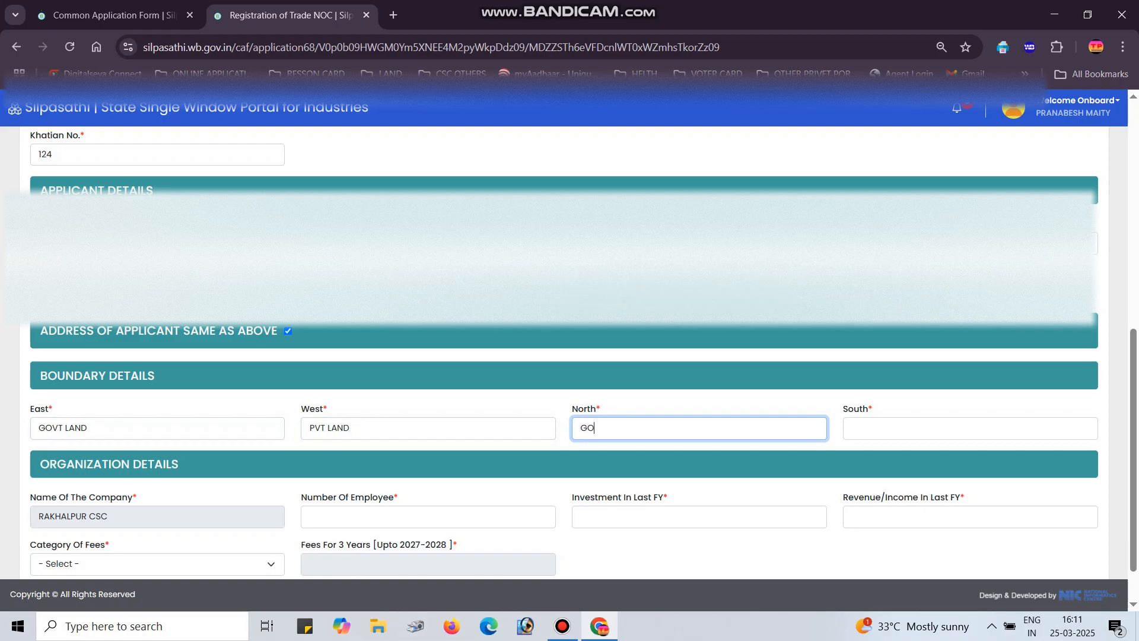
{"action": "type", "text": "GOVT ROAD"}
{"action": "key", "text": "Tab"}
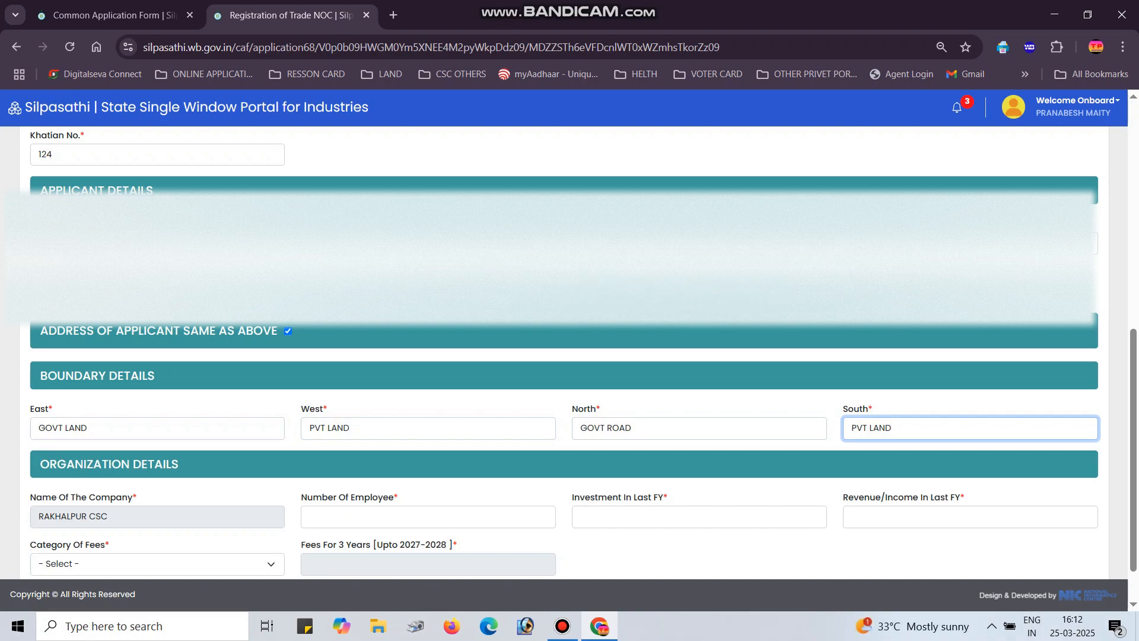
Enter 2 employees, 1250000 investment and 65000 revenue in the Organization Details fields
{"action": "scroll", "coordinate": [569, 333], "scroll_direction": "down", "scroll_amount": 2}
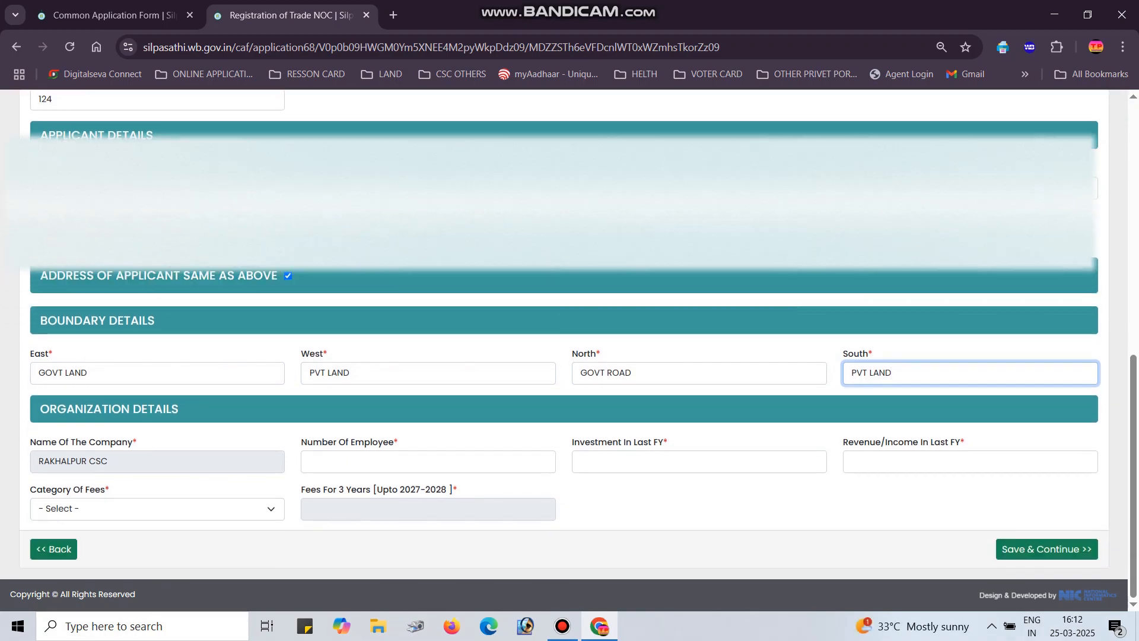
{"action": "left_click", "coordinate": [428, 461]}
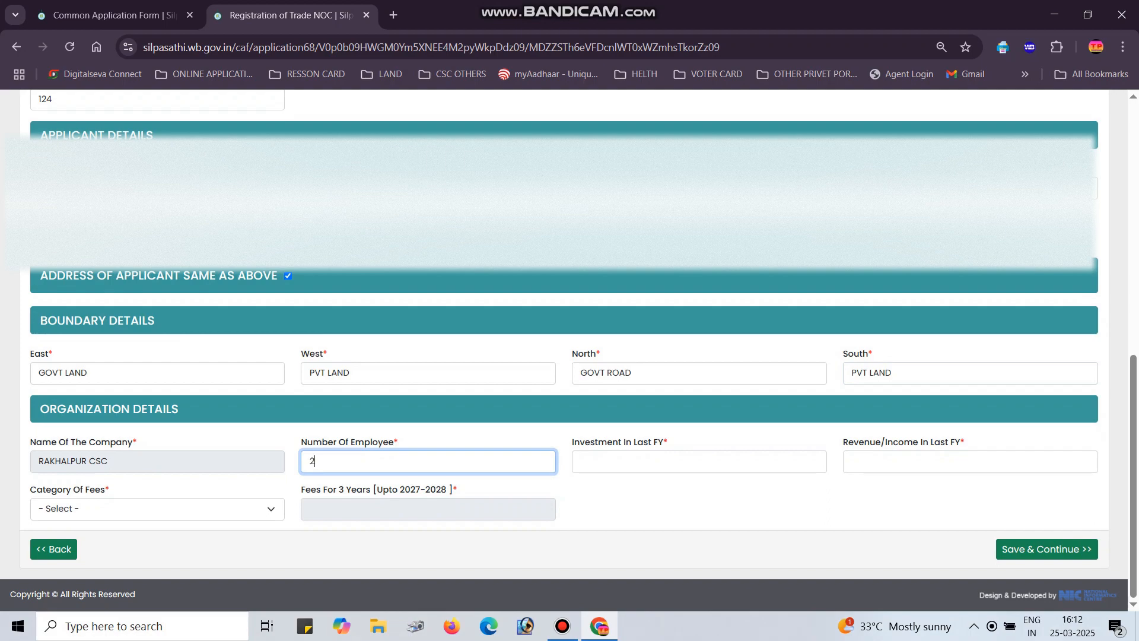
{"action": "left_click", "coordinate": [699, 462]}
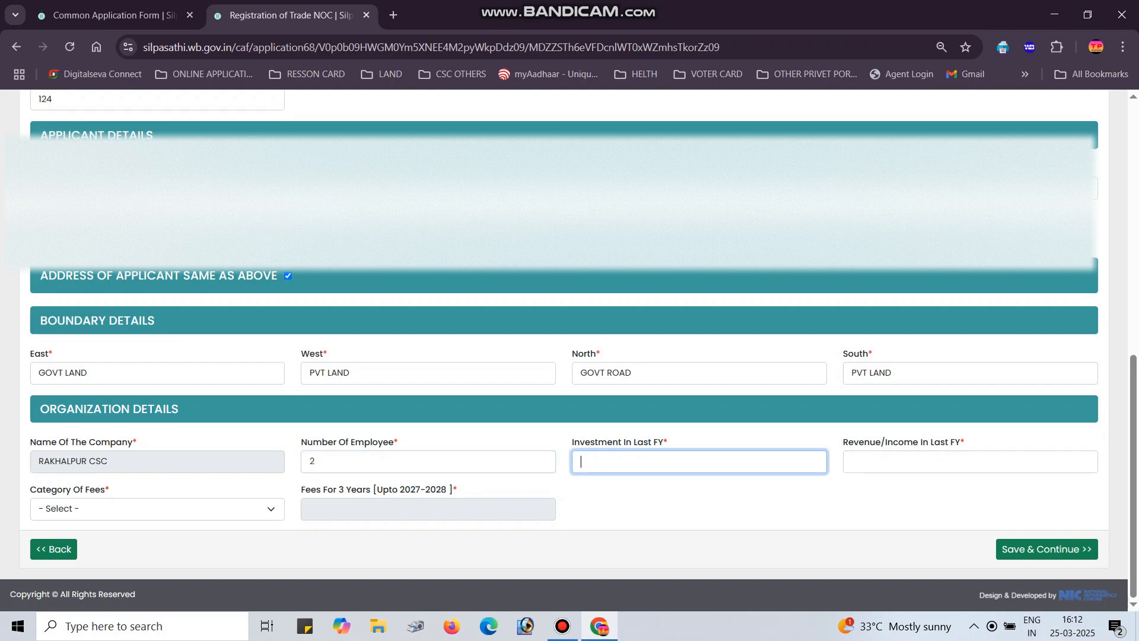
{"action": "type", "text": "1250000"}
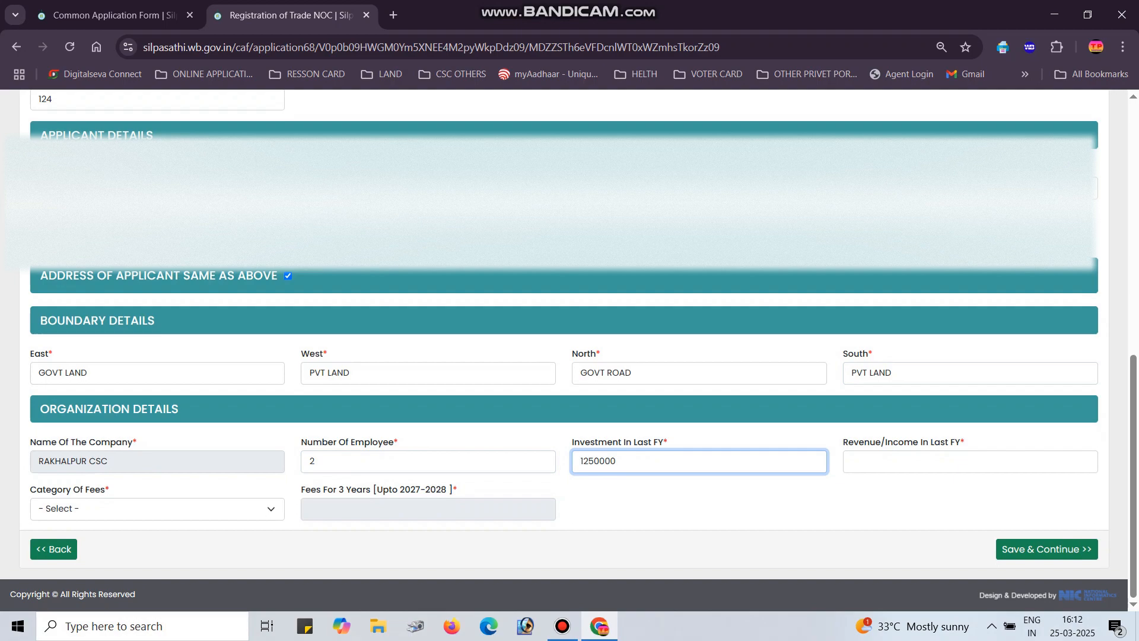
{"action": "left_click", "coordinate": [970, 462]}
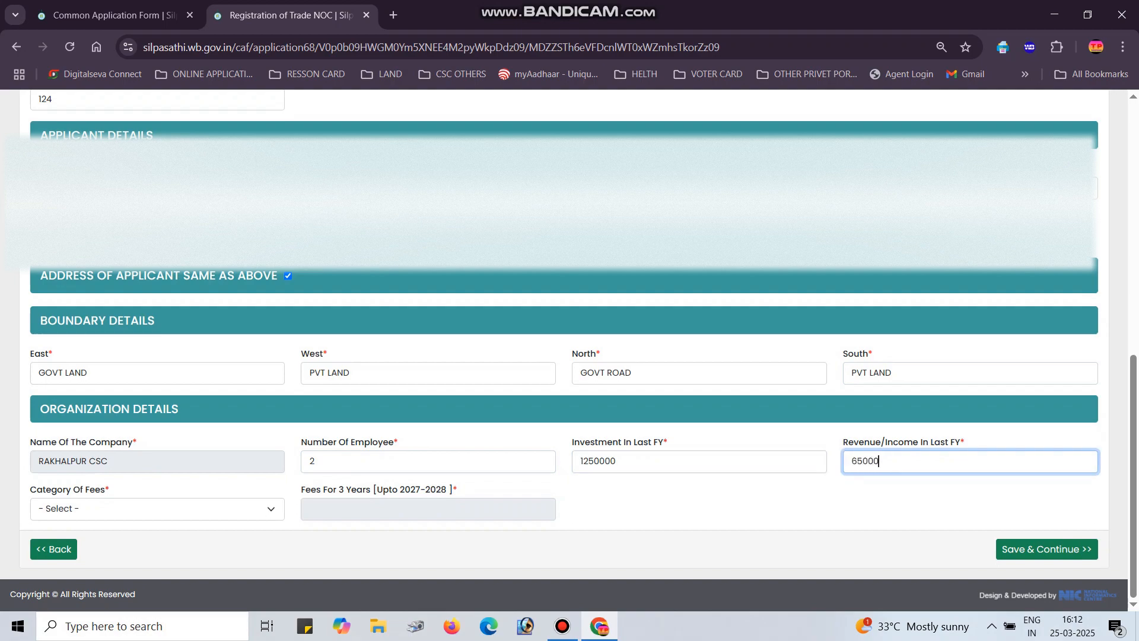
Choose Not Paying Professional Tax as the fee category and try to save the form
{"action": "left_click", "coordinate": [158, 508]}
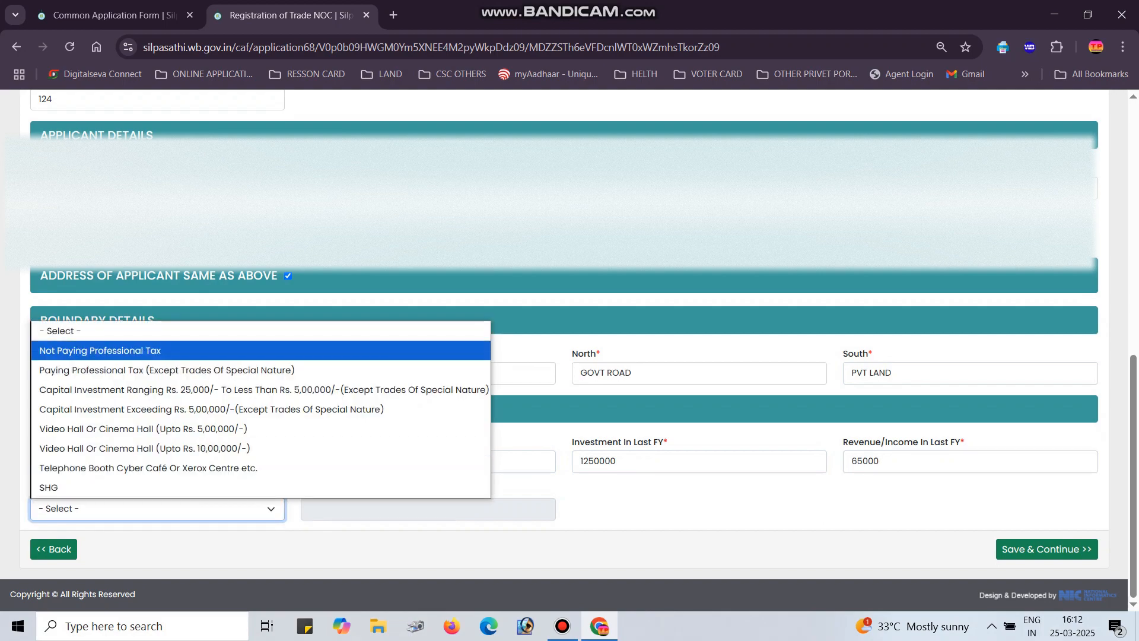
{"action": "key", "text": "Down"}
{"action": "key", "text": "Down"}
{"action": "key", "text": "Down"}
{"action": "key", "text": "Down"}
{"action": "key", "text": "Down"}
{"action": "key", "text": "Down"}
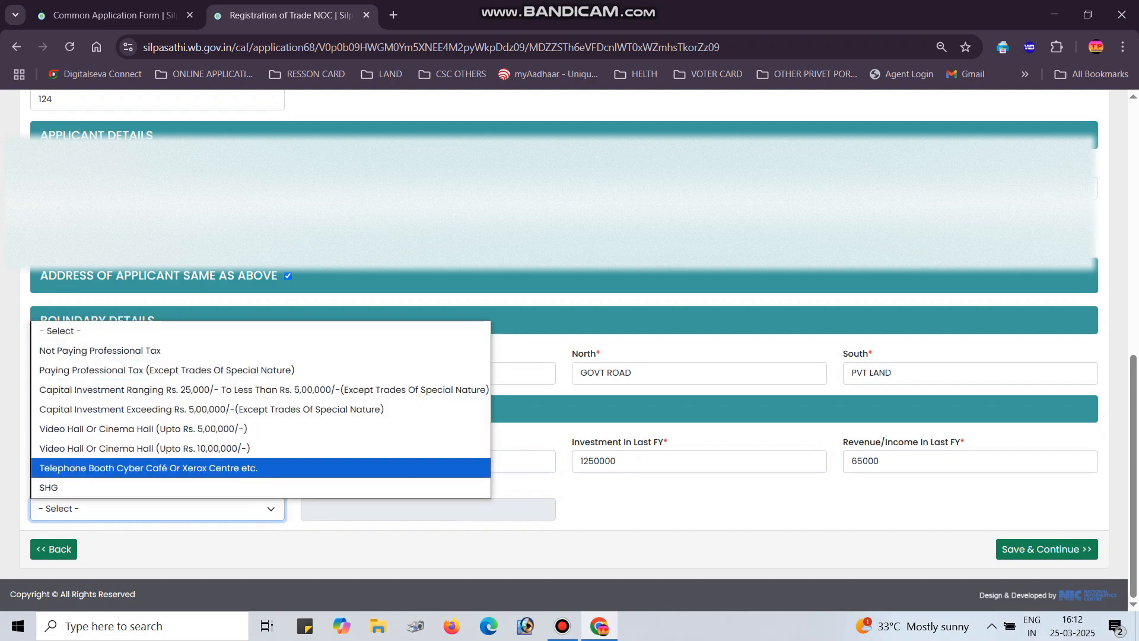
{"action": "key", "text": "Up"}
{"action": "key", "text": "Up"}
{"action": "key", "text": "Up"}
{"action": "key", "text": "Up"}
{"action": "key", "text": "Up"}
{"action": "key", "text": "Down"}
{"action": "key", "text": "Down"}
{"action": "key", "text": "Down"}
{"action": "key", "text": "Down"}
{"action": "key", "text": "Down"}
{"action": "key", "text": "Up"}
{"action": "key", "text": "Up"}
{"action": "key", "text": "Up"}
{"action": "key", "text": "Up"}
{"action": "key", "text": "Up"}
{"action": "key", "text": "Up"}
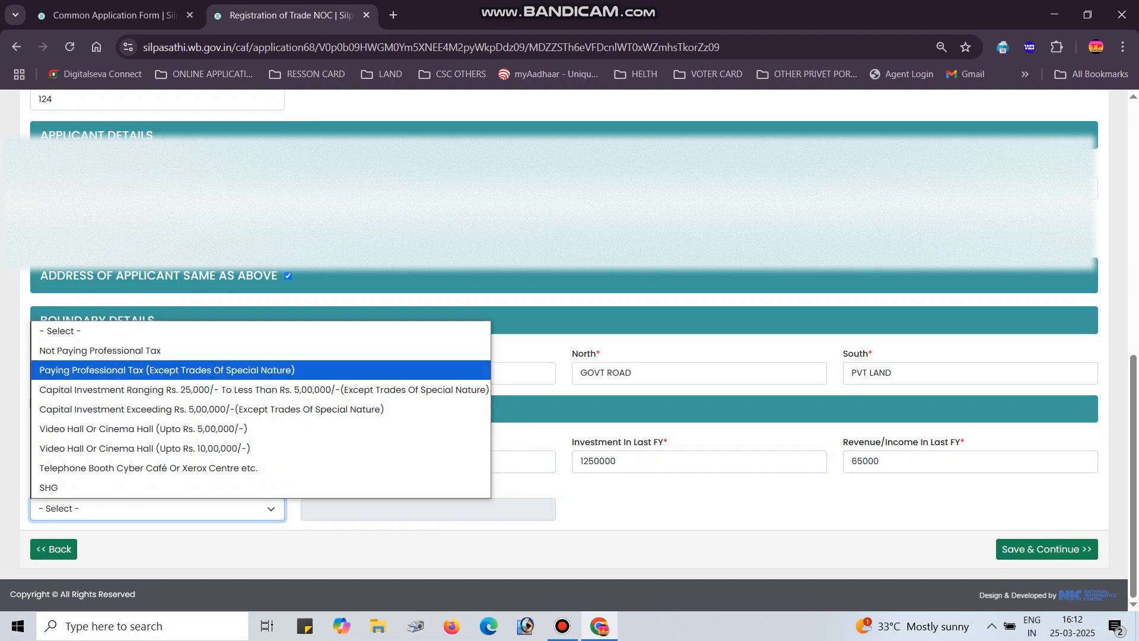
{"action": "key", "text": "Return"}
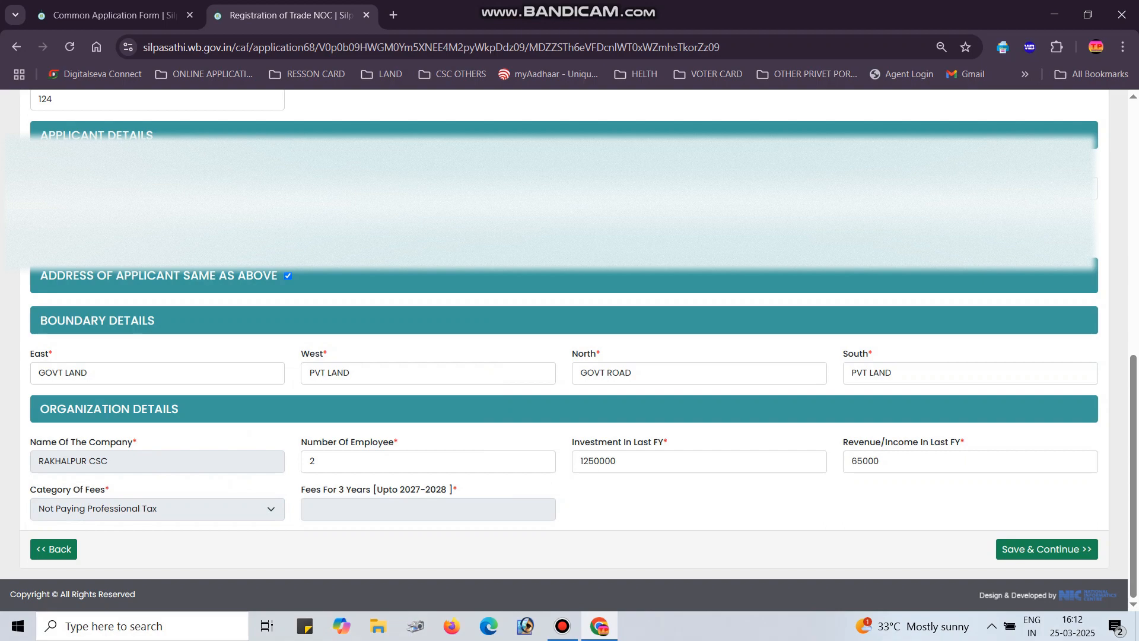
{"action": "key", "text": "Tab"}
{"action": "key", "text": "Tab"}
{"action": "key", "text": "Tab"}
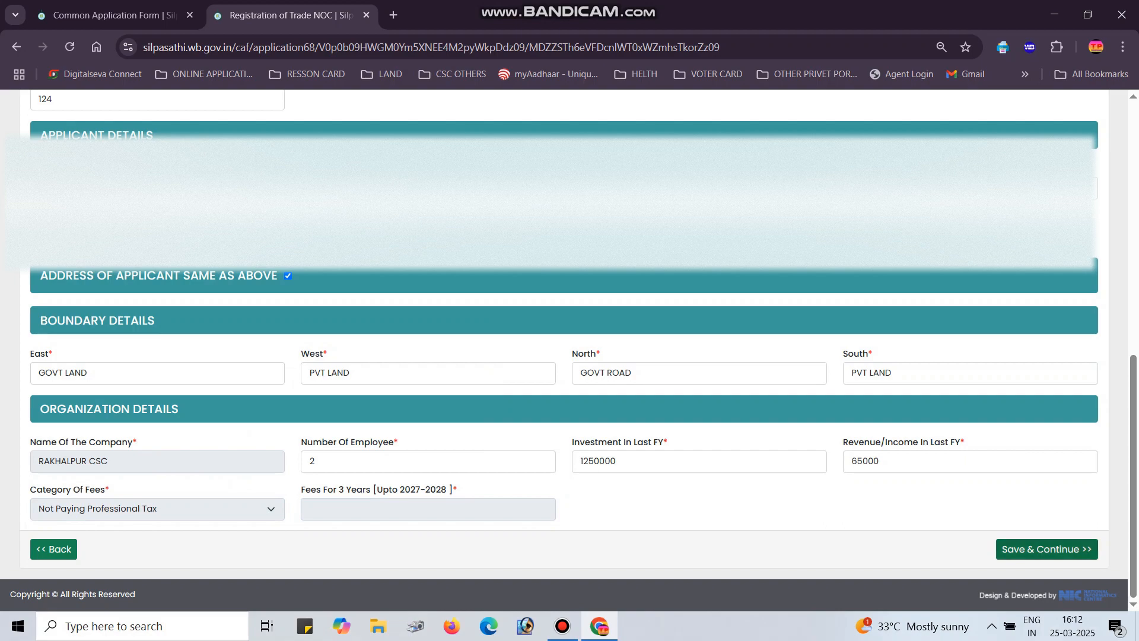
{"action": "key", "text": "Return"}
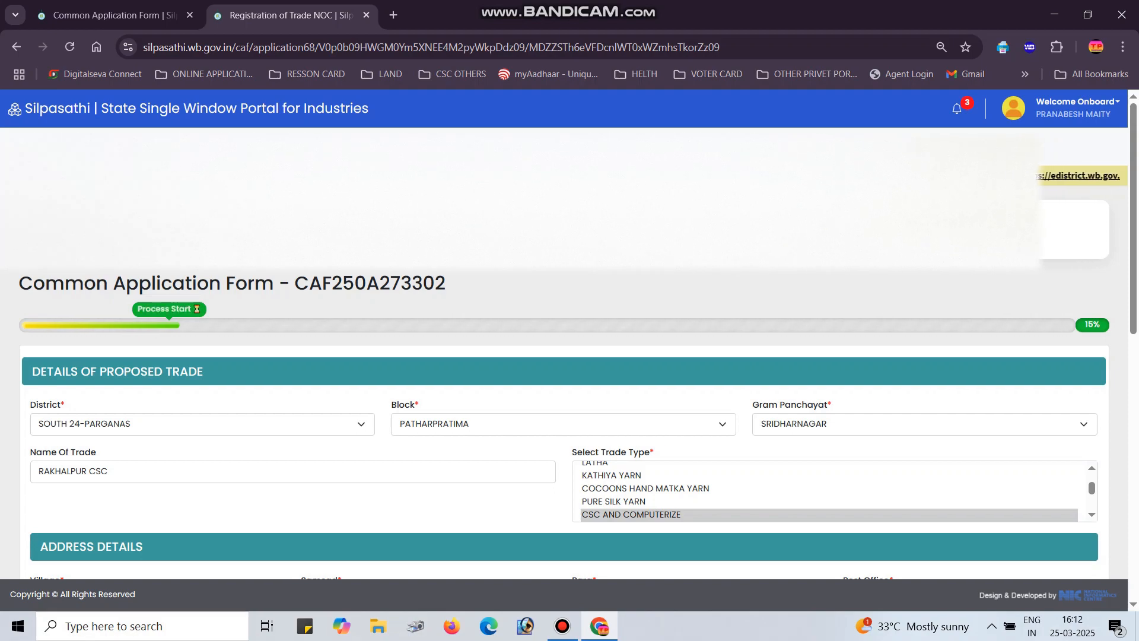
Reselect Not Paying Professional Tax, accept three-year fees of 150, and save to reach Upload Documents
{"action": "scroll", "coordinate": [570, 356], "scroll_direction": "down", "scroll_amount": 3}
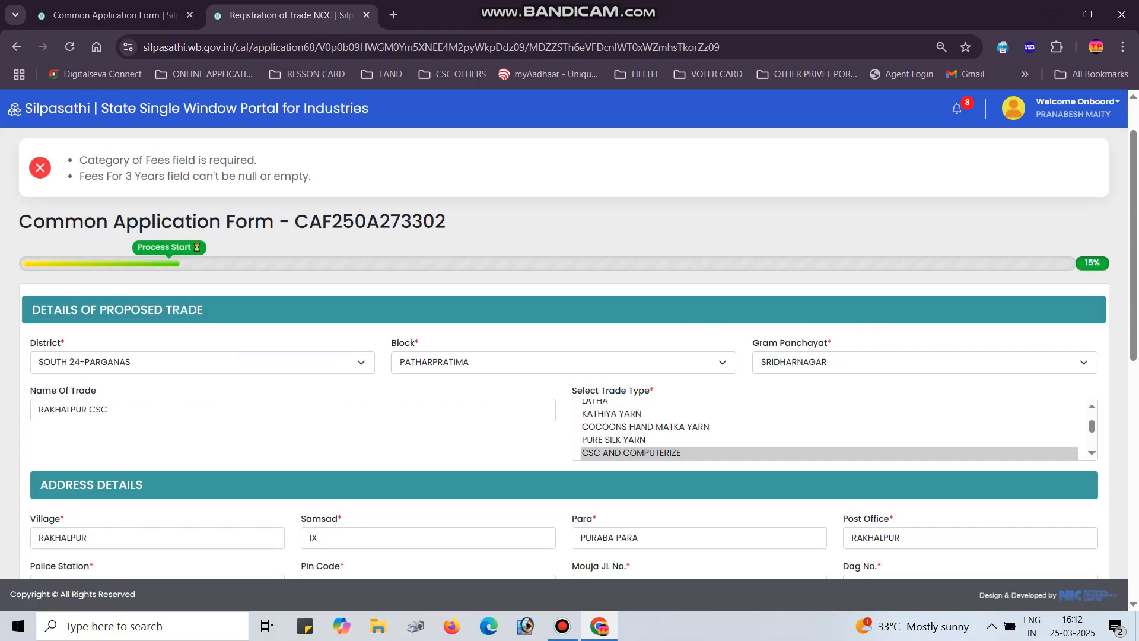
{"action": "scroll", "coordinate": [569, 356], "scroll_direction": "down", "scroll_amount": 7}
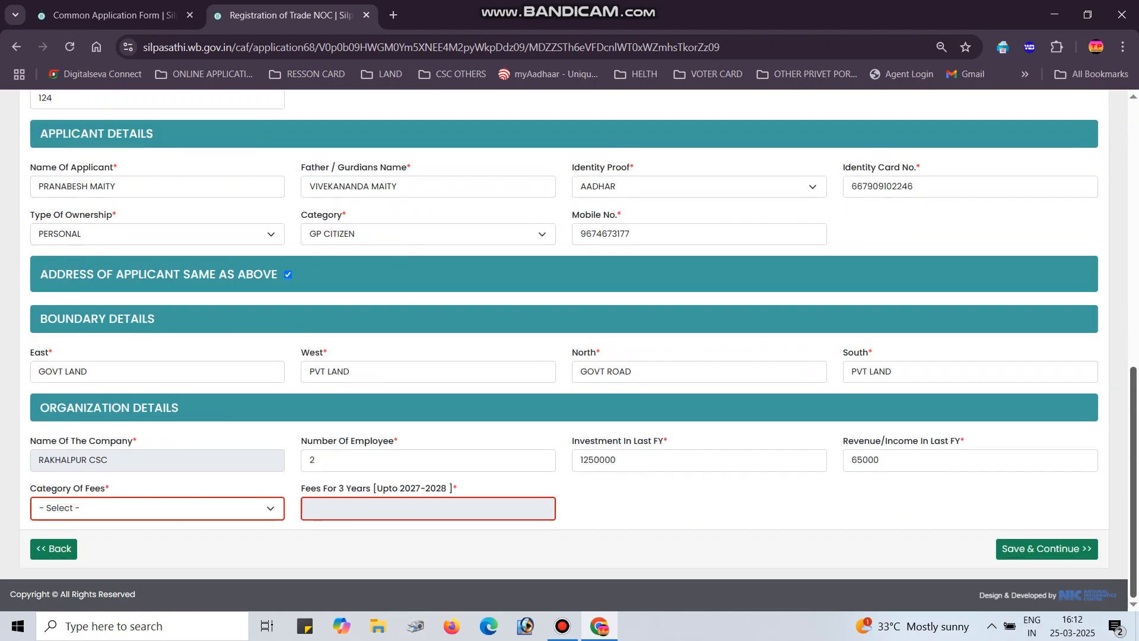
{"action": "left_click", "coordinate": [157, 508]}
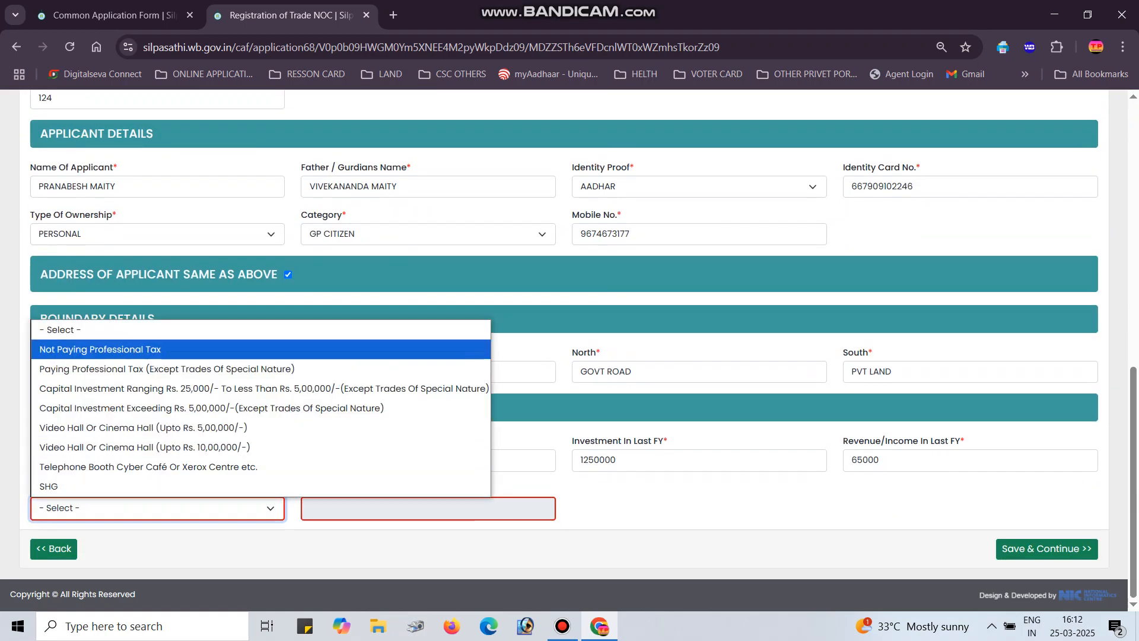
{"action": "key", "text": "Return"}
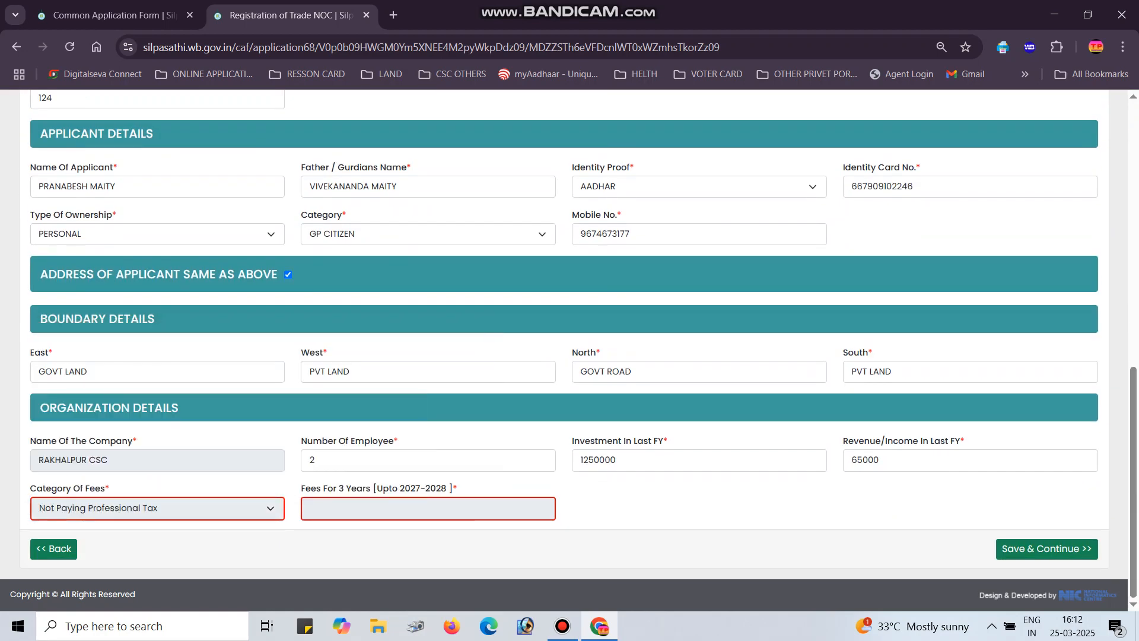
{"action": "key", "text": "Tab"}
{"action": "key", "text": "Tab"}
{"action": "key", "text": "Tab"}
{"action": "key", "text": "Return"}
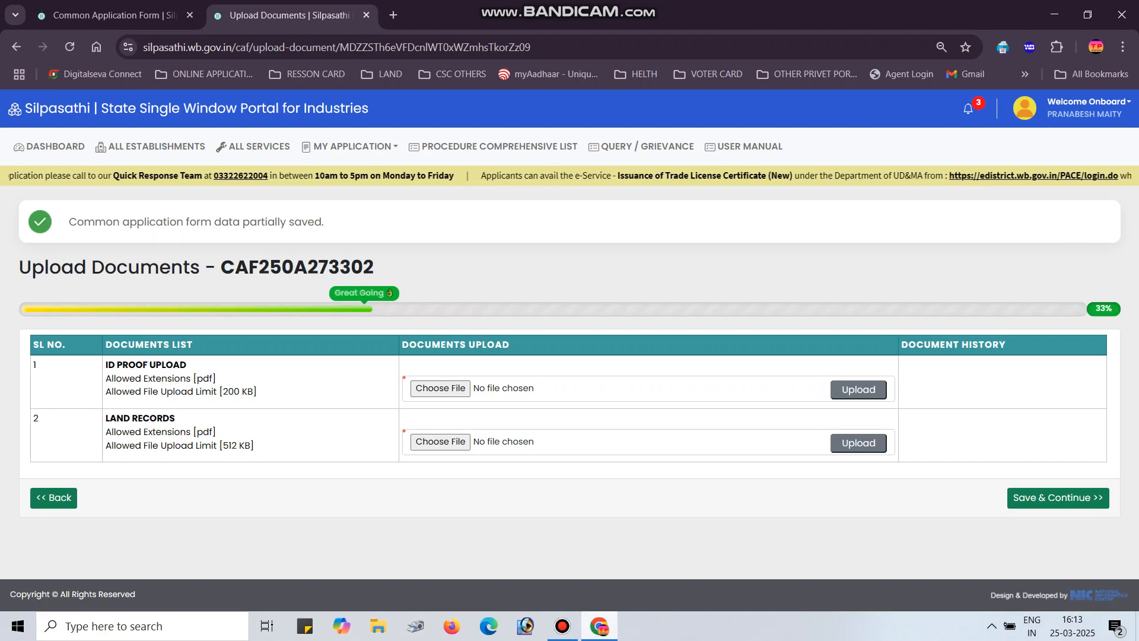
Upload img20250325_15504685.pdf as the ID proof document
{"action": "mouse_move", "coordinate": [562, 626]}
{"action": "left_click", "coordinate": [563, 566]}
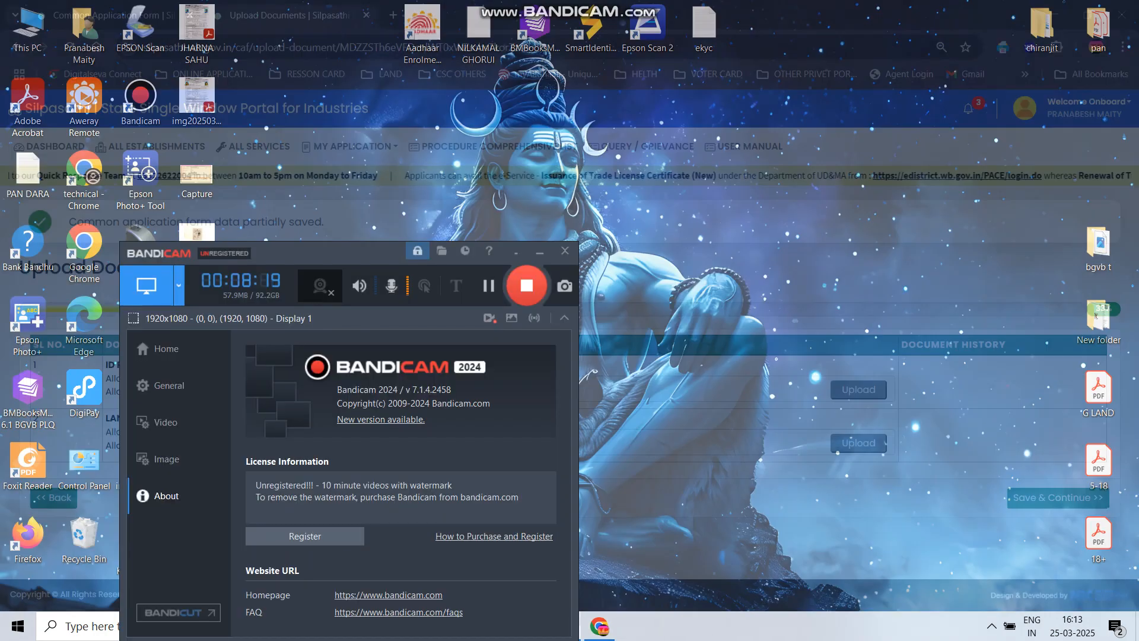
{"action": "left_click", "coordinate": [563, 626]}
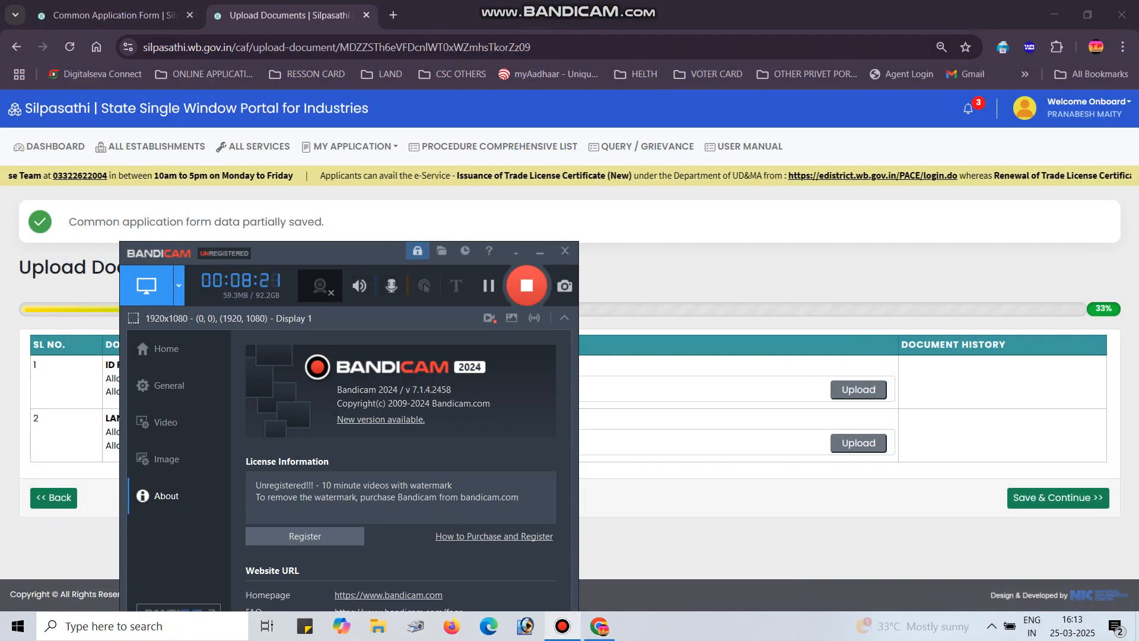
{"action": "left_click", "coordinate": [440, 388]}
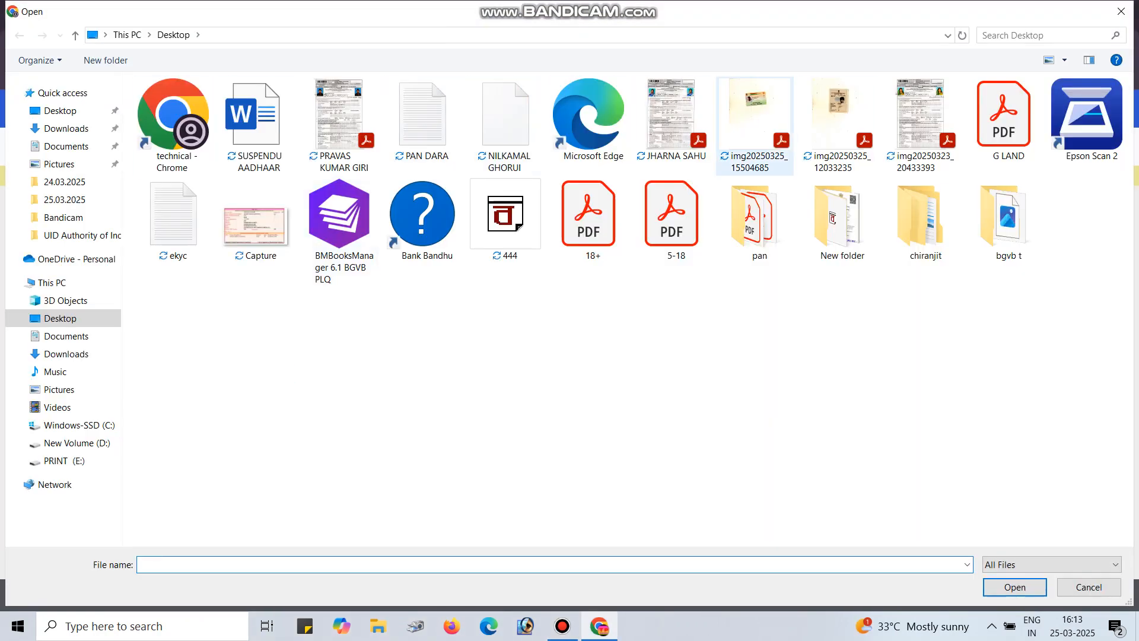
{"action": "double_click", "coordinate": [755, 118]}
{"action": "left_click", "coordinate": [859, 389]}
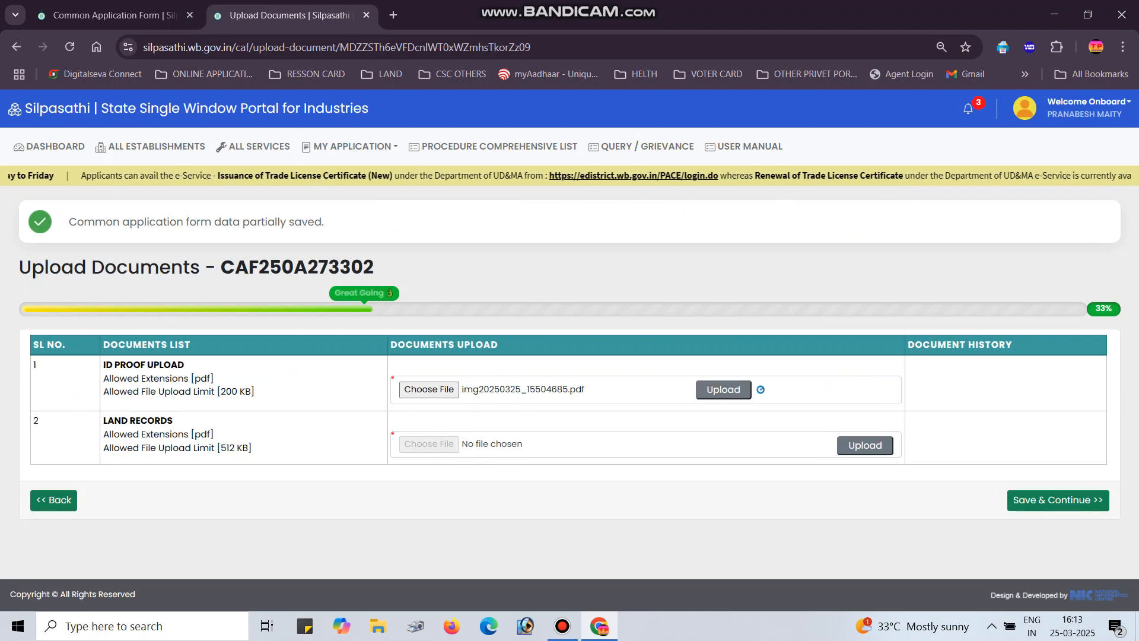
Attach Untitled (25)_11zon.pdf from Downloads as land records and save the documents
{"action": "left_click", "coordinate": [429, 444]}
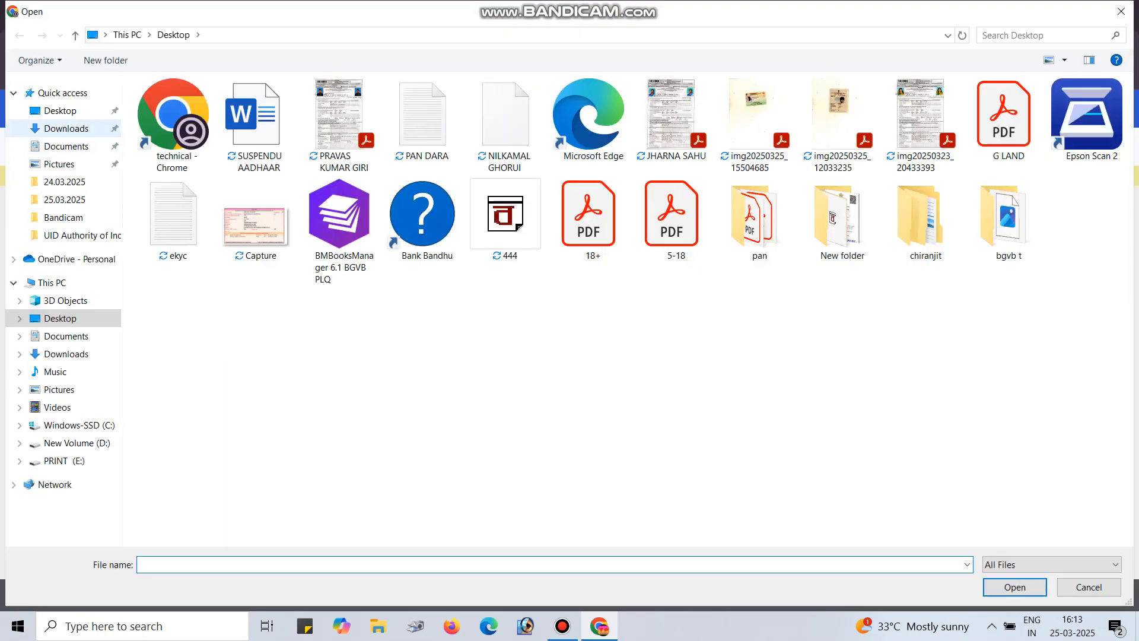
{"action": "left_click", "coordinate": [66, 129]}
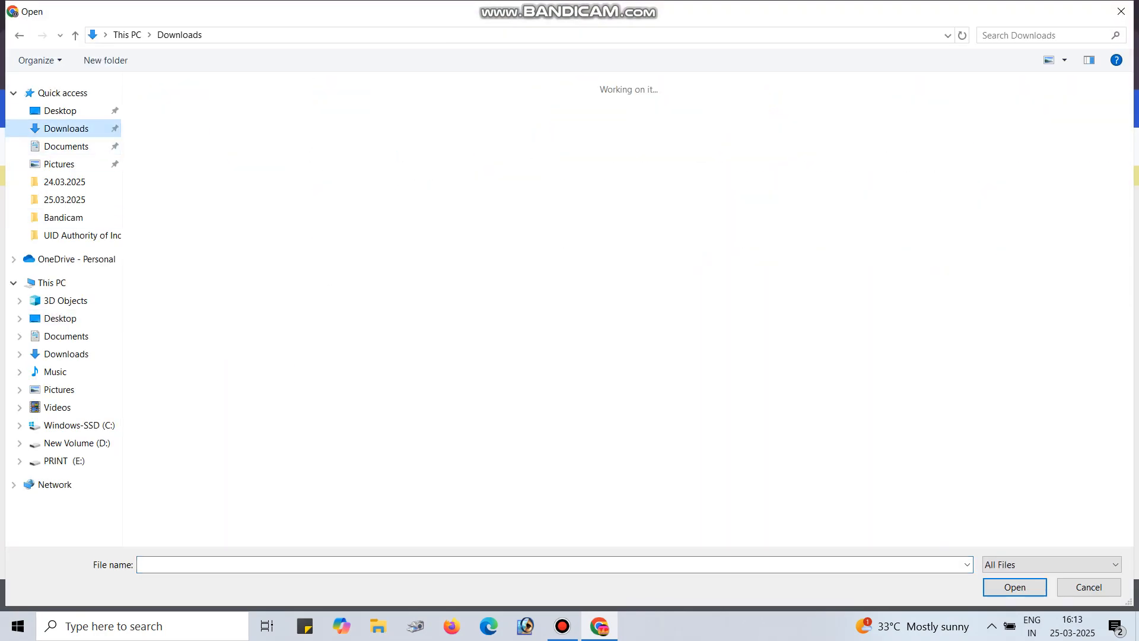
{"action": "scroll", "coordinate": [988, 98], "scroll_direction": "down", "scroll_amount": 15}
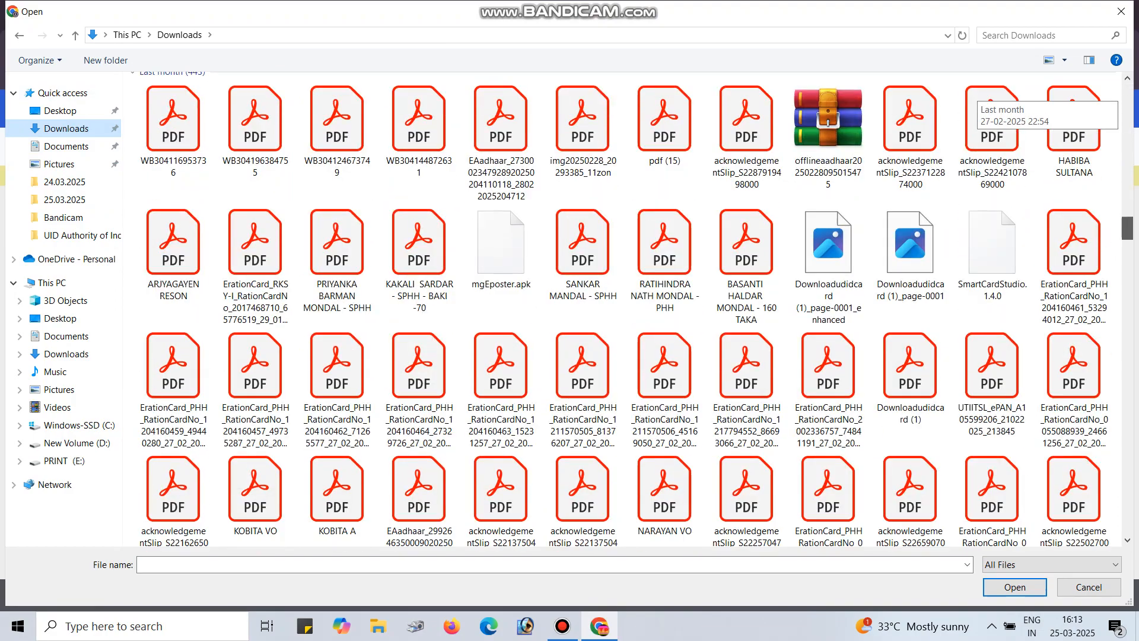
{"action": "scroll", "coordinate": [988, 98], "scroll_direction": "up", "scroll_amount": 8}
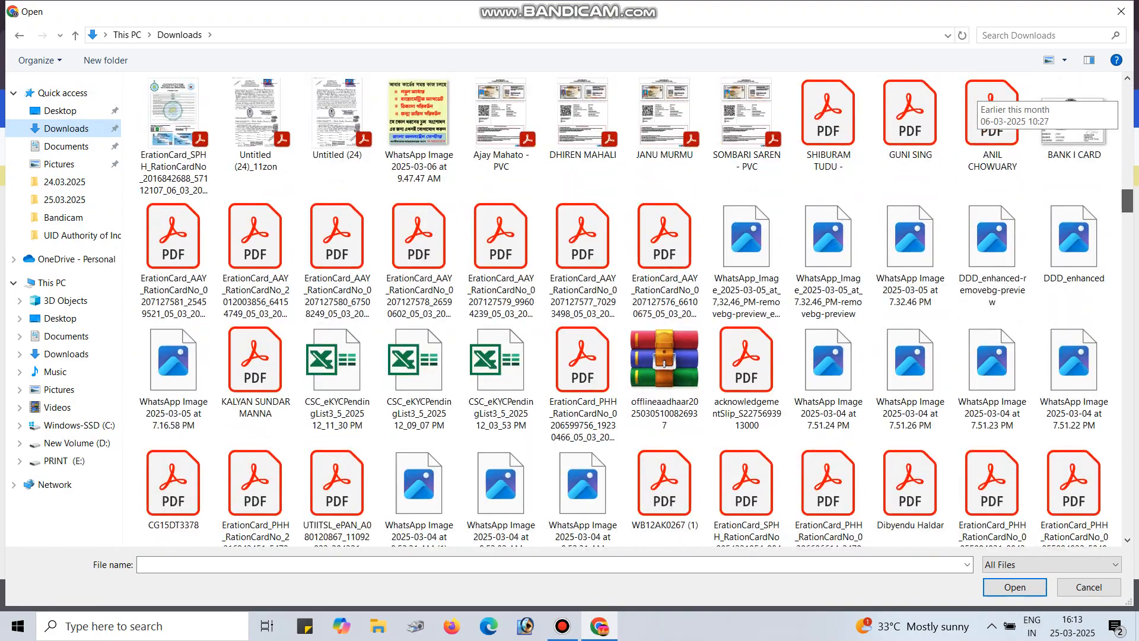
{"action": "scroll", "coordinate": [988, 98], "scroll_direction": "up", "scroll_amount": 6}
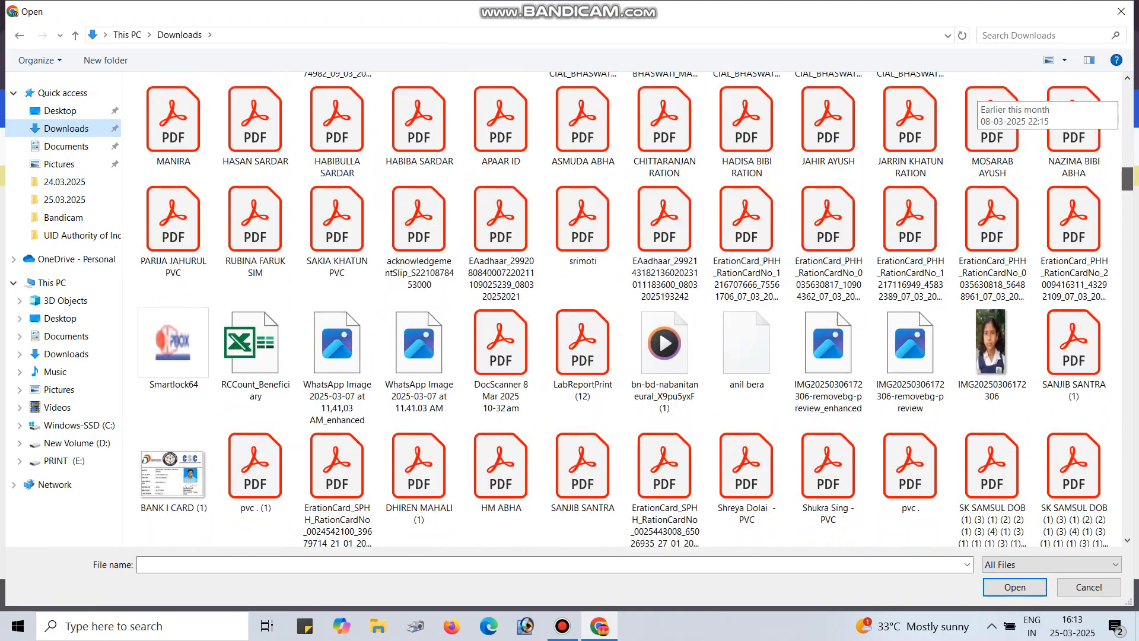
{"action": "scroll", "coordinate": [583, 355], "scroll_direction": "up", "scroll_amount": 10}
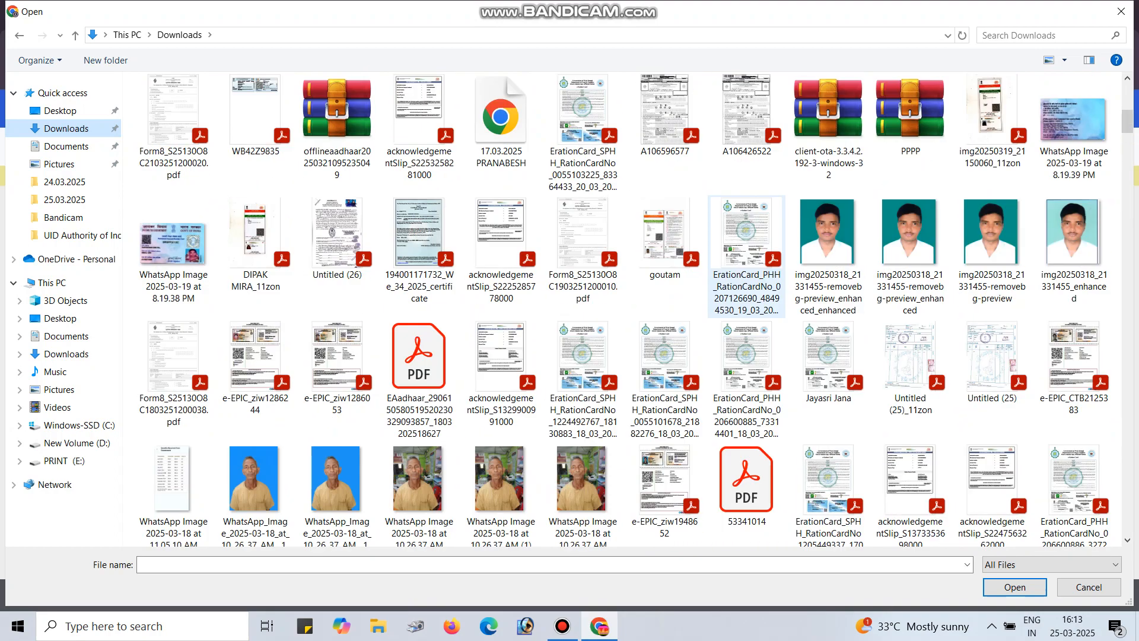
{"action": "scroll", "coordinate": [626, 309], "scroll_direction": "up", "scroll_amount": 3}
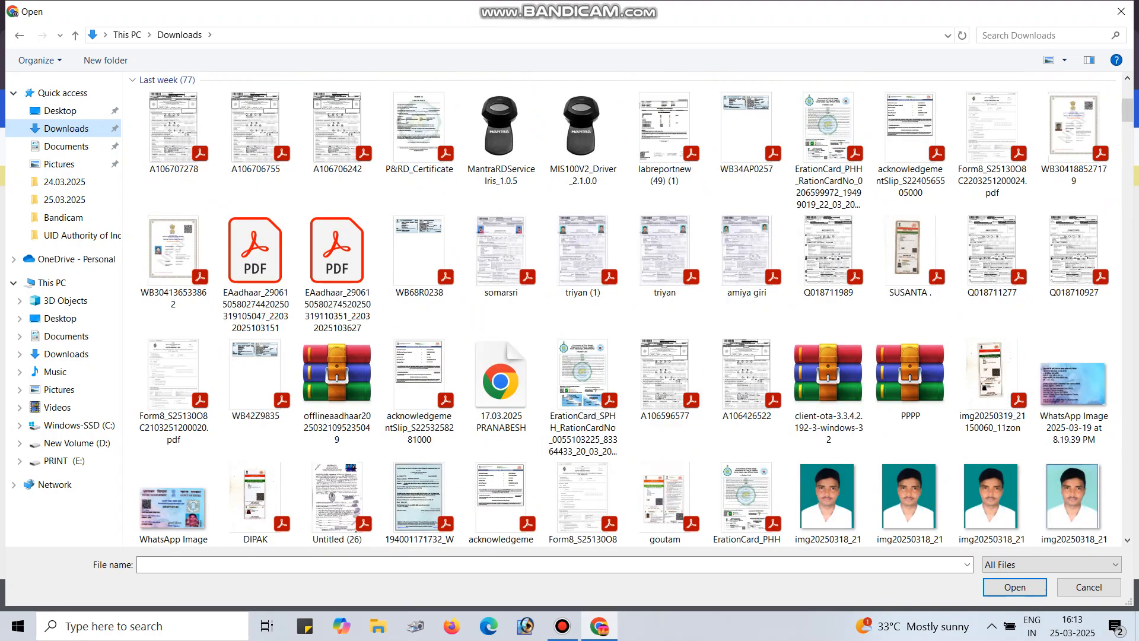
{"action": "scroll", "coordinate": [663, 340], "scroll_direction": "down", "scroll_amount": 5}
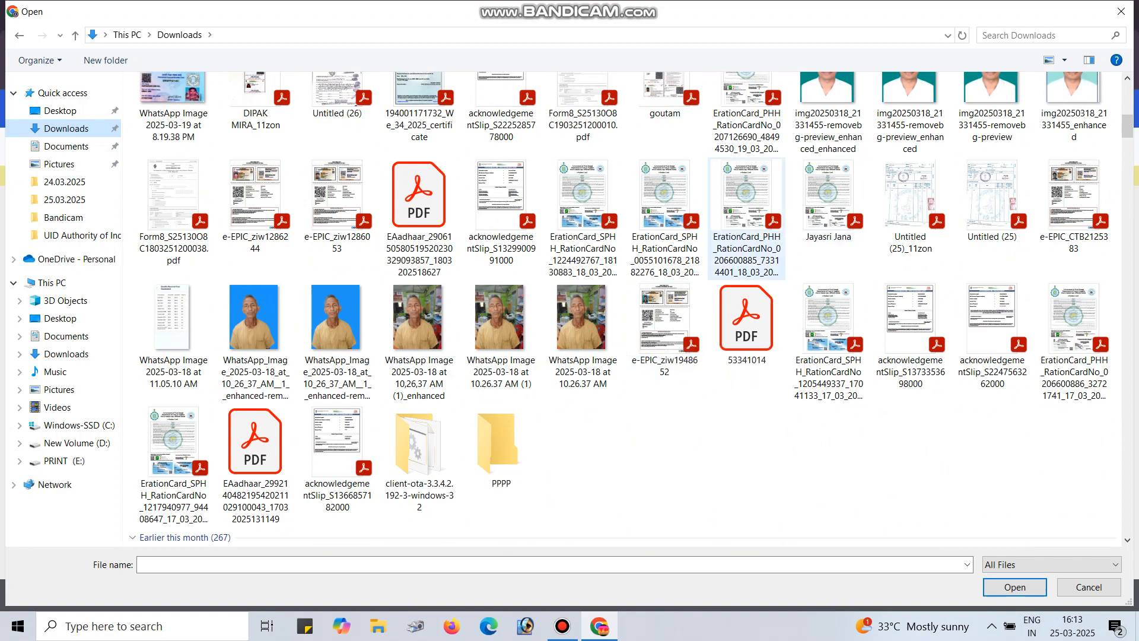
{"action": "double_click", "coordinate": [910, 202]}
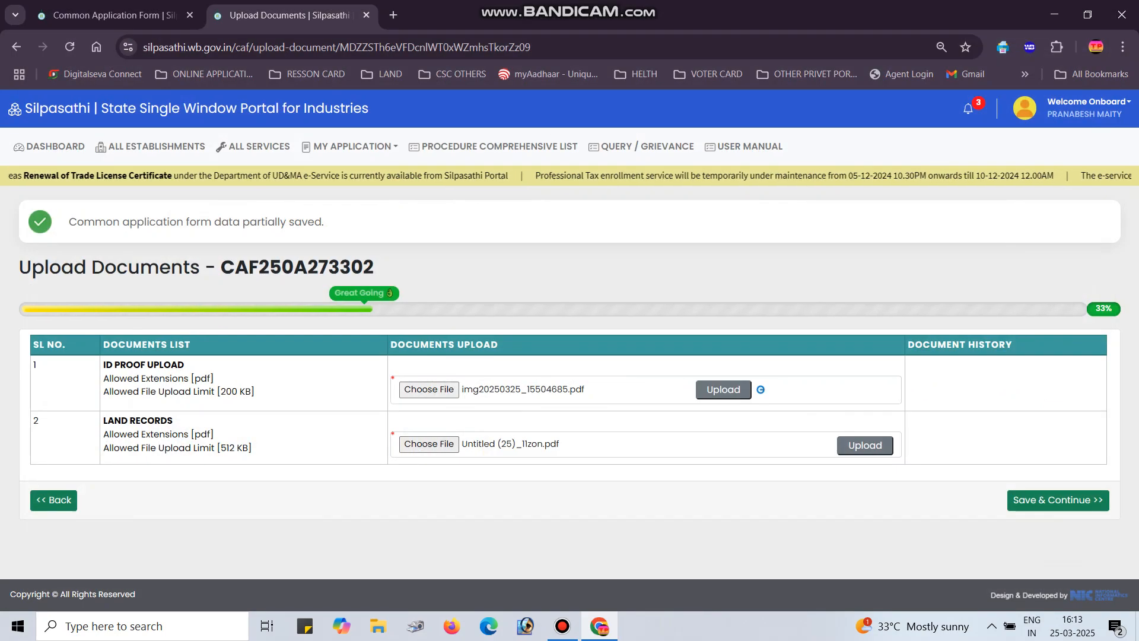
{"action": "left_click", "coordinate": [1058, 501]}
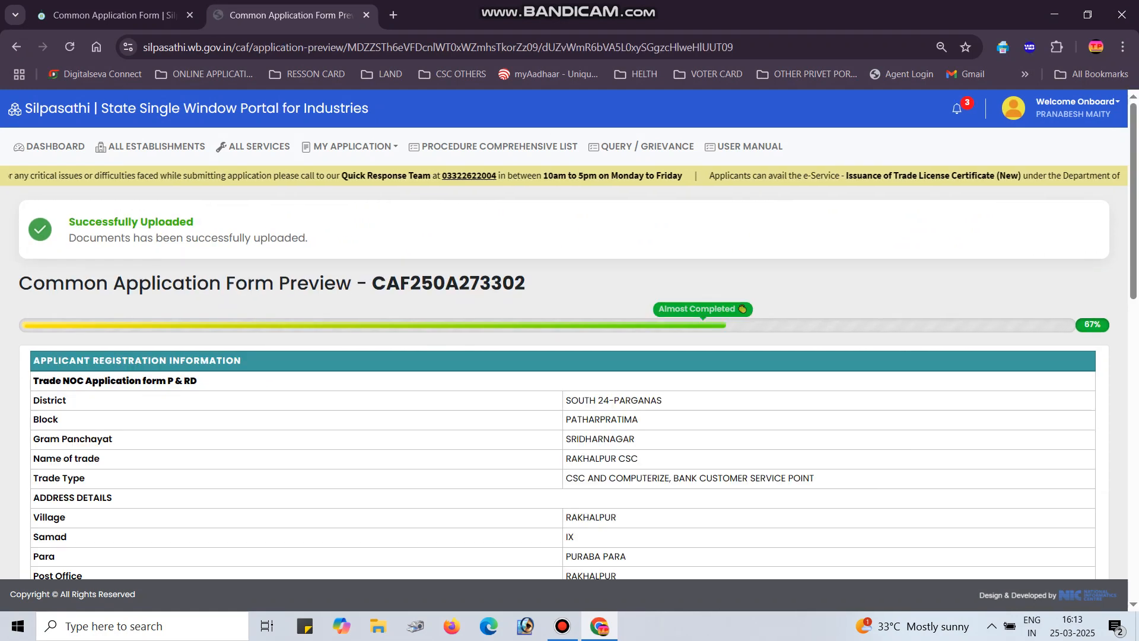
Submit the Trade License application from the bottom of the preview page
{"action": "scroll", "coordinate": [569, 356], "scroll_direction": "down", "scroll_amount": 7}
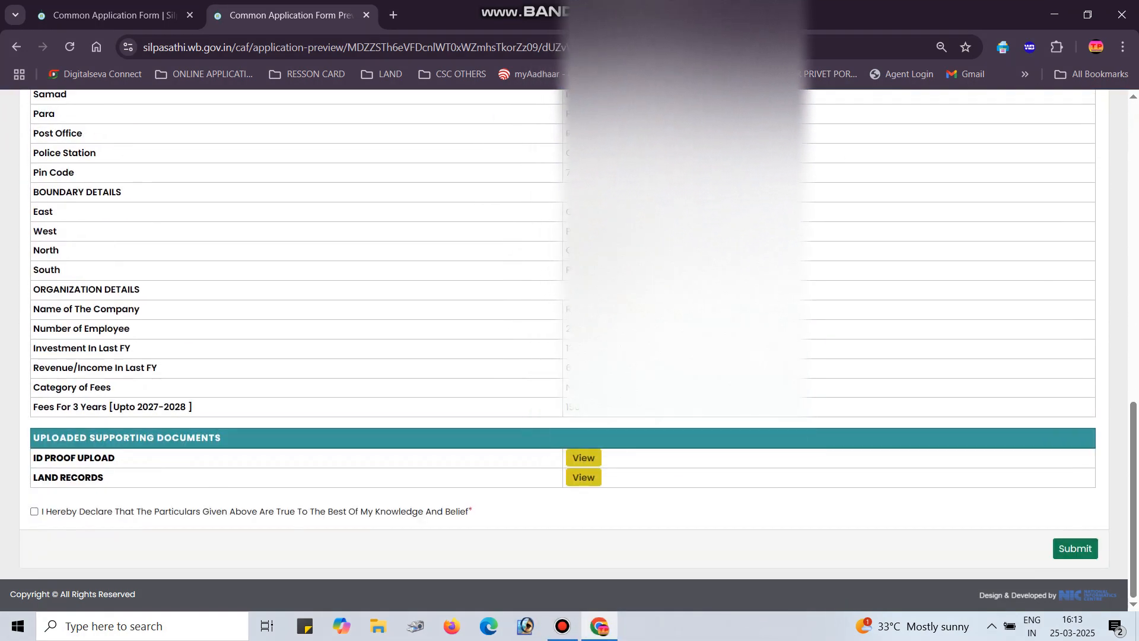
{"action": "left_click", "coordinate": [1075, 549]}
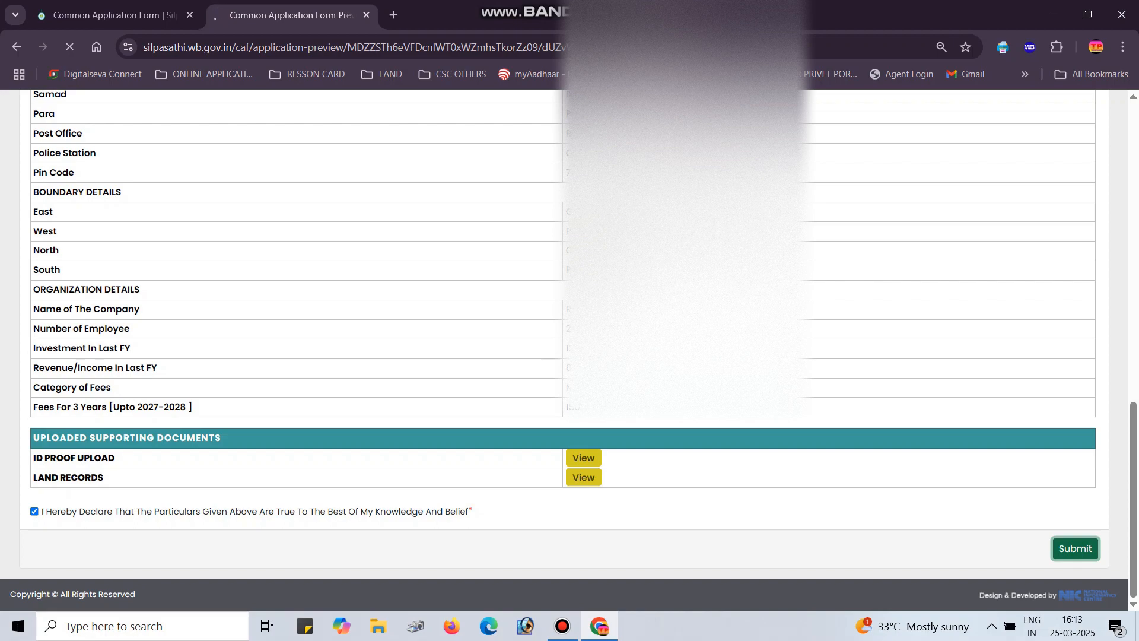
{"action": "left_click", "coordinate": [562, 626]}
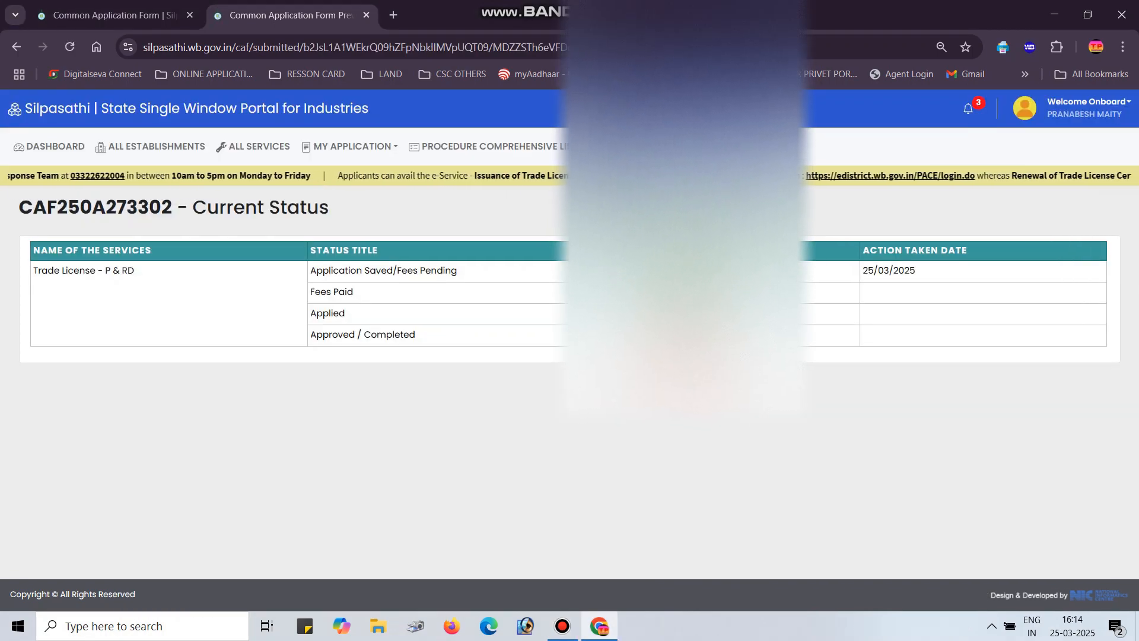
Move the recorder window off the status table and return to the portal dashboard
{"action": "left_click", "coordinate": [562, 626]}
{"action": "left_click_drag", "start_coordinate": [312, 257], "coordinate": [653, 360]}
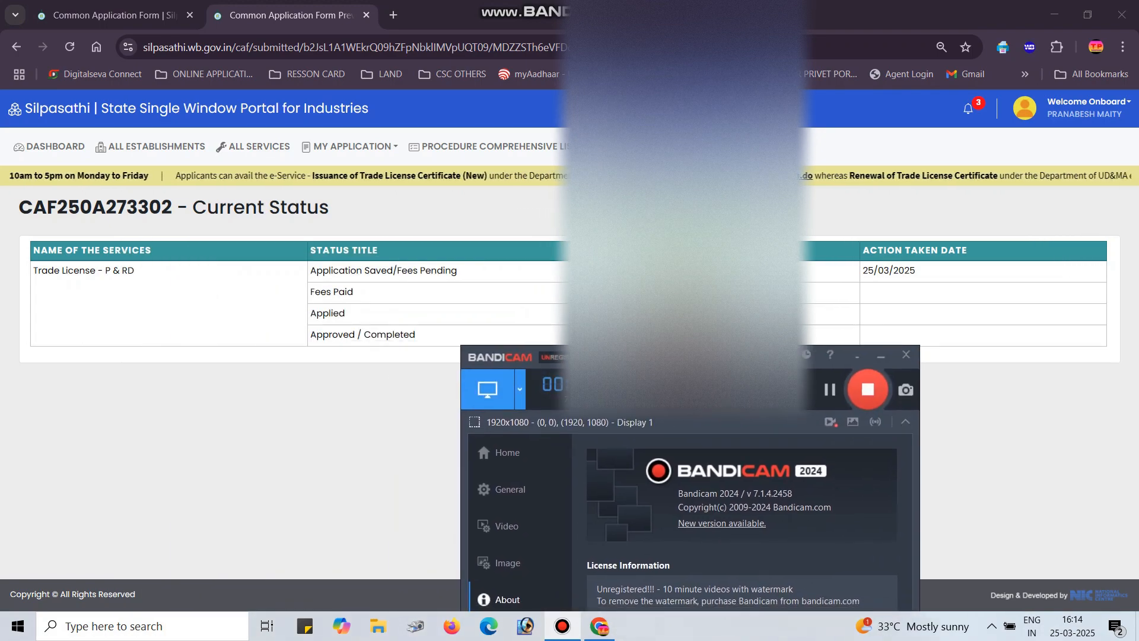
{"action": "left_click", "coordinate": [54, 147]}
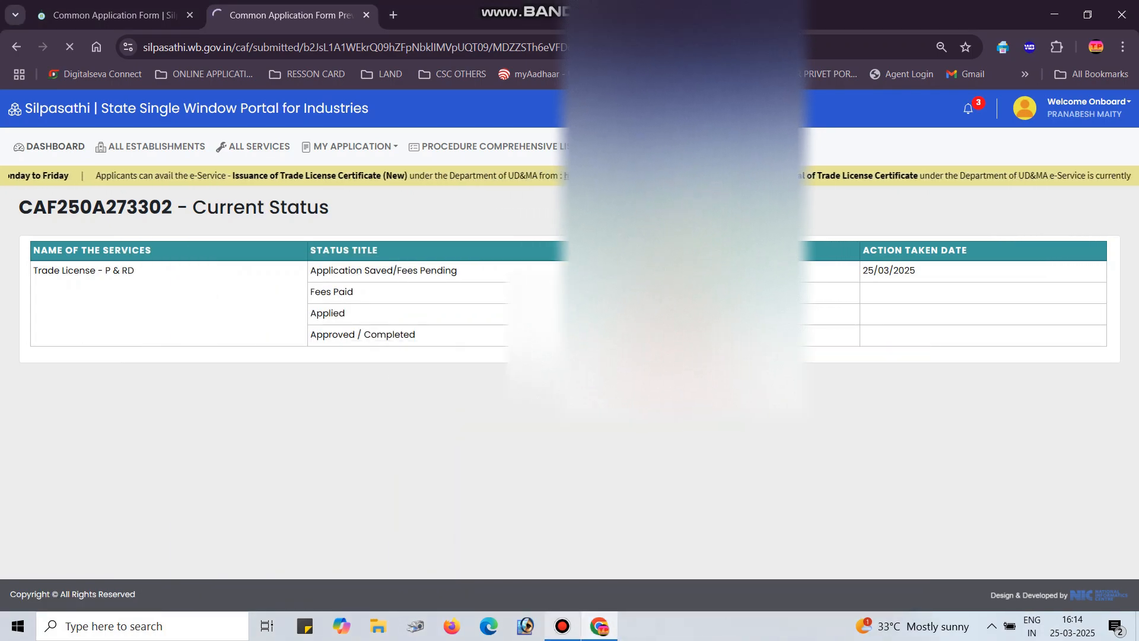
{"action": "left_click", "coordinate": [562, 626]}
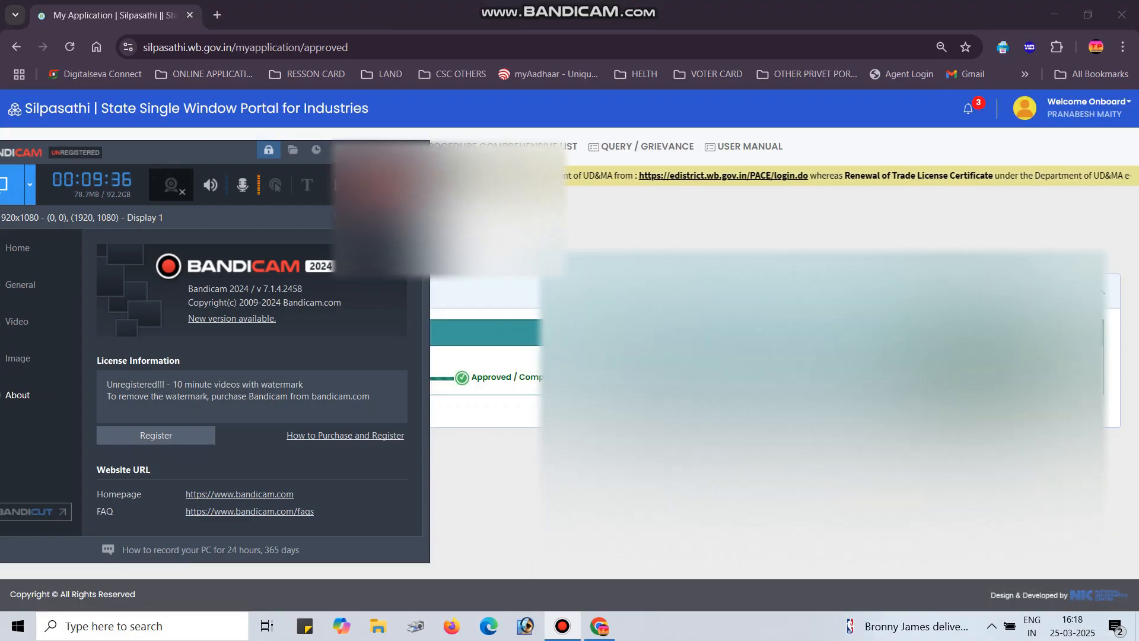
Open the approved Trade License - P & RD's Online NOC (Form 11) certificate PDF
{"action": "left_click_drag", "start_coordinate": [178, 152], "coordinate": [320, 264]}
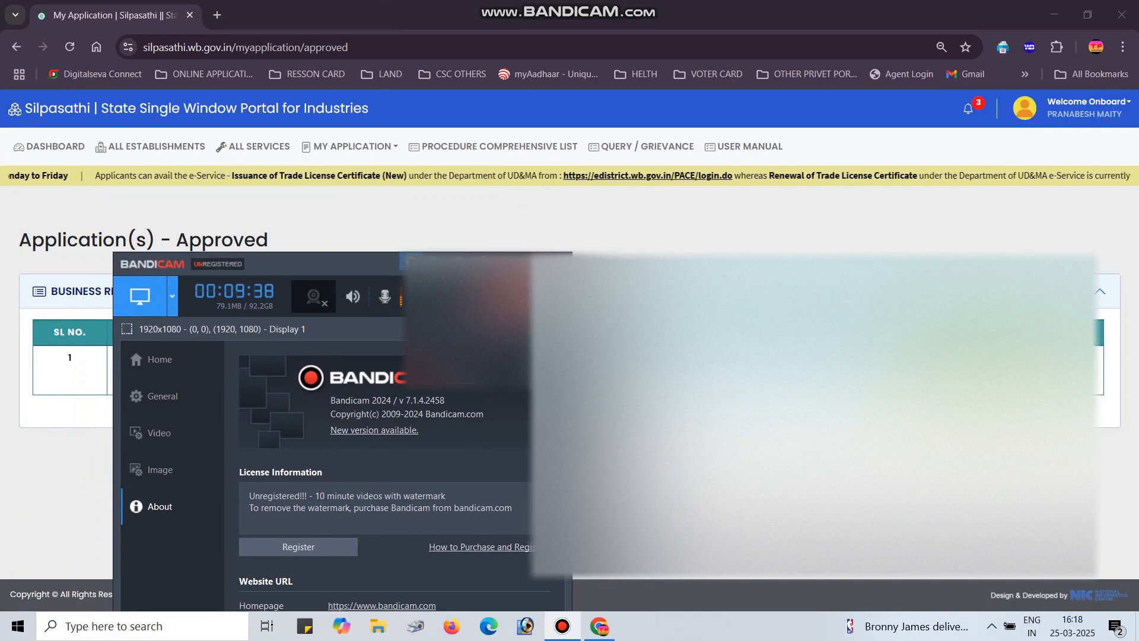
{"action": "mouse_move", "coordinate": [349, 146]}
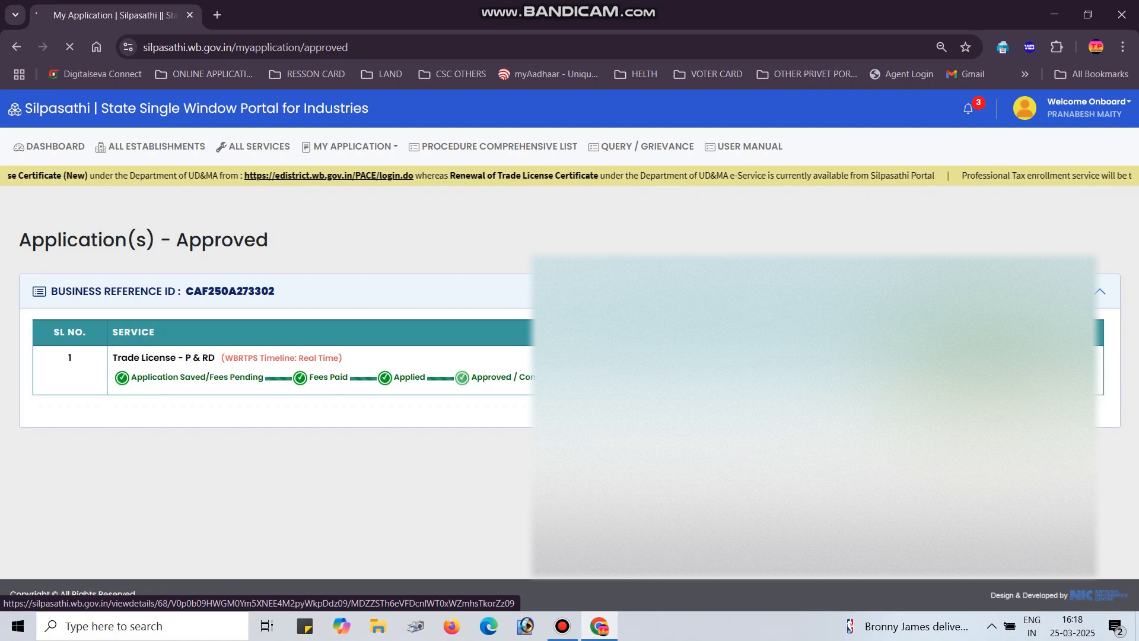
{"action": "key", "text": "alt+Tab"}
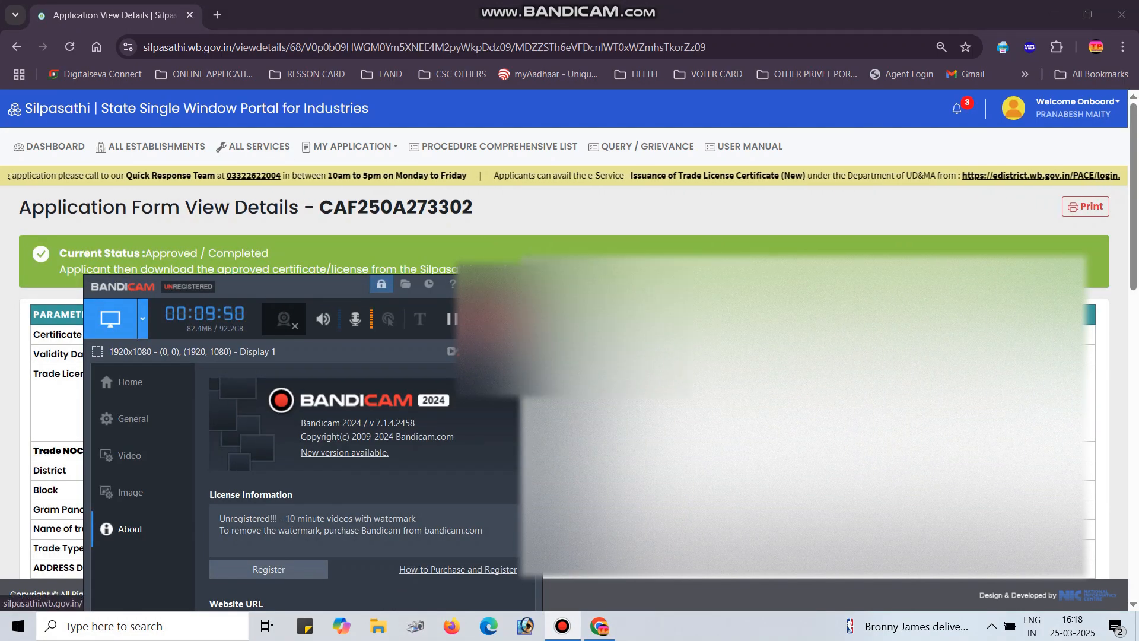
{"action": "left_click", "coordinate": [595, 403]}
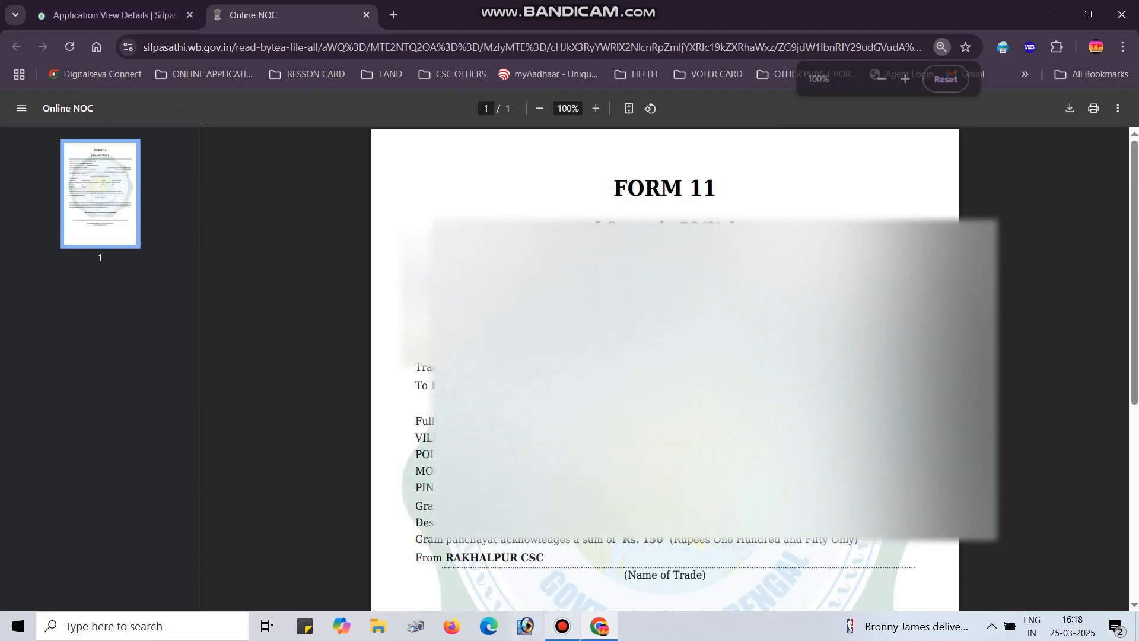
{"action": "left_click", "coordinate": [562, 626]}
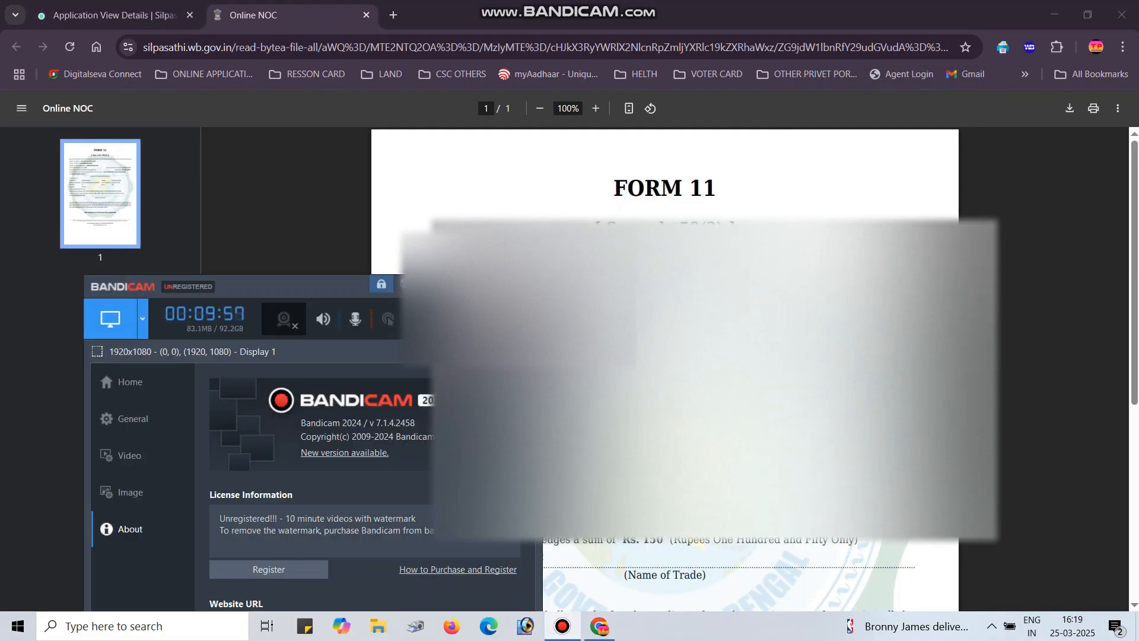